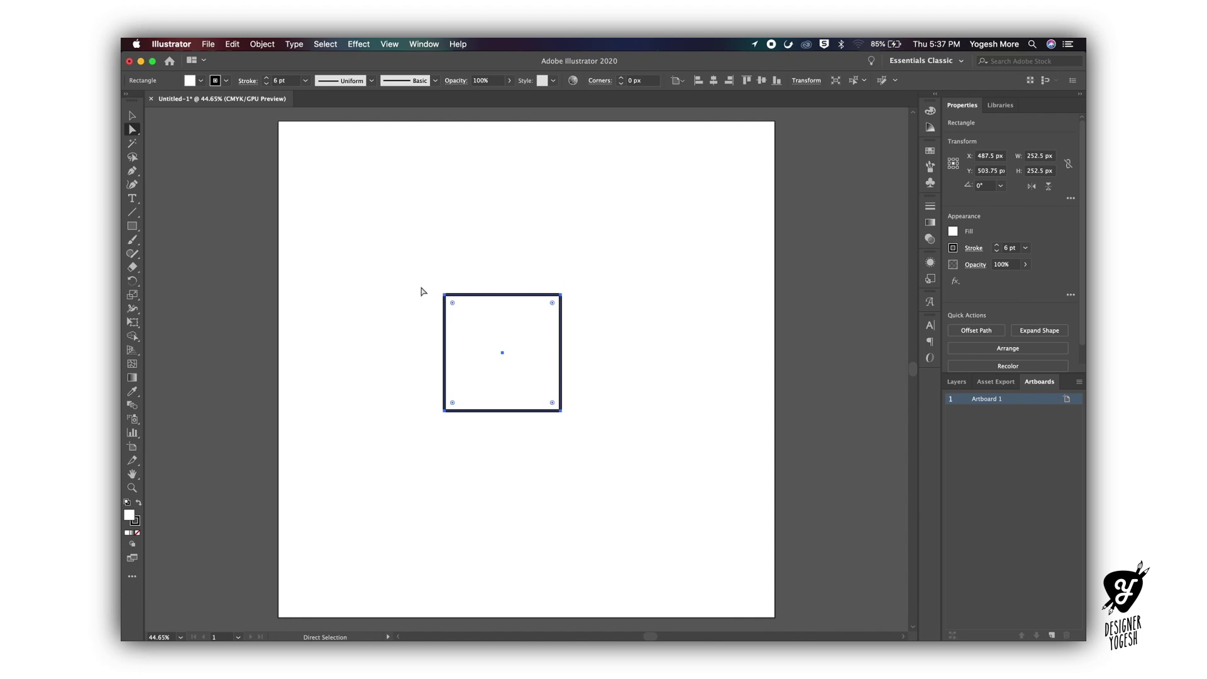
Round the two upper corners of the square with a small live-corner radius
drag(421, 279, 582, 334)
click(398, 82)
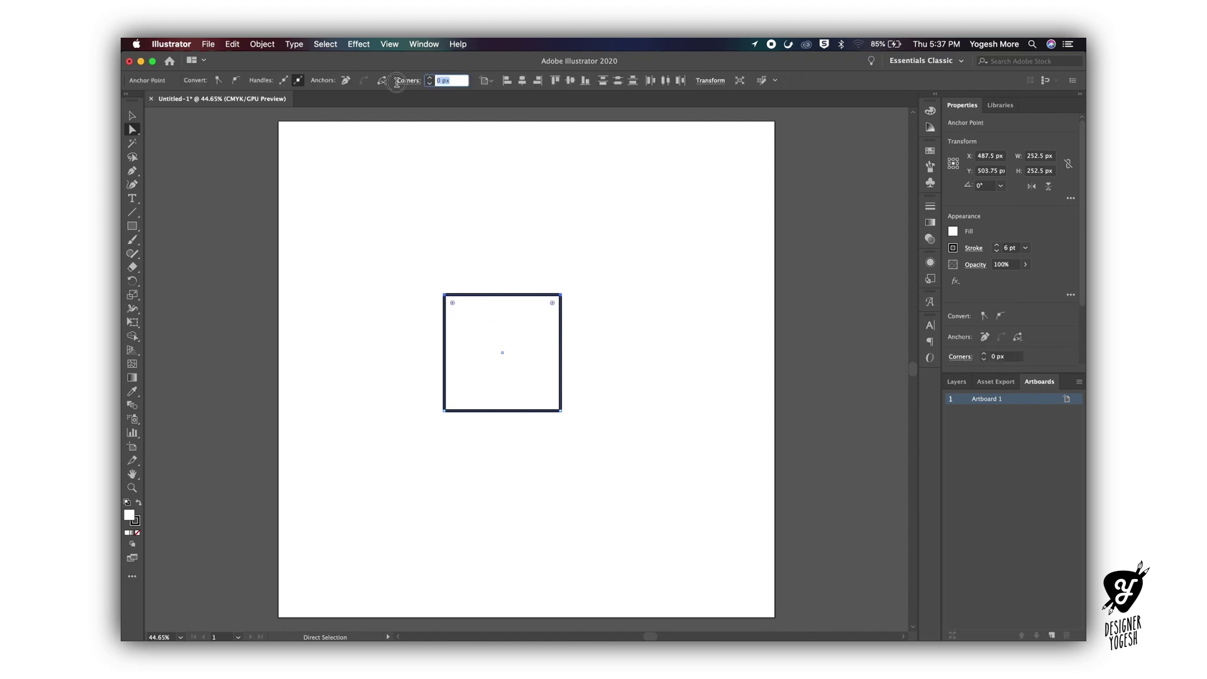
text(10)
key(Return)
Round the square's two lower corners with a 70 px radius to form the cup body
drag(439, 395, 620, 459)
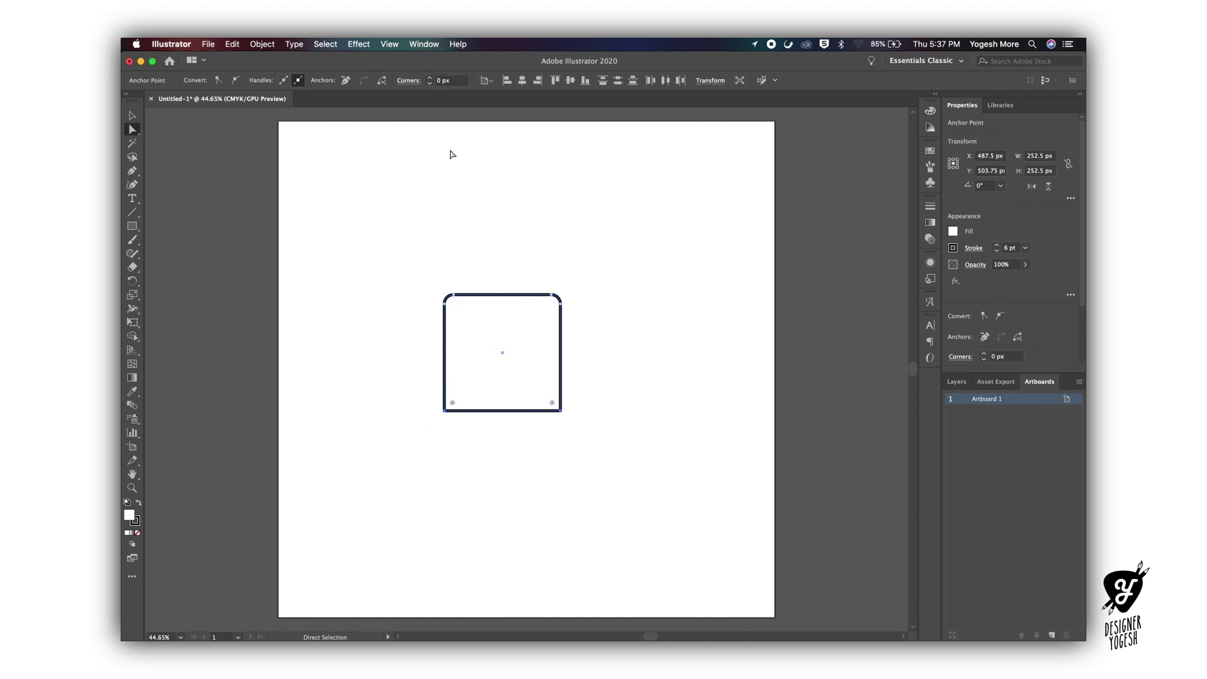
click(462, 80)
text(50)
key(Return)
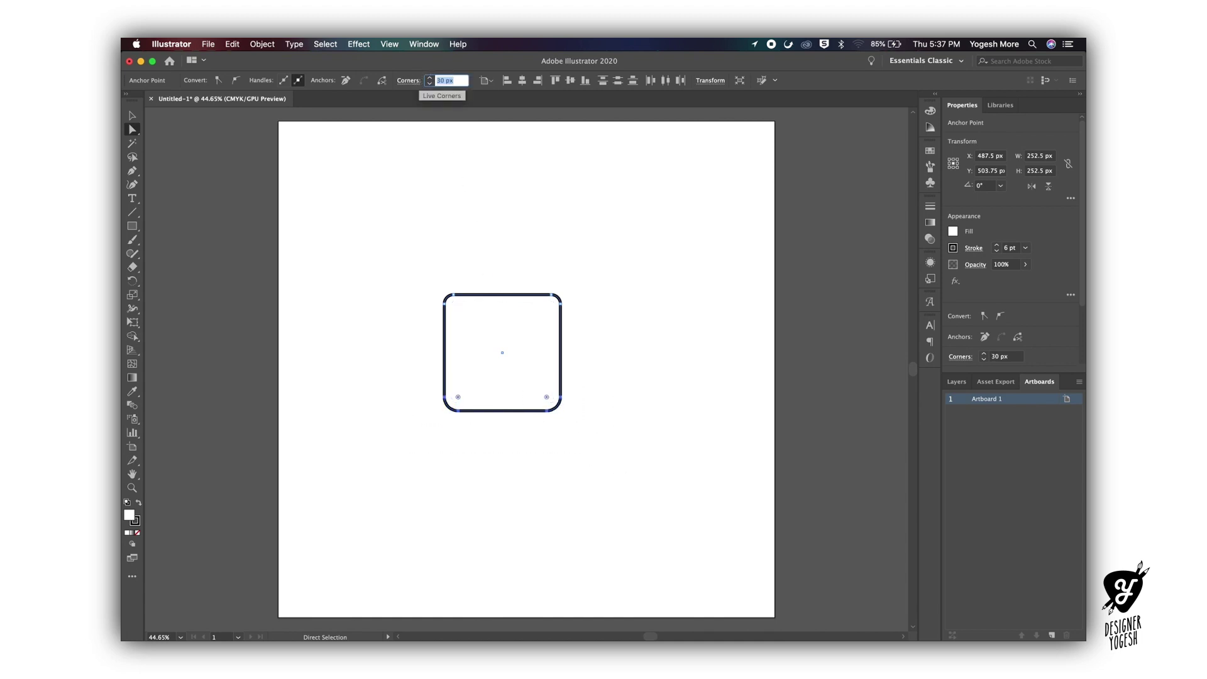
text(70)
key(Return)
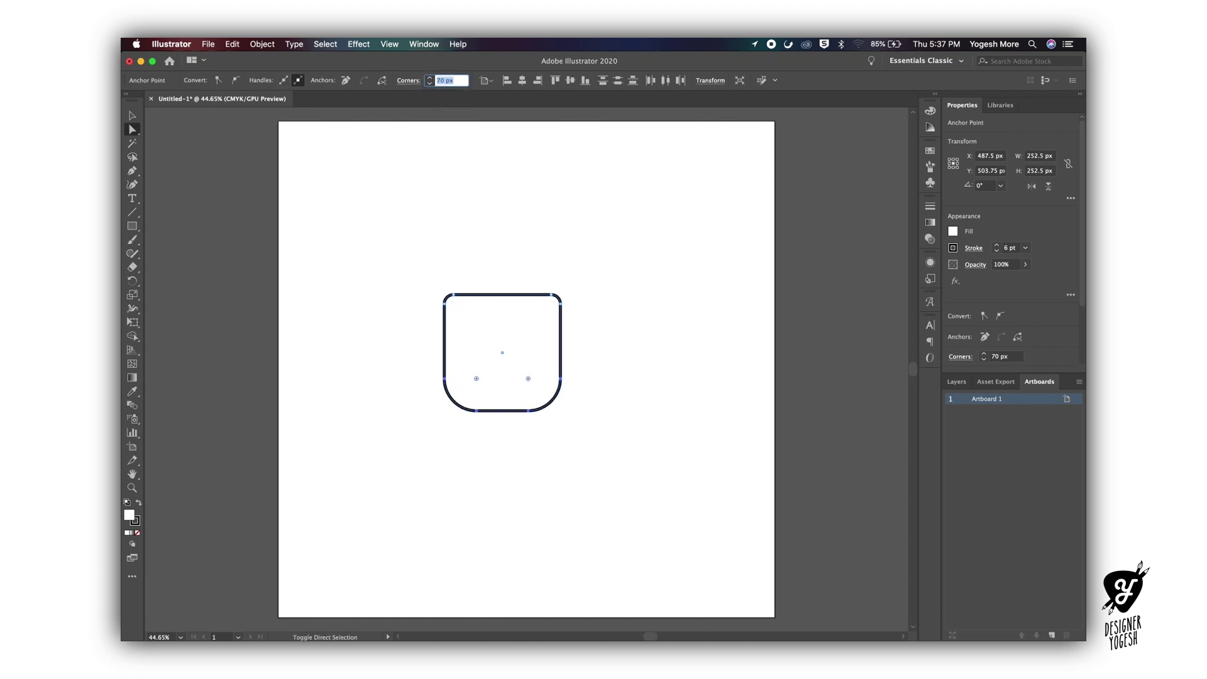
key(v)
click(588, 330)
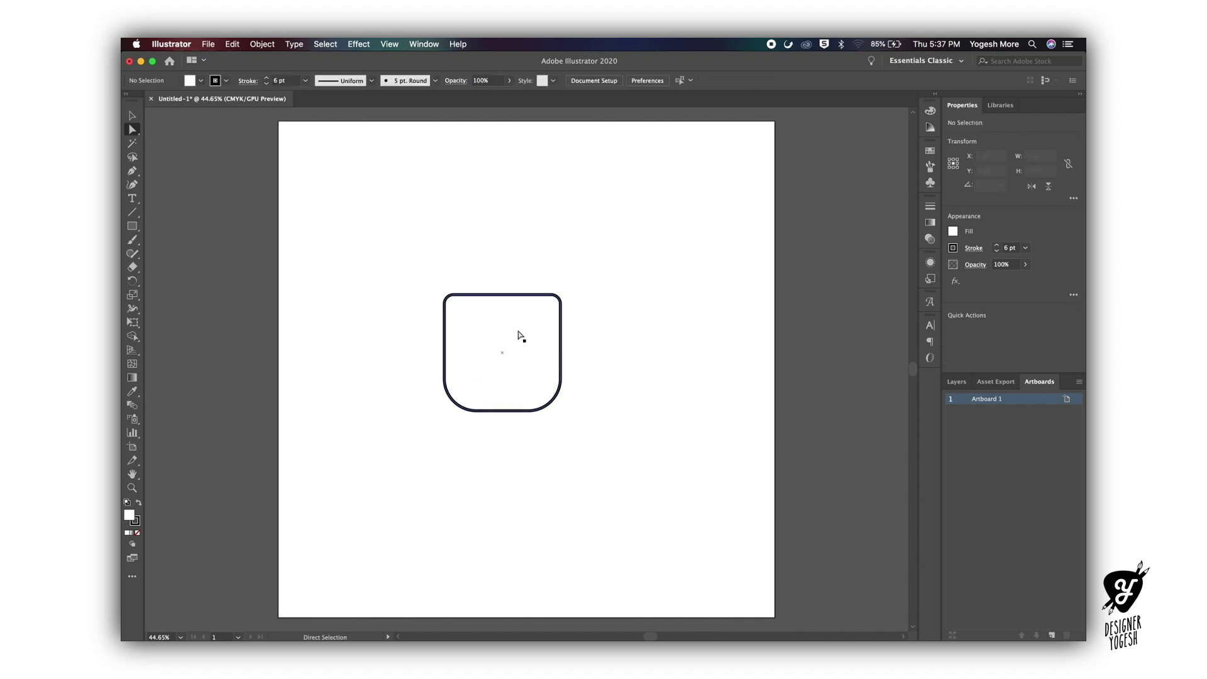
Draw a square of about 121 px against the cup's right edge and round its upper-right corner to 20 px
click(132, 226)
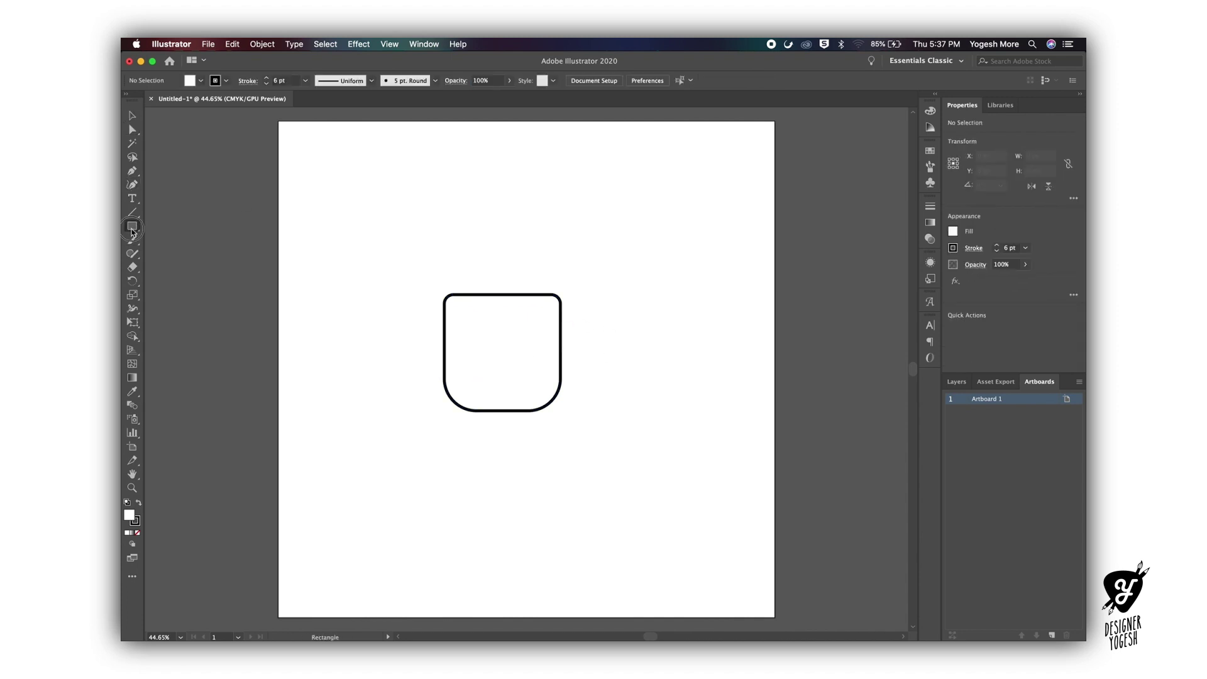
drag(561, 319, 616, 373)
key(a)
click(616, 317)
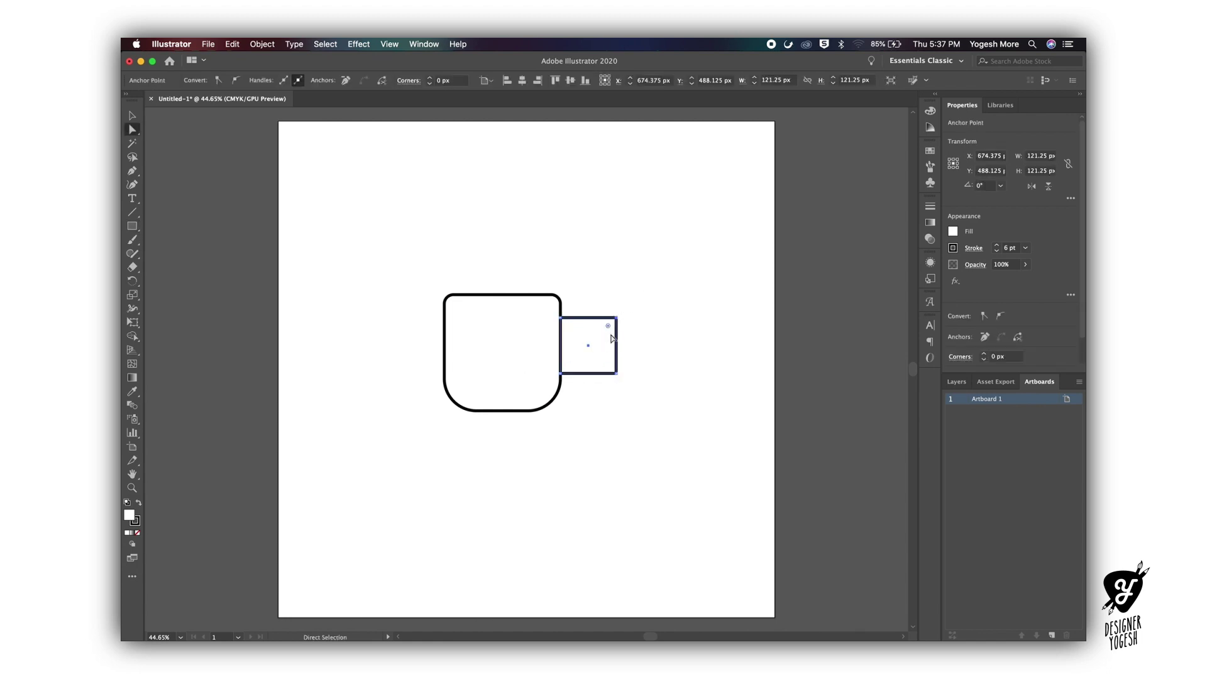
click(443, 80)
text(10)
key(Return)
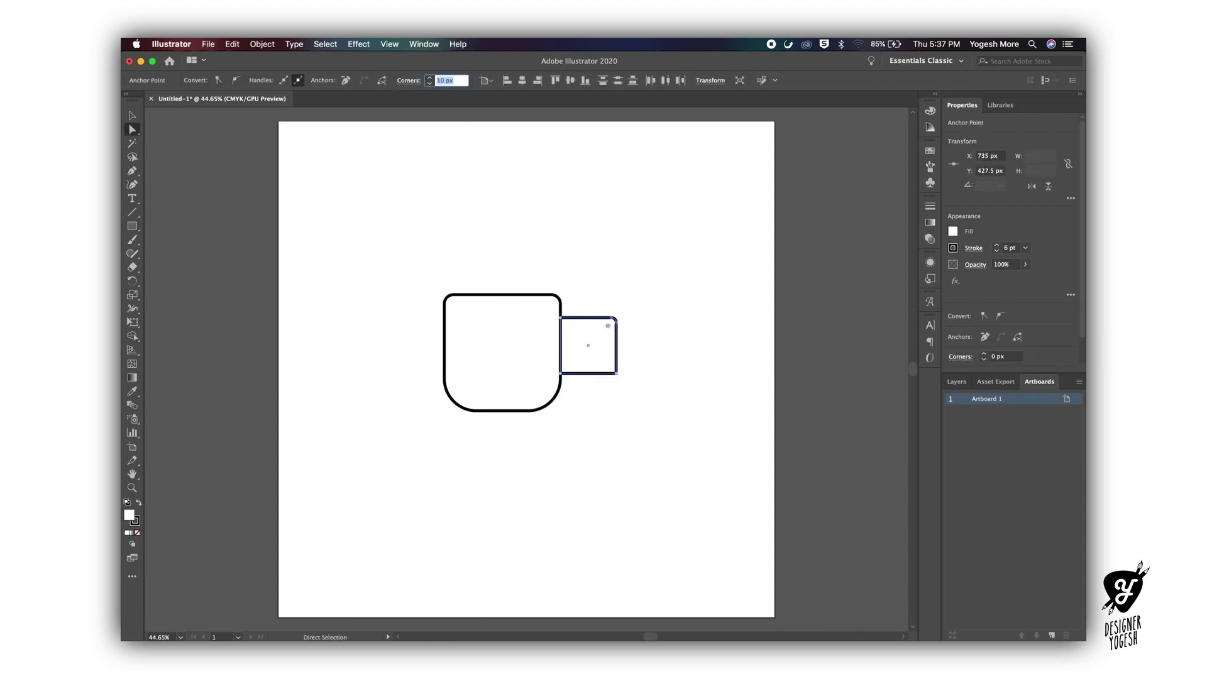
Round the handle's lower-right corner to 70 px and narrow the handle to about 84 px wide
drag(628, 364, 587, 401)
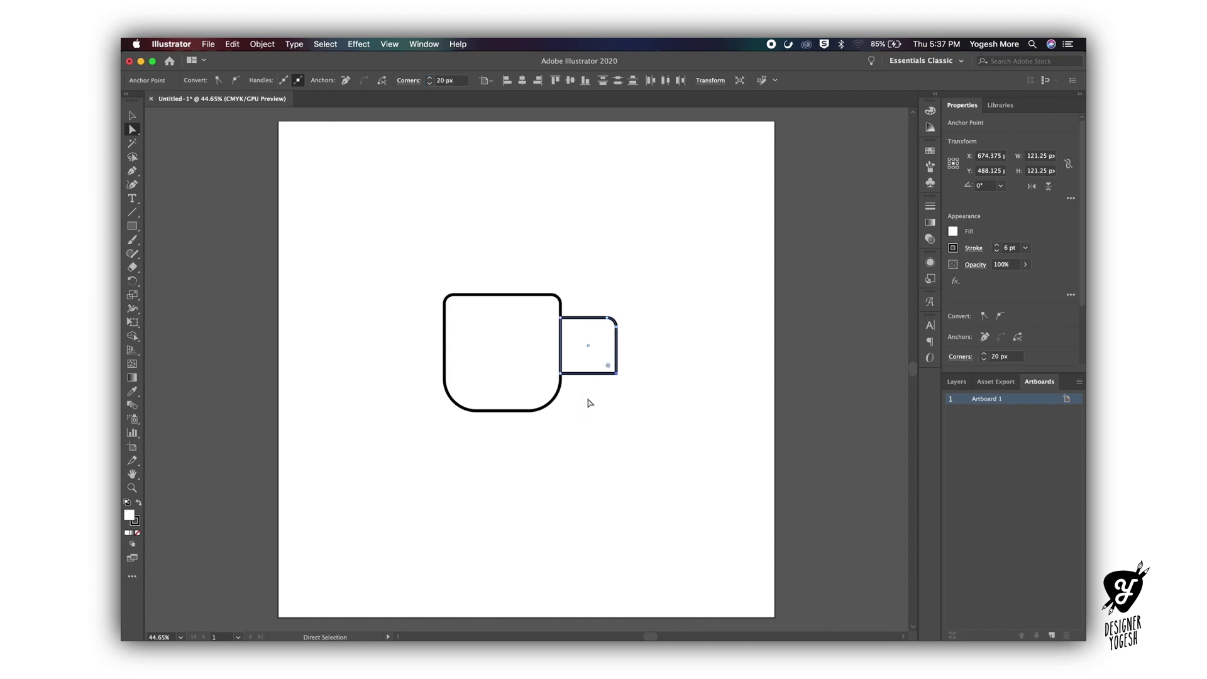
click(454, 80)
text(50)
key(Return)
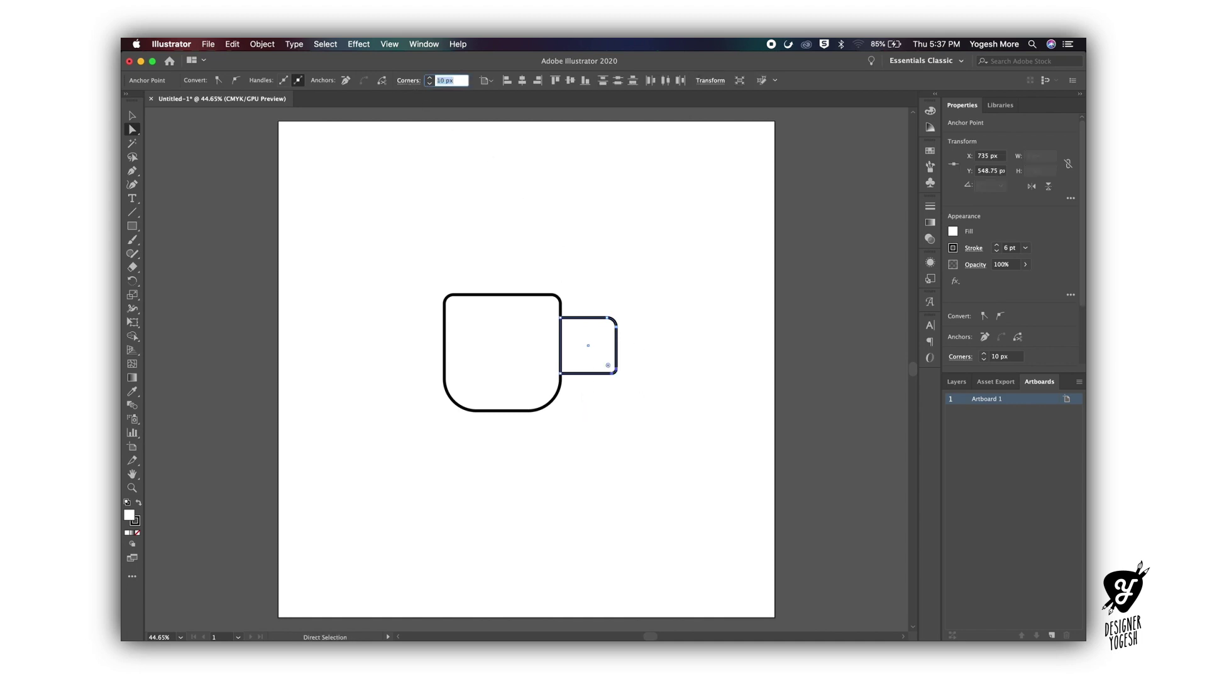
text(70)
key(Return)
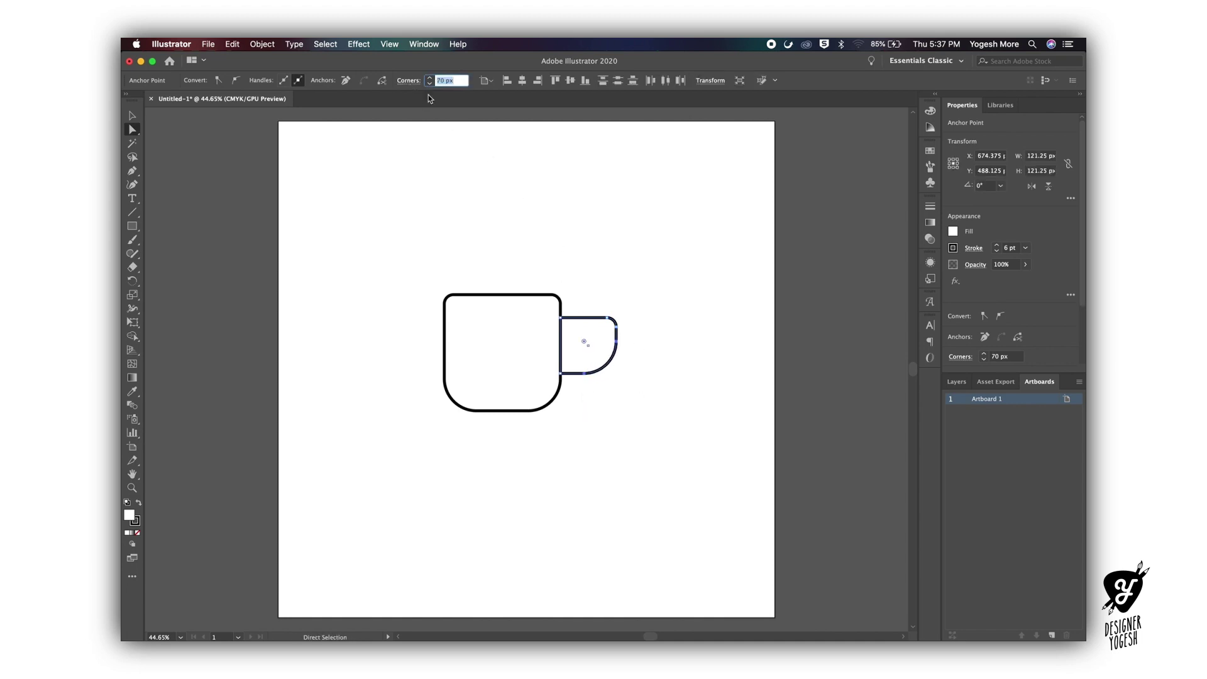
drag(667, 264, 569, 379)
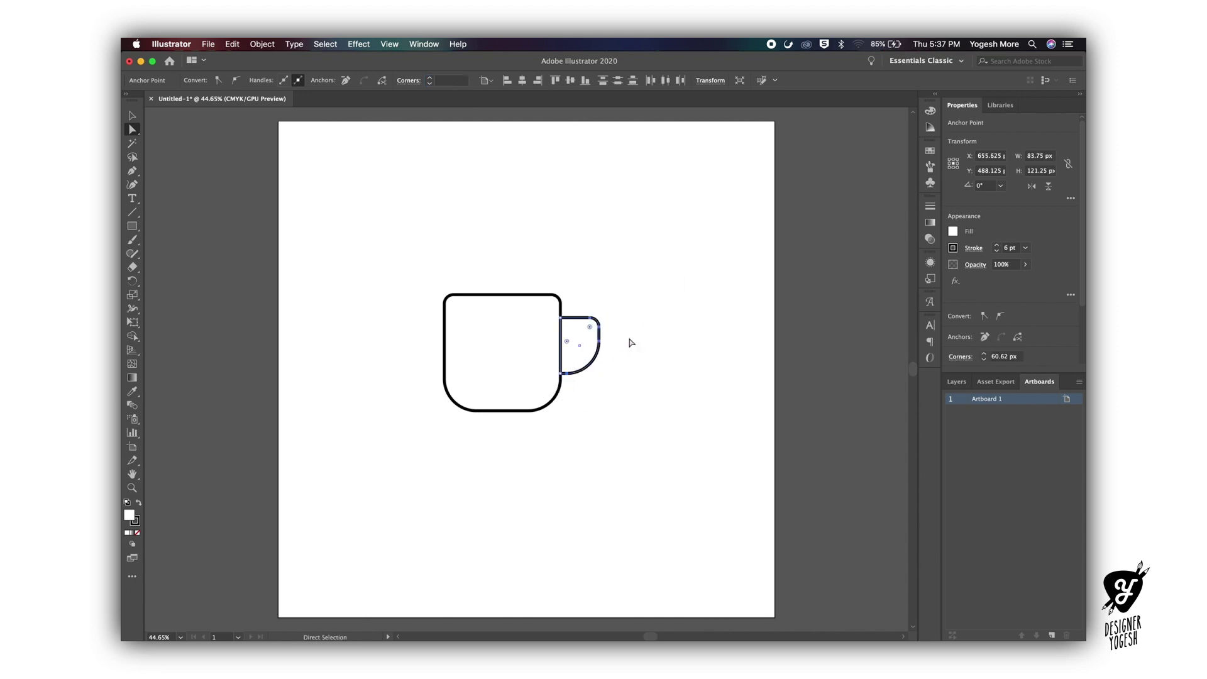
click(635, 300)
Draw a horizontal base line under the cup with the Pen tool, plus a short separate dash to its right
key(p)
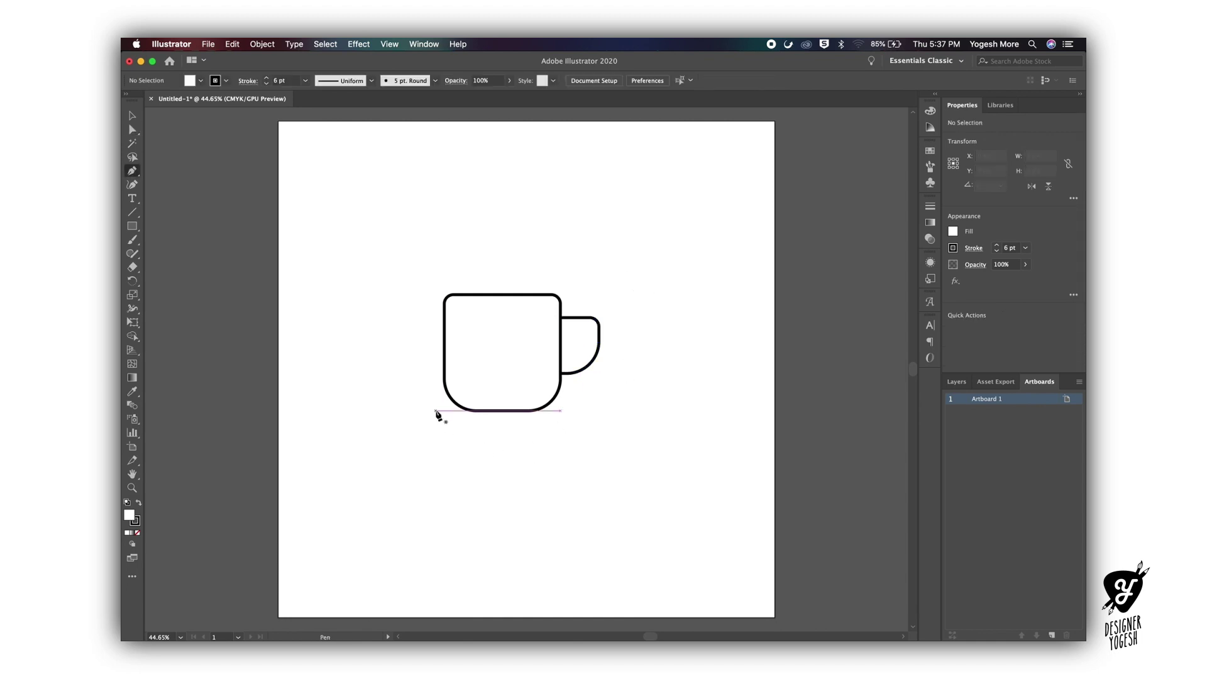
click(435, 412)
click(569, 411)
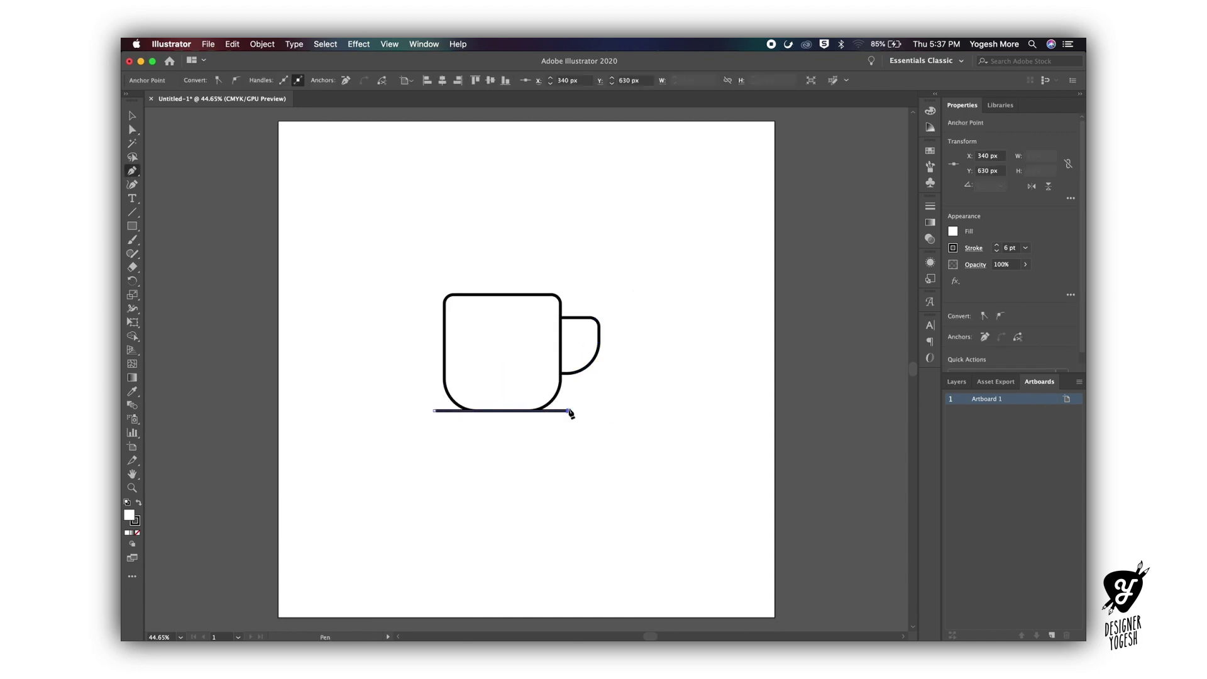
click(570, 412)
click(581, 411)
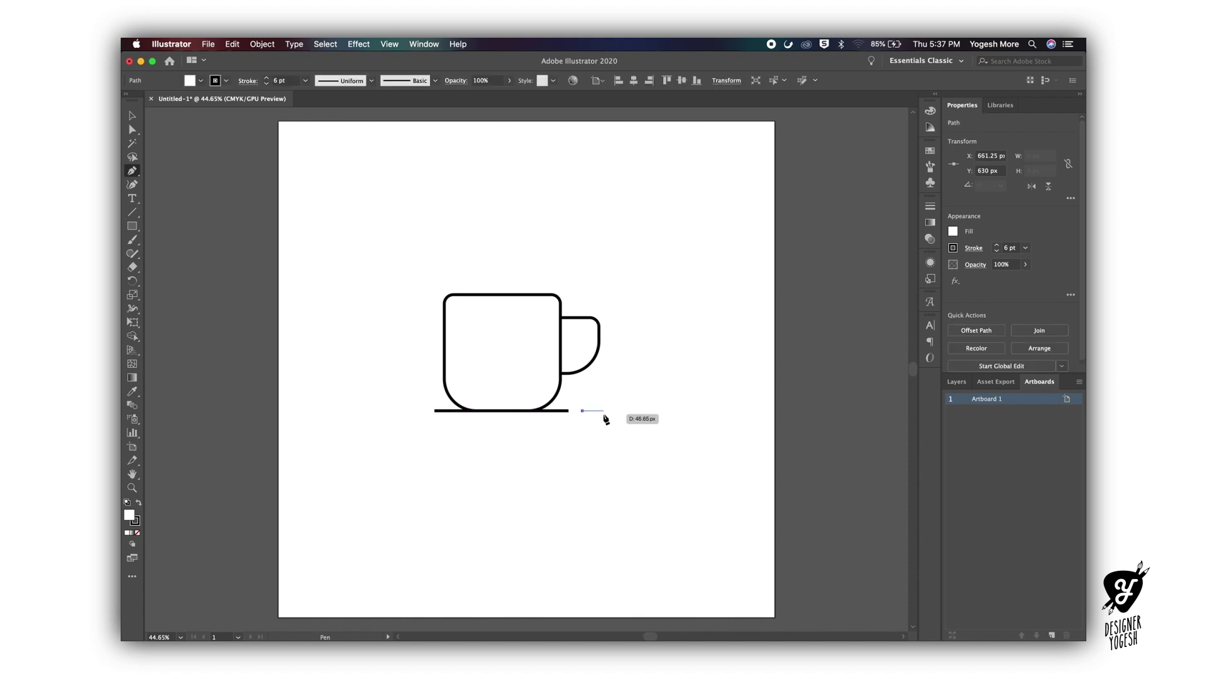
click(603, 411)
Group the cup, handle and base lines and center the group horizontally on the artboard
key(v)
drag(670, 281, 468, 437)
key(super+g)
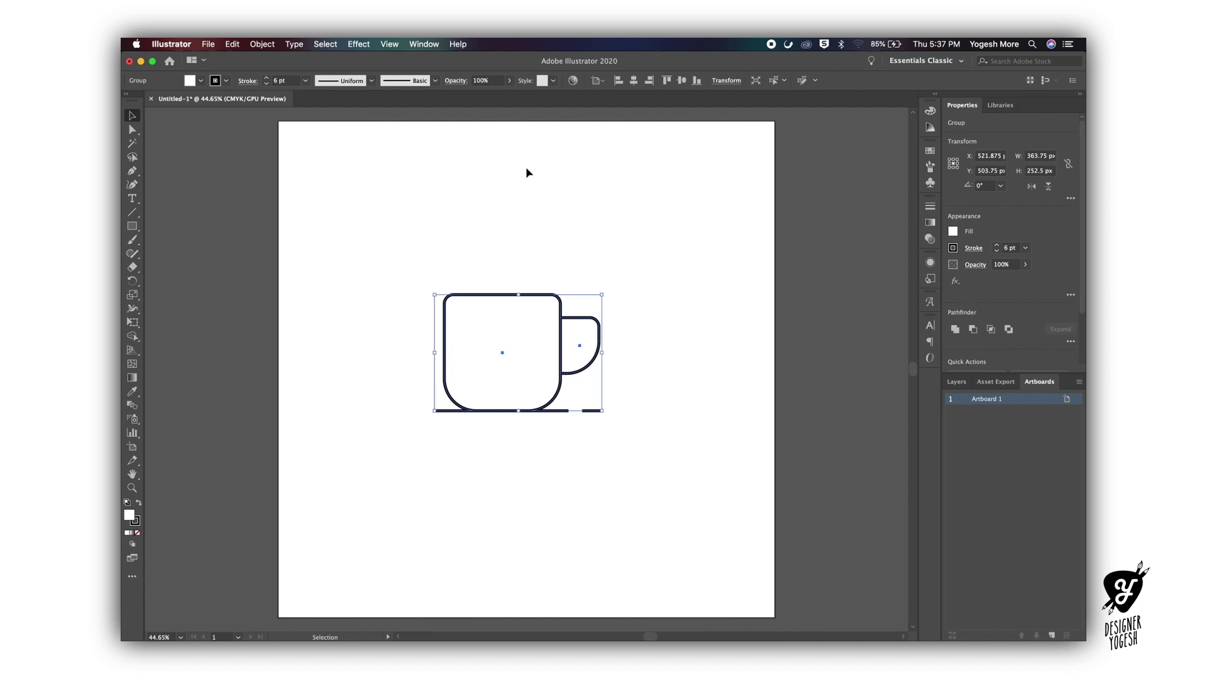
click(634, 80)
click(661, 422)
Ungroup the cup artwork and set the stroke weight of all its paths to 10 pt
drag(622, 426, 434, 261)
key(super)
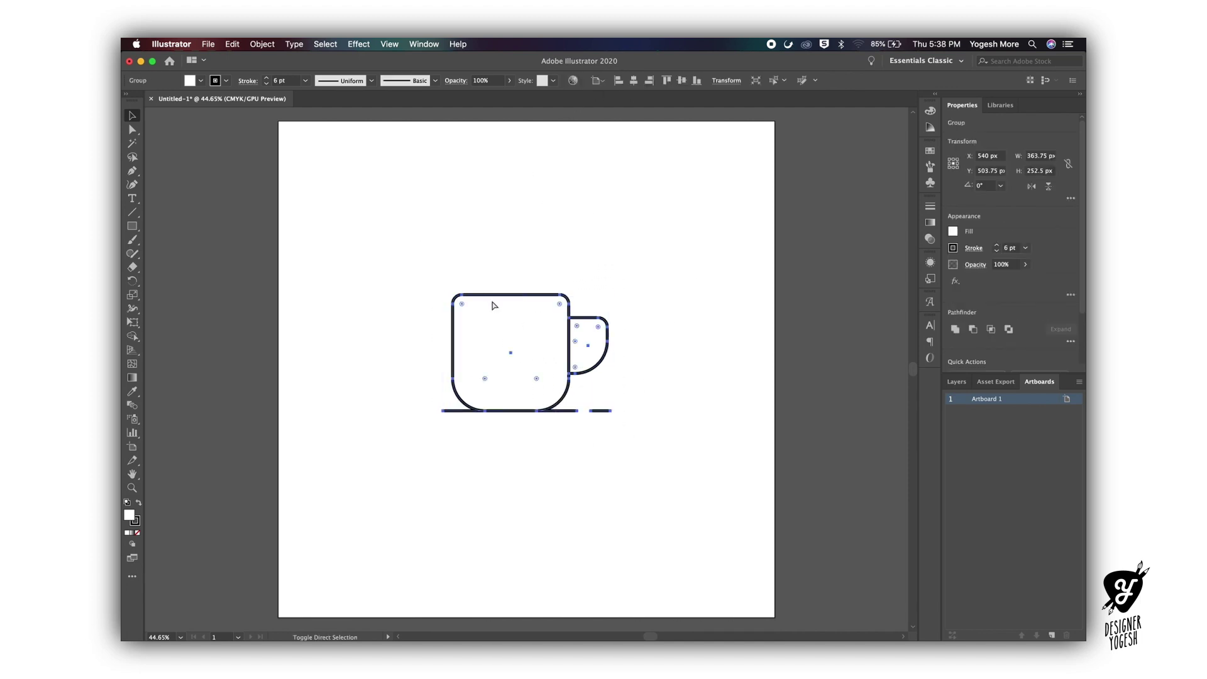
key(super+shift+g)
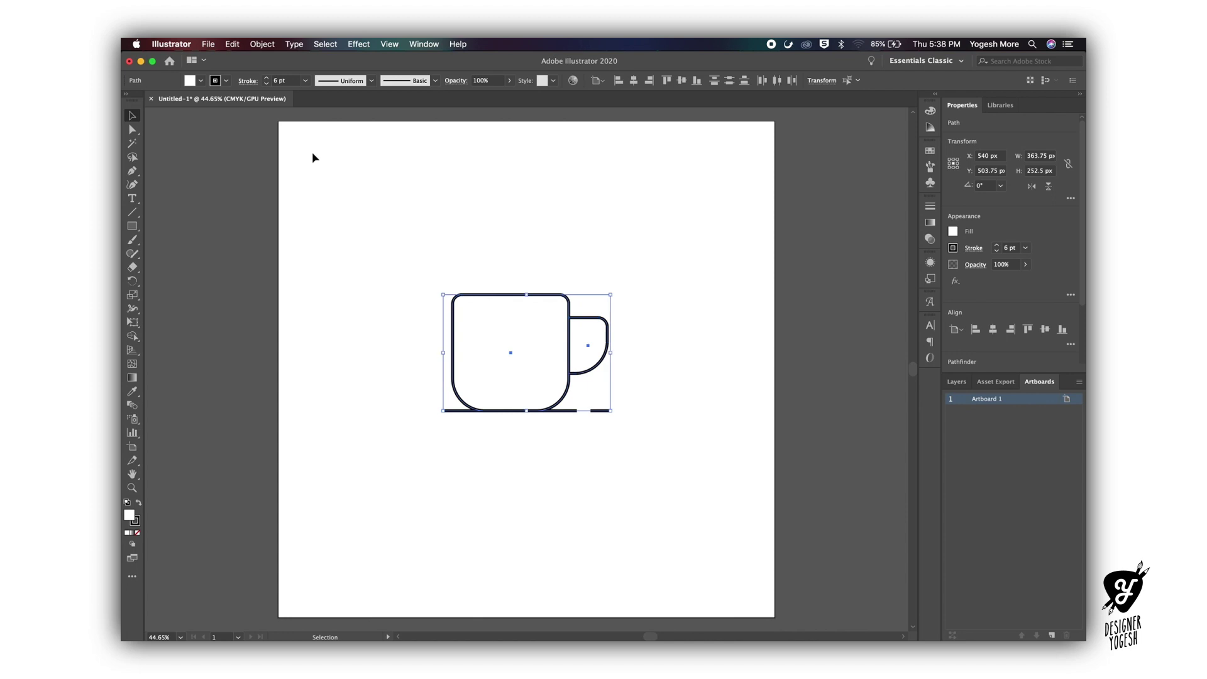
click(267, 79)
click(268, 78)
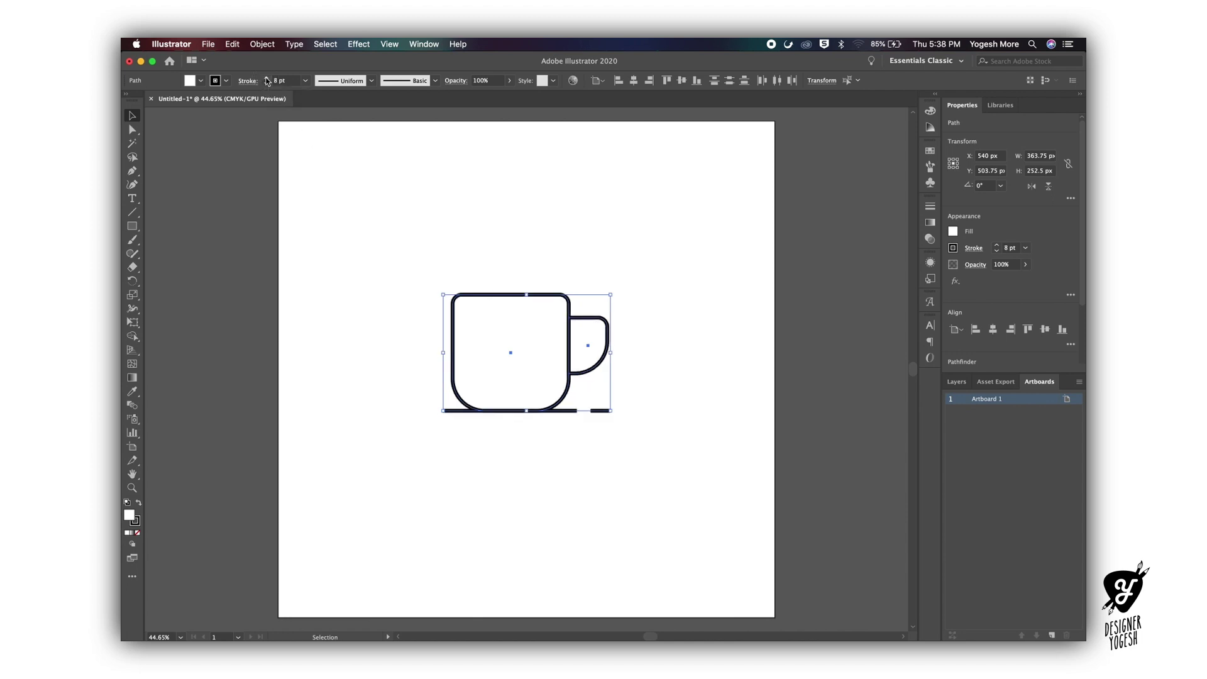
click(268, 78)
click(267, 78)
Give all the cup's strokes round joins and round caps
click(248, 82)
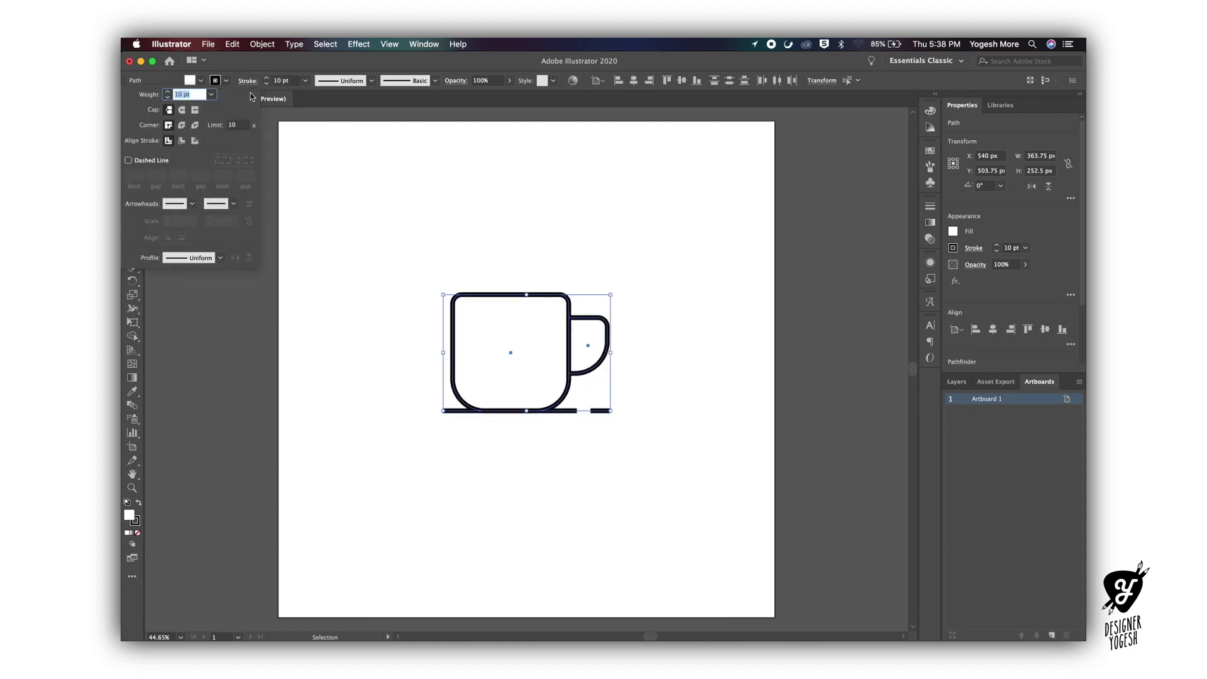
click(181, 124)
click(183, 111)
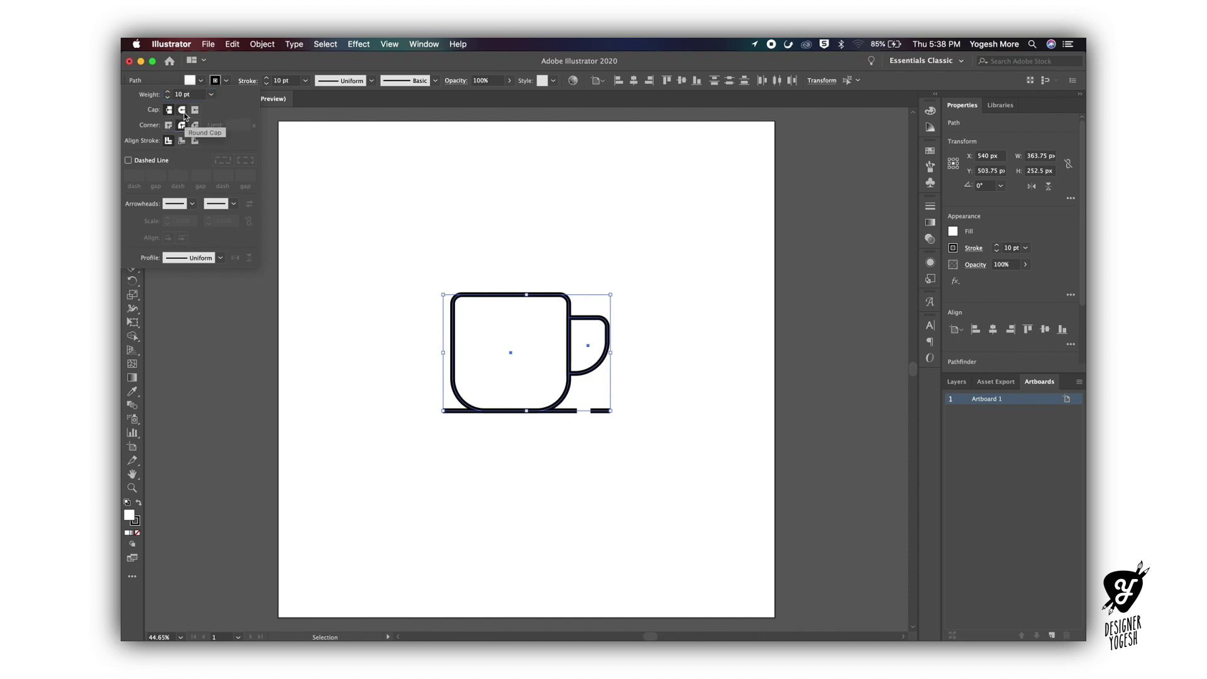
click(183, 111)
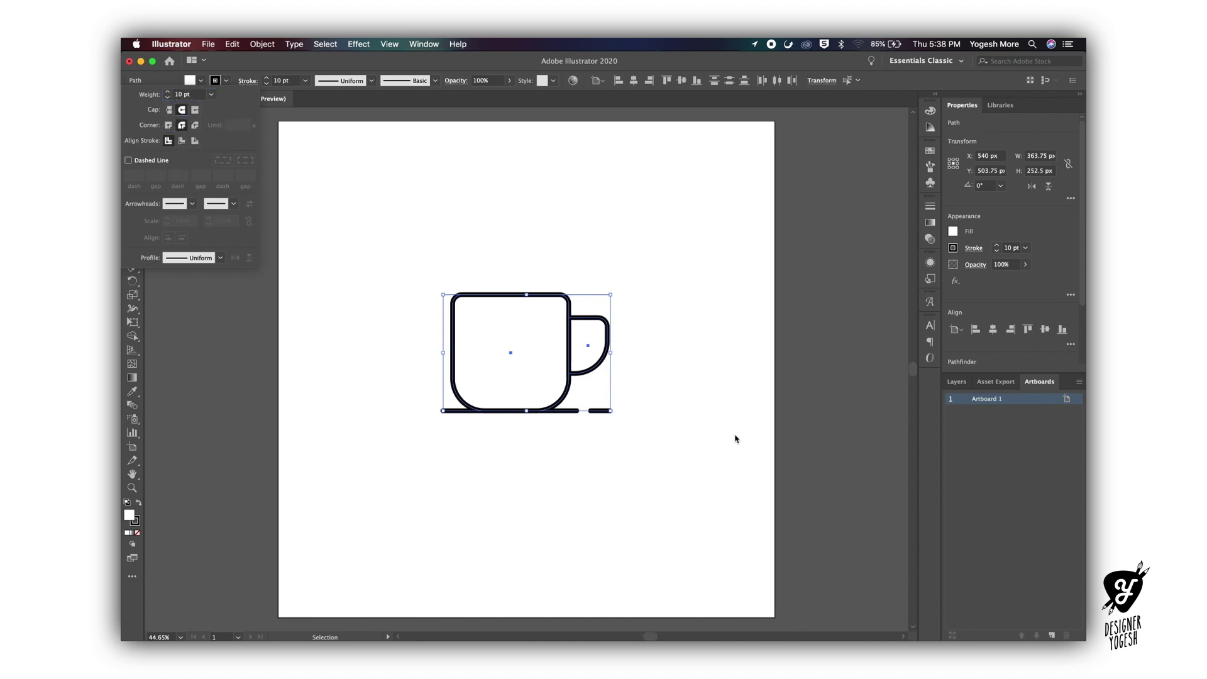
click(671, 484)
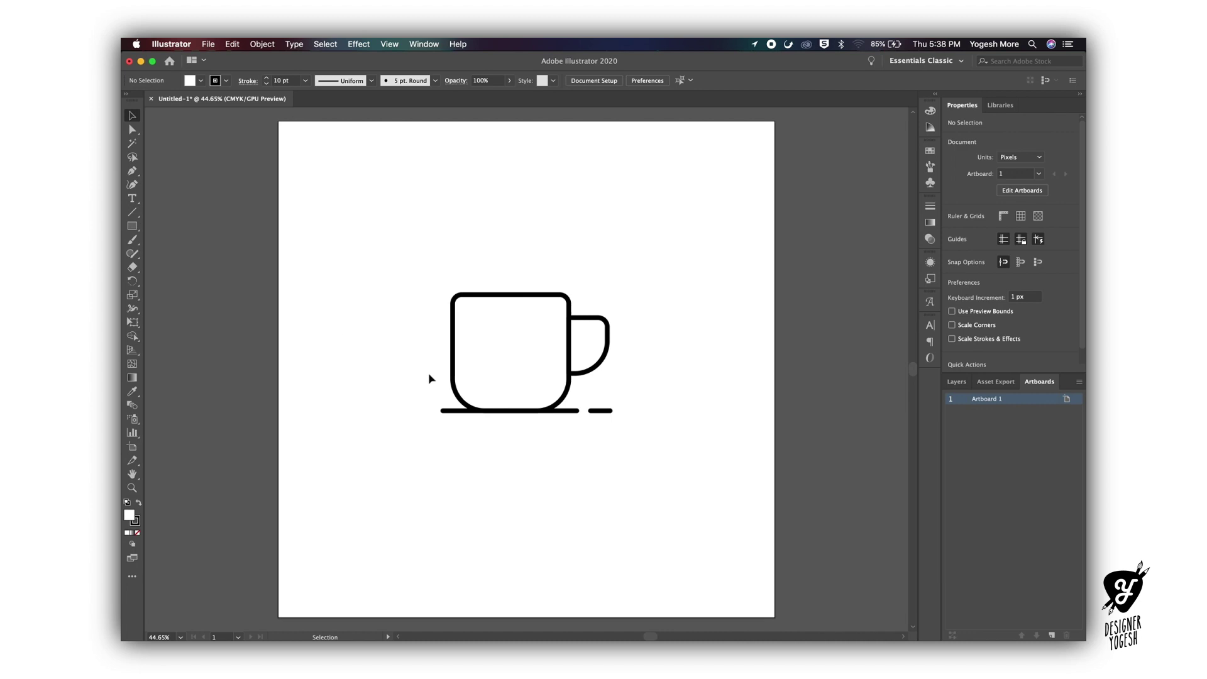
Draw an M-shaped zigzag path about 333 px wide and 85 px high across the lower half of the cup
key(p)
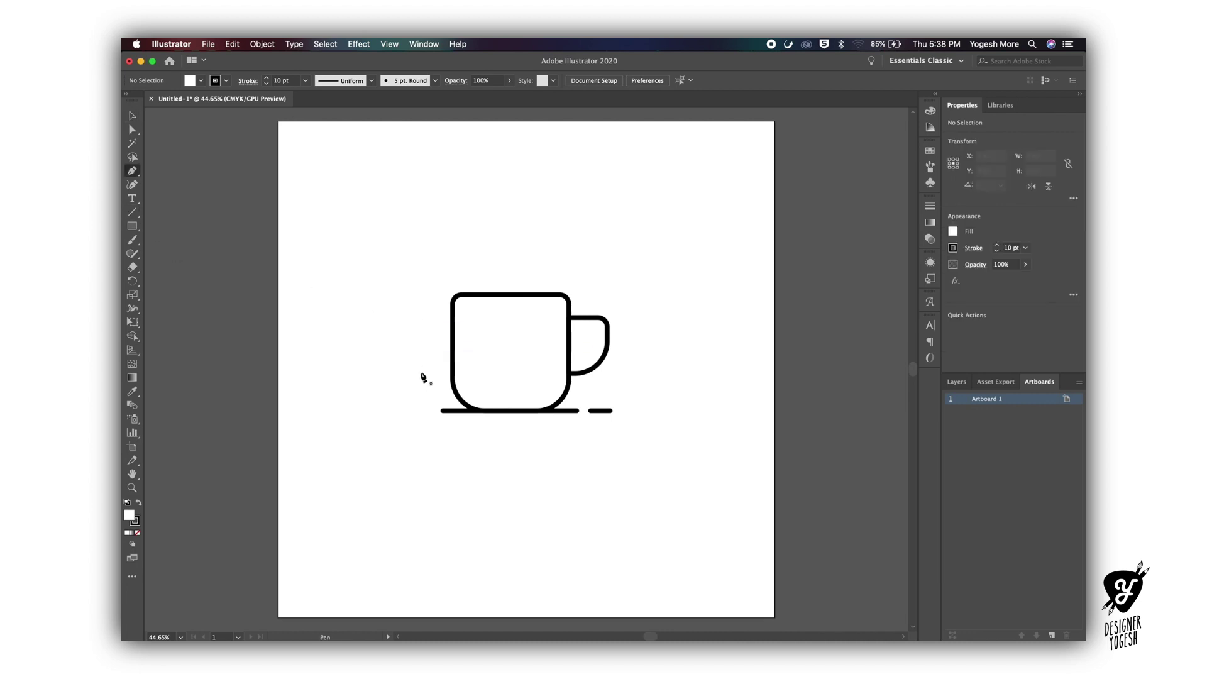
click(438, 386)
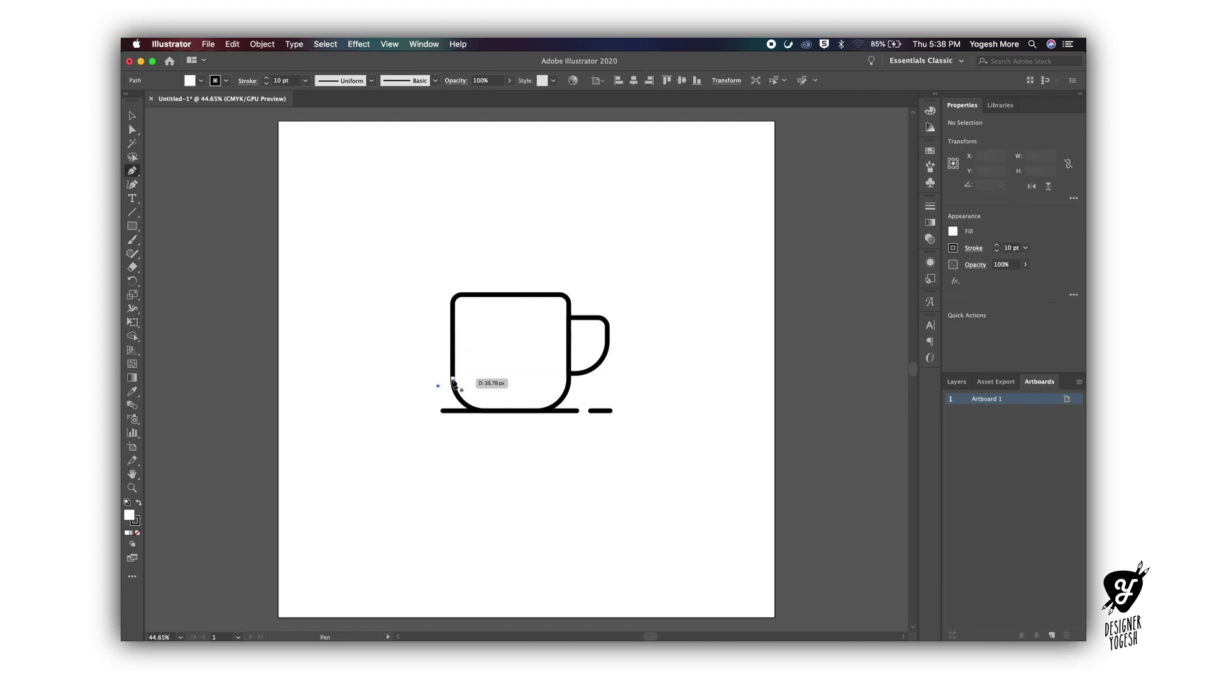
click(476, 348)
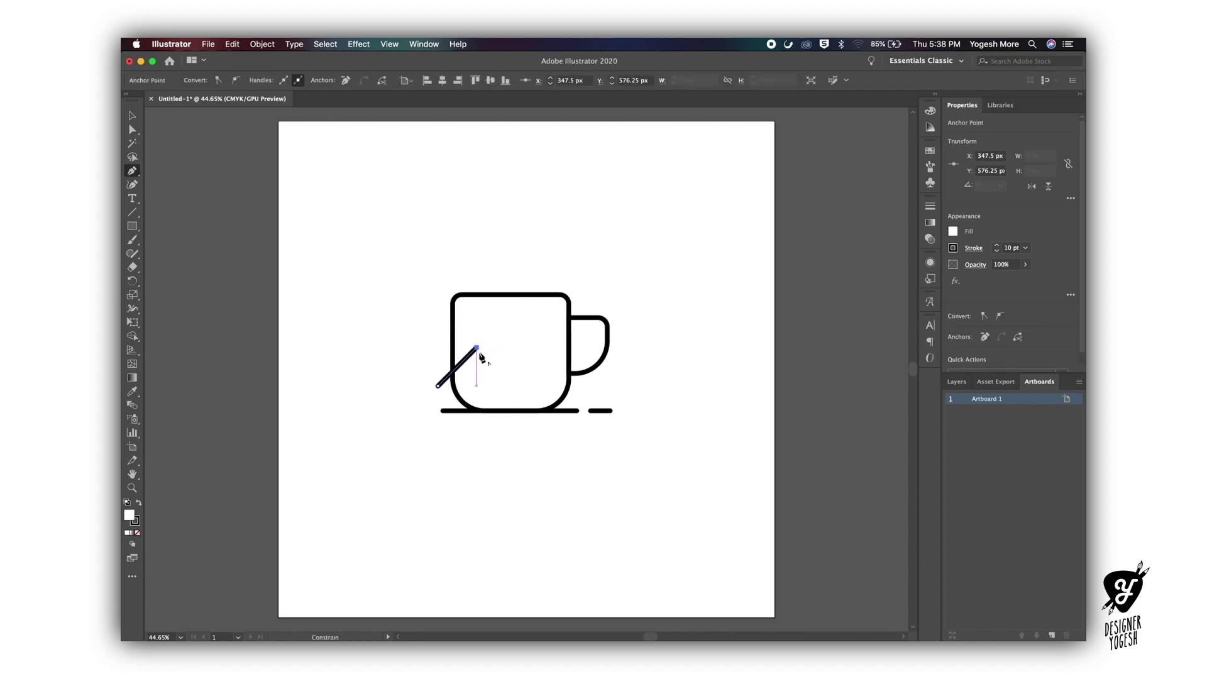
click(514, 385)
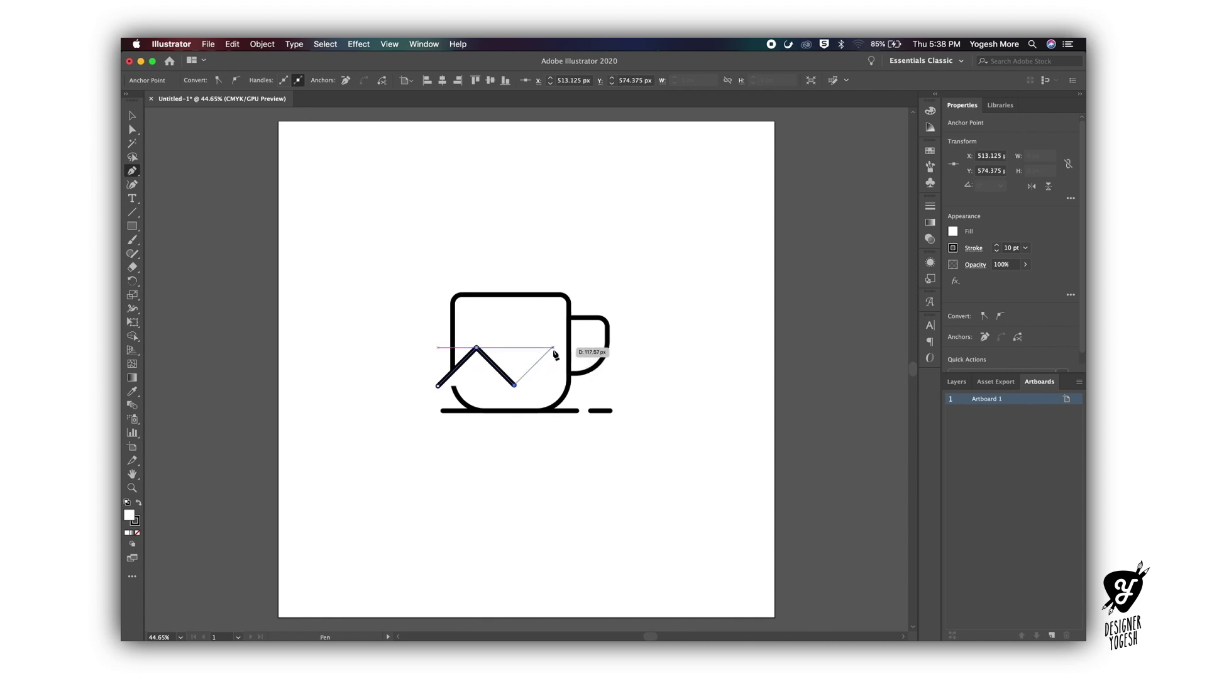
click(553, 347)
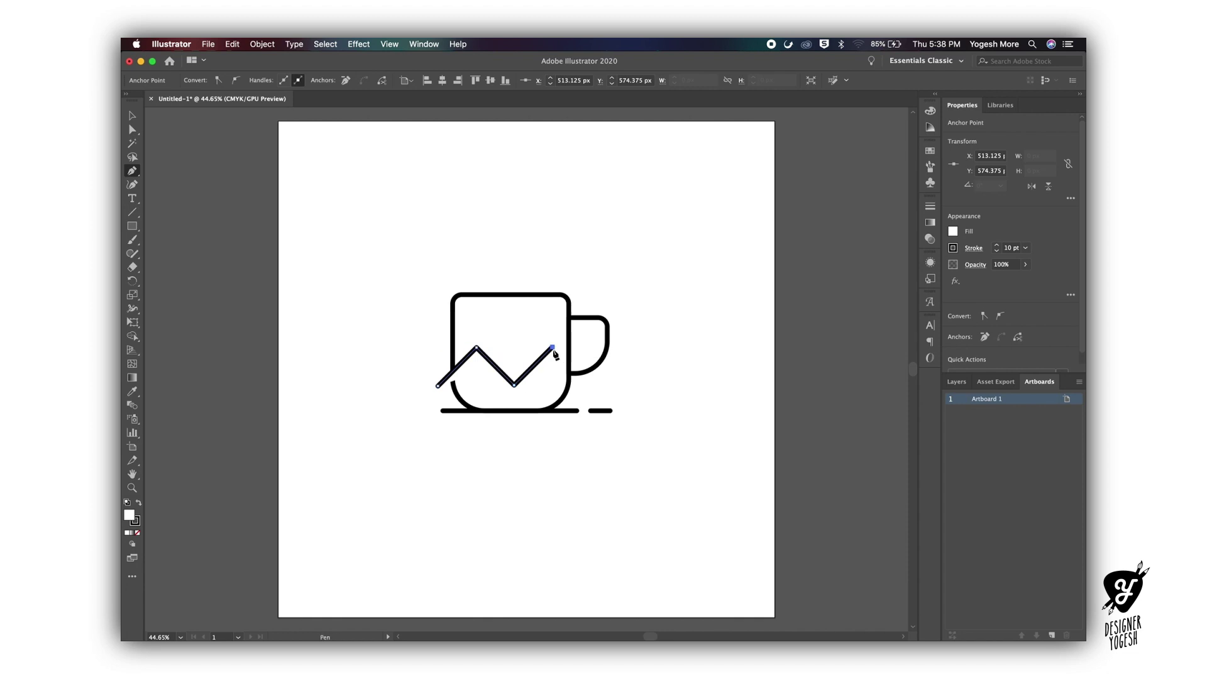
click(592, 385)
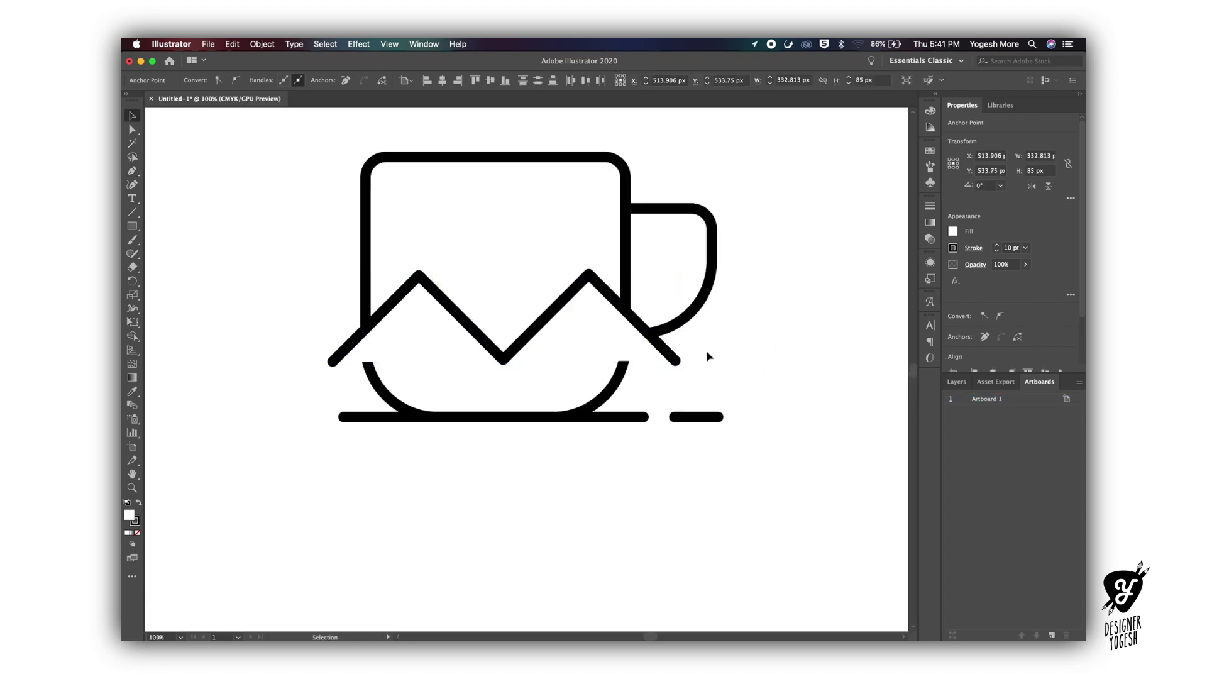
Duplicate the zigzag about 65 px to its left and round the corners of both paths into smooth waves
click(568, 329)
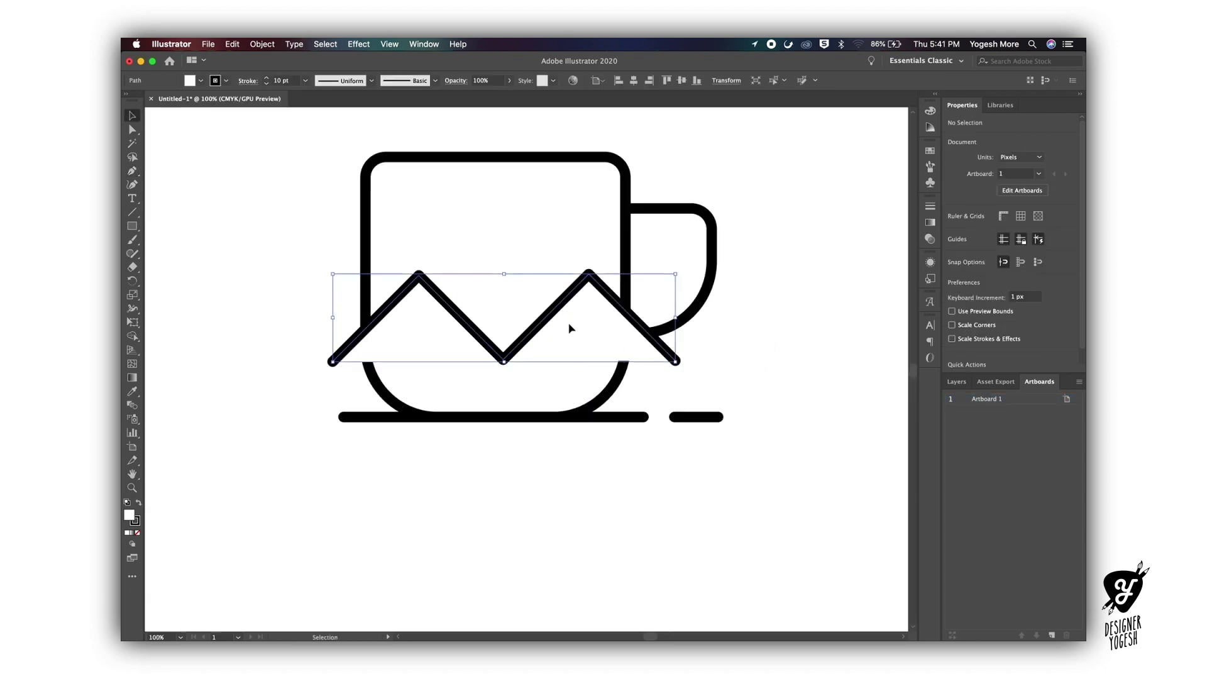
drag(609, 342, 544, 344)
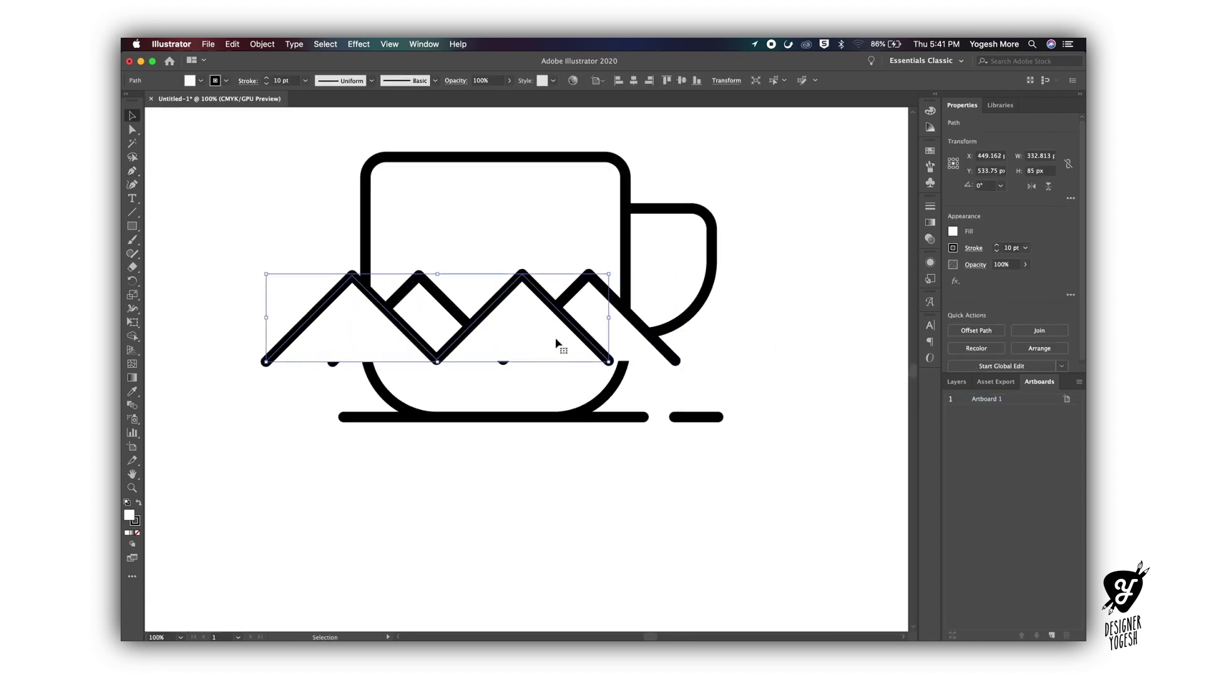
shift+click(641, 342)
key(a)
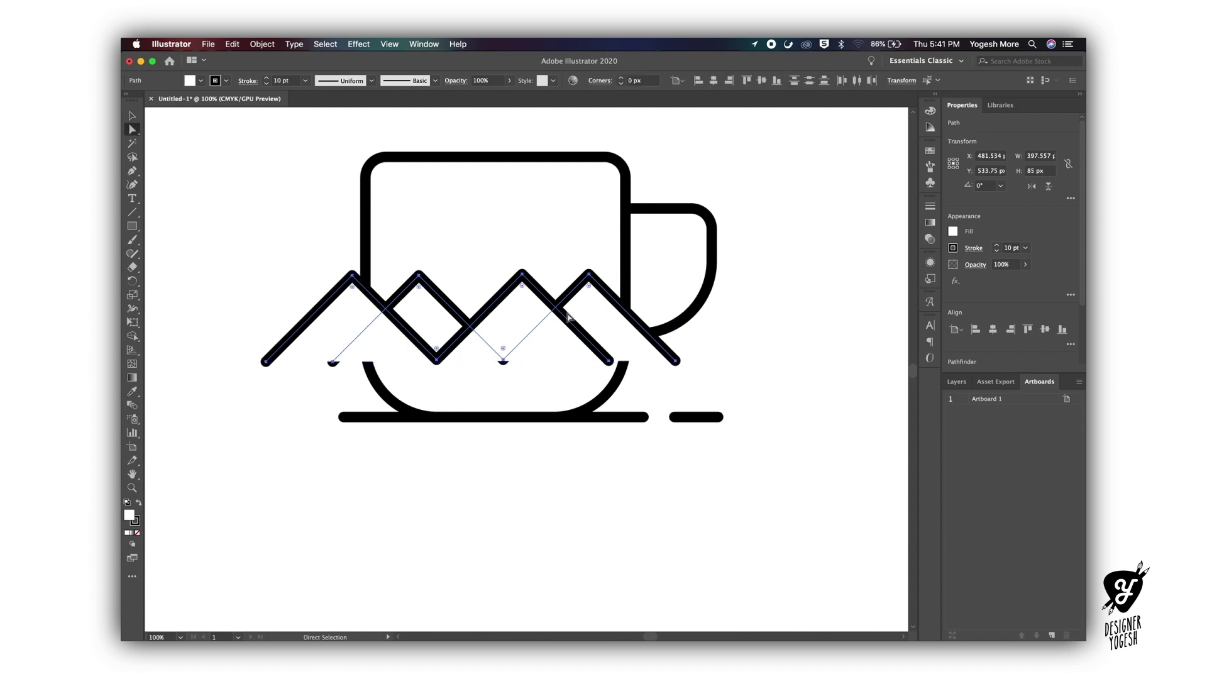
drag(520, 289, 512, 418)
key(v)
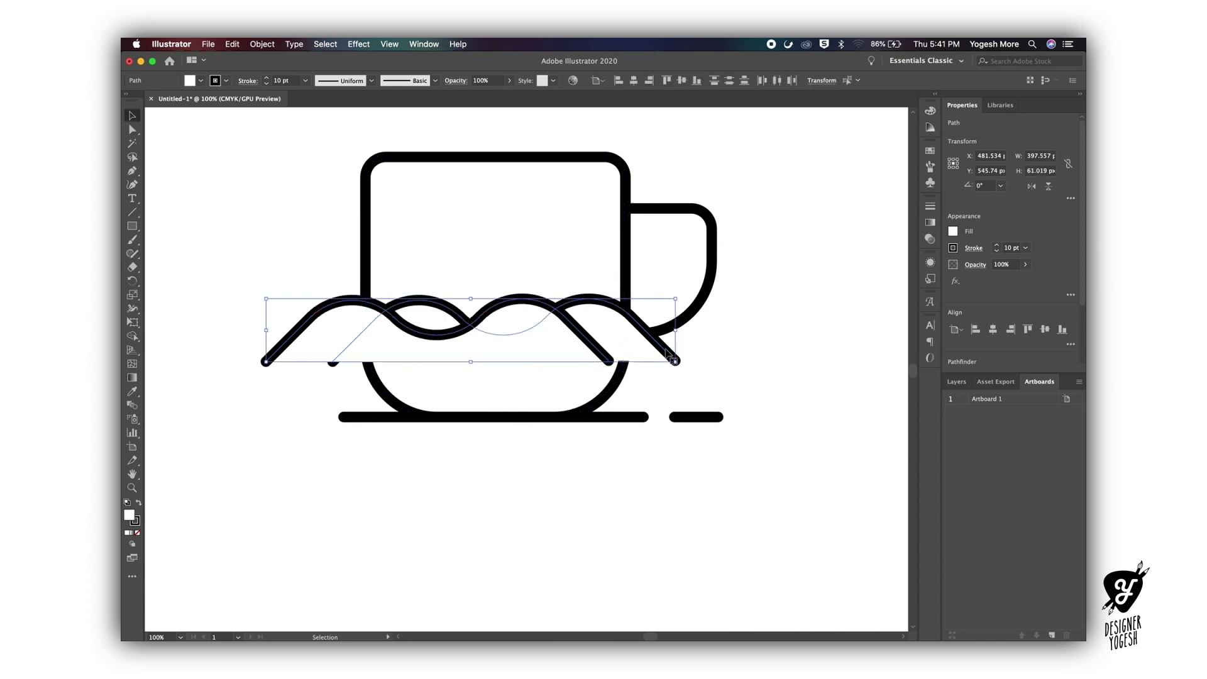
click(754, 349)
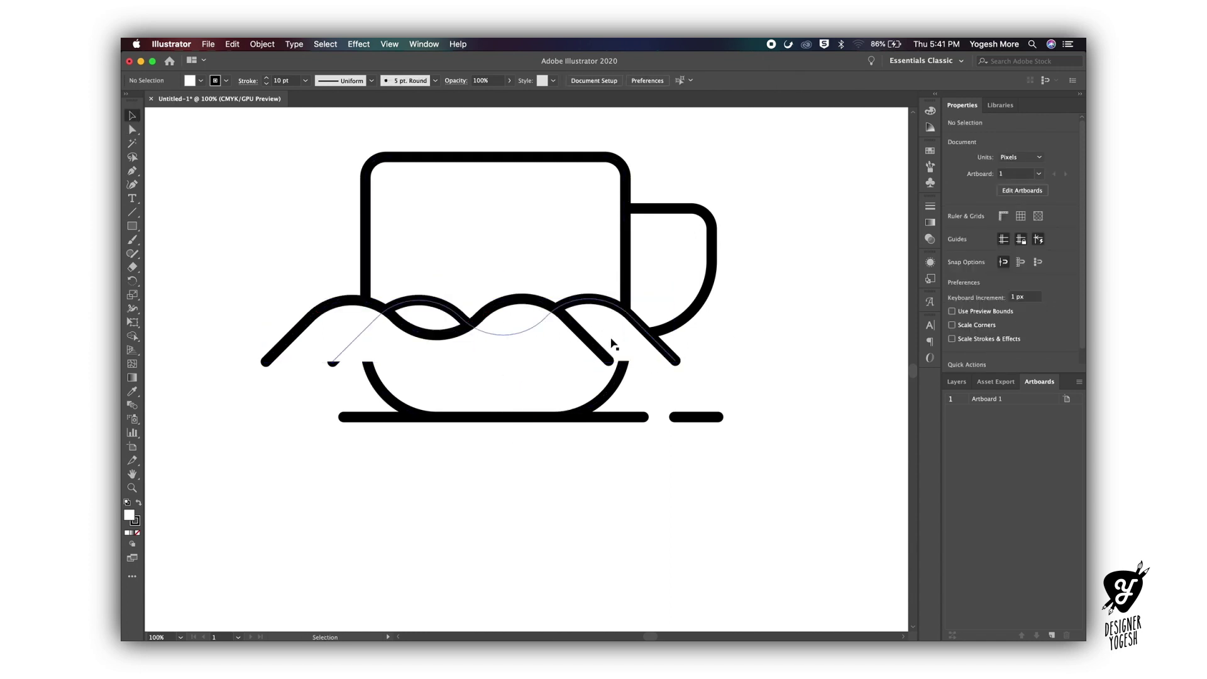
Bring the cup body in front of the waves and send it back behind them to compare stacking orders
click(452, 229)
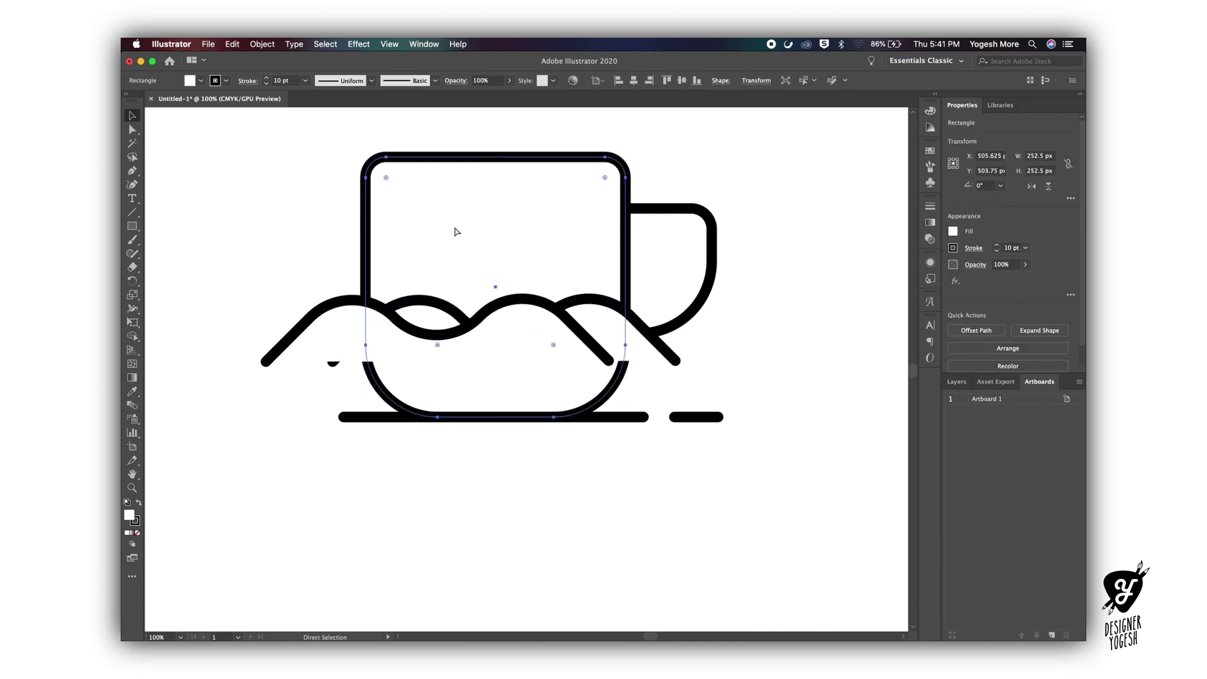
key(super+shift+bracketright)
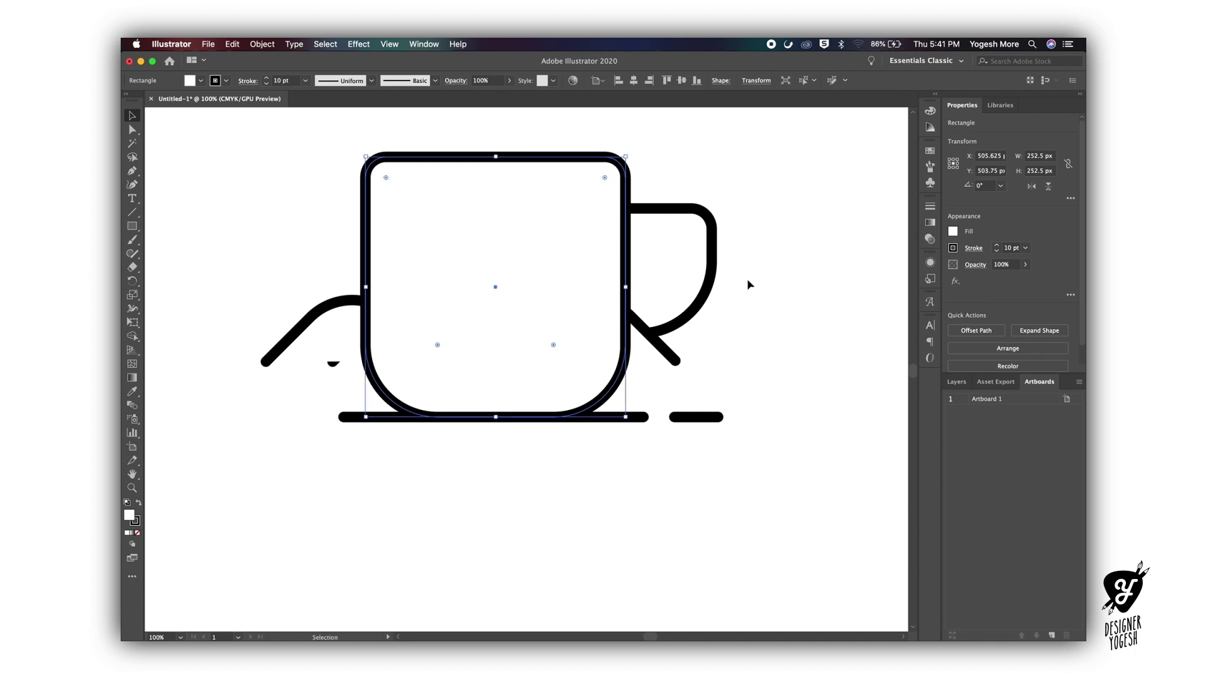
key(super+bracketleft)
key(super+bracketleft)
key(super+bracketleft)
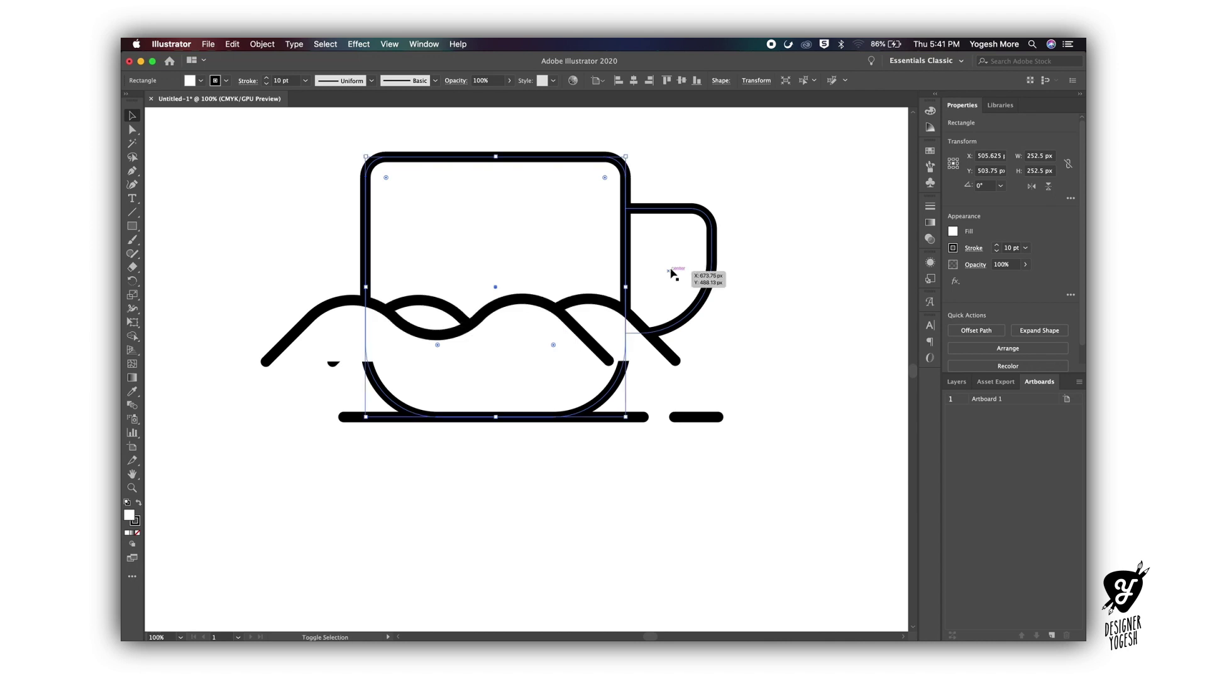
key(super+bracketright)
key(super+bracketright)
key(super+bracketright)
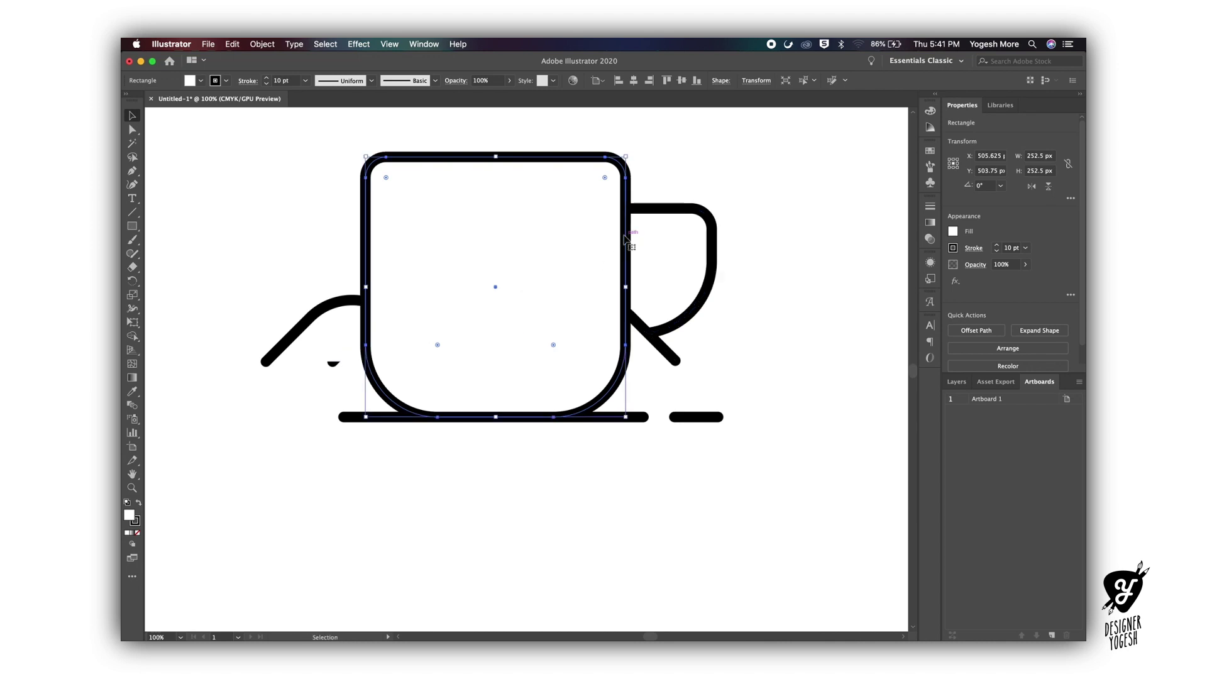
key(super+bracketleft)
key(super+bracketleft)
key(super+bracketleft)
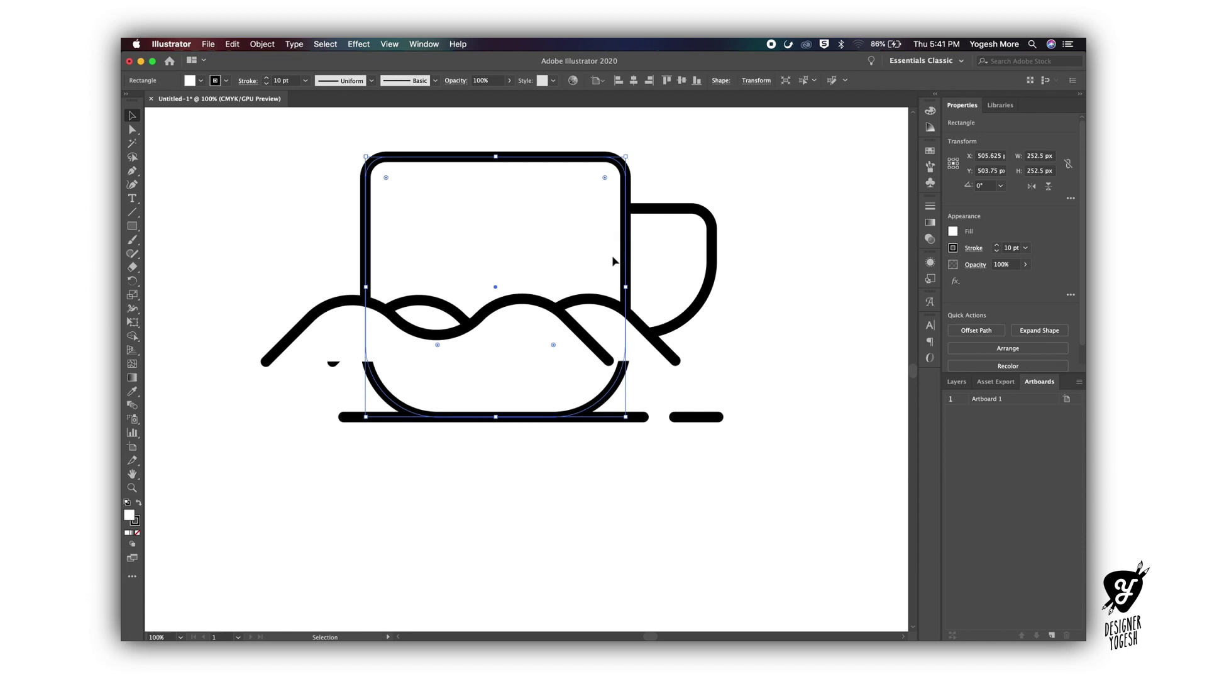
Use Shape Builder on the cup shape and the rear wave to cut away the cup region above the wave
shift+click(602, 307)
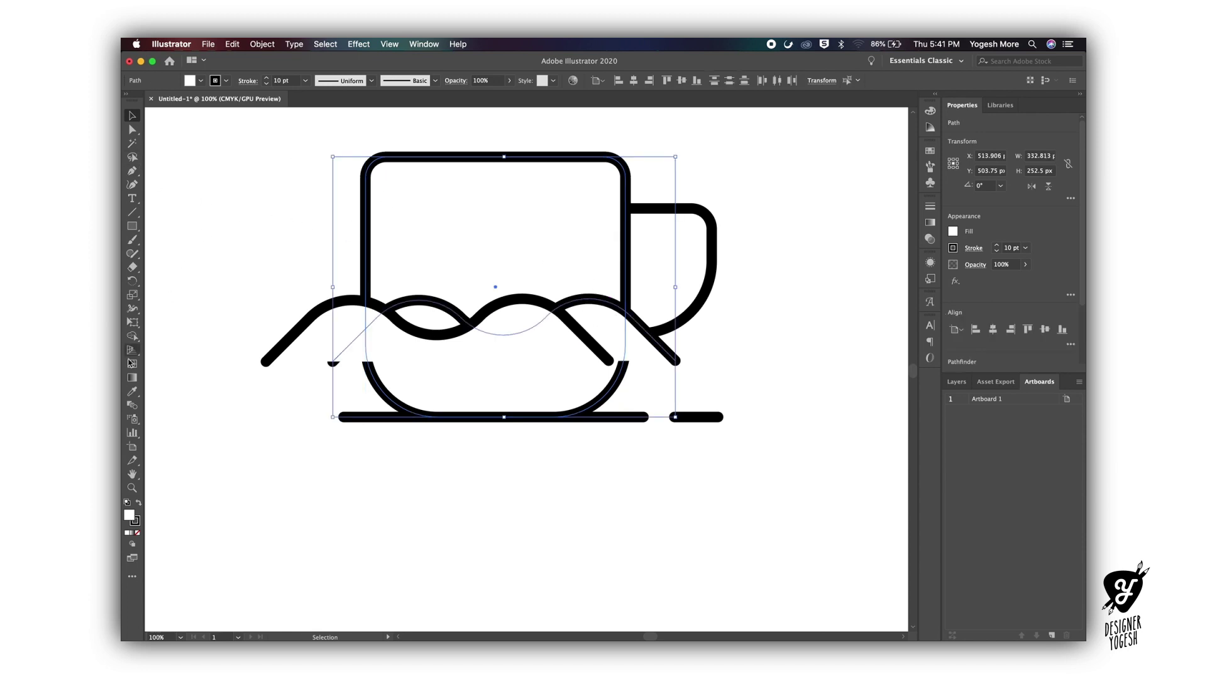
click(134, 338)
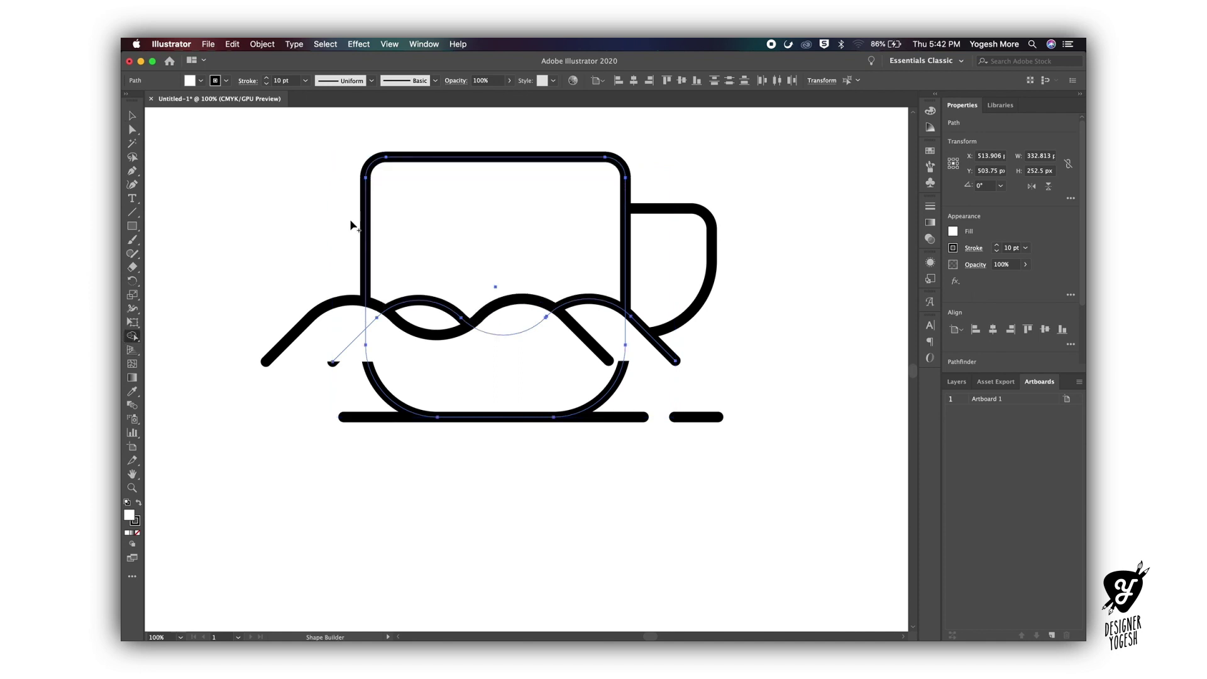
click(463, 240)
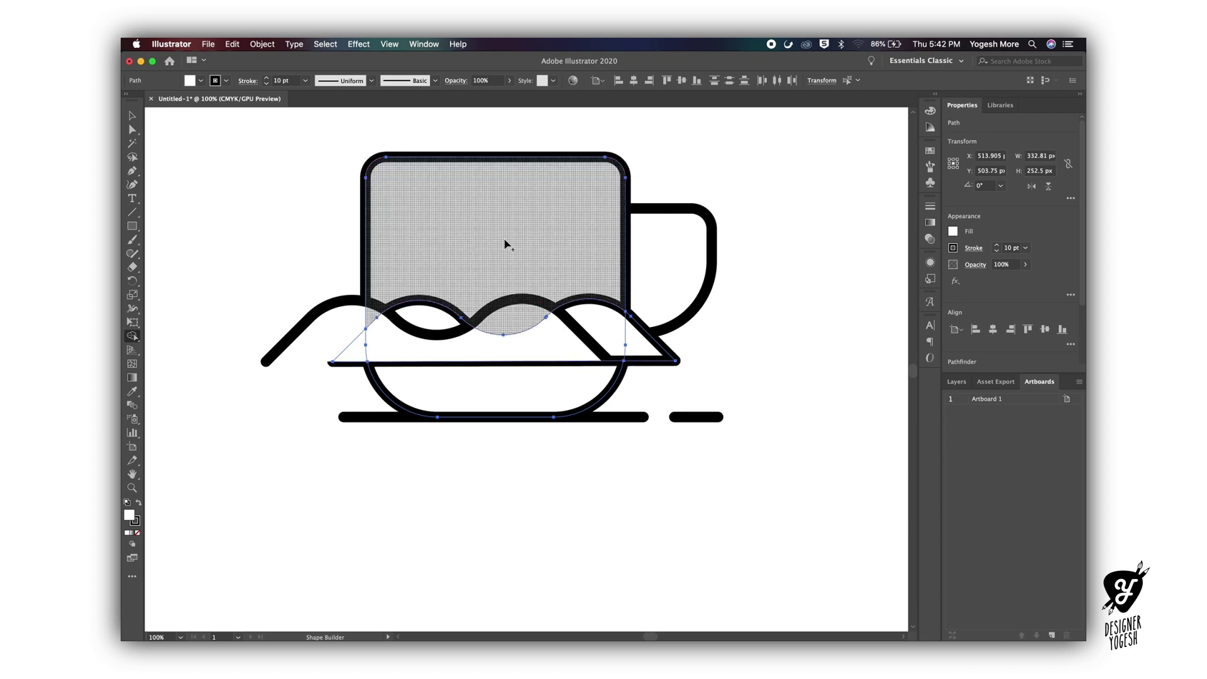
click(460, 234)
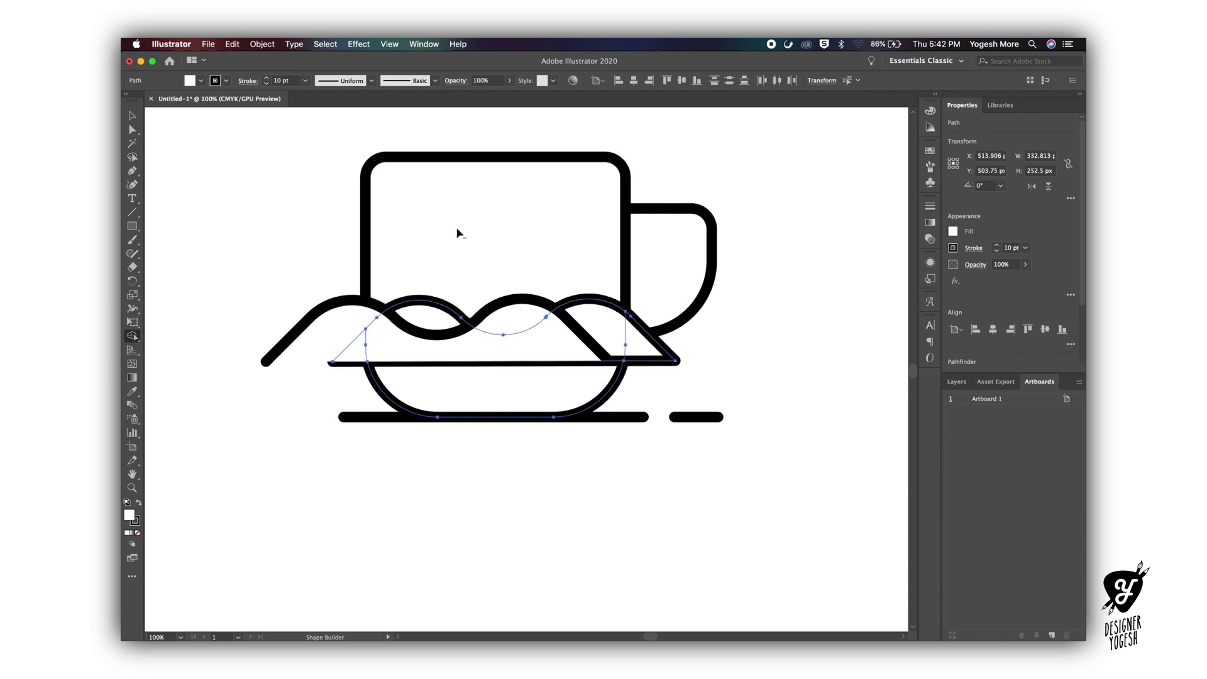
click(597, 317)
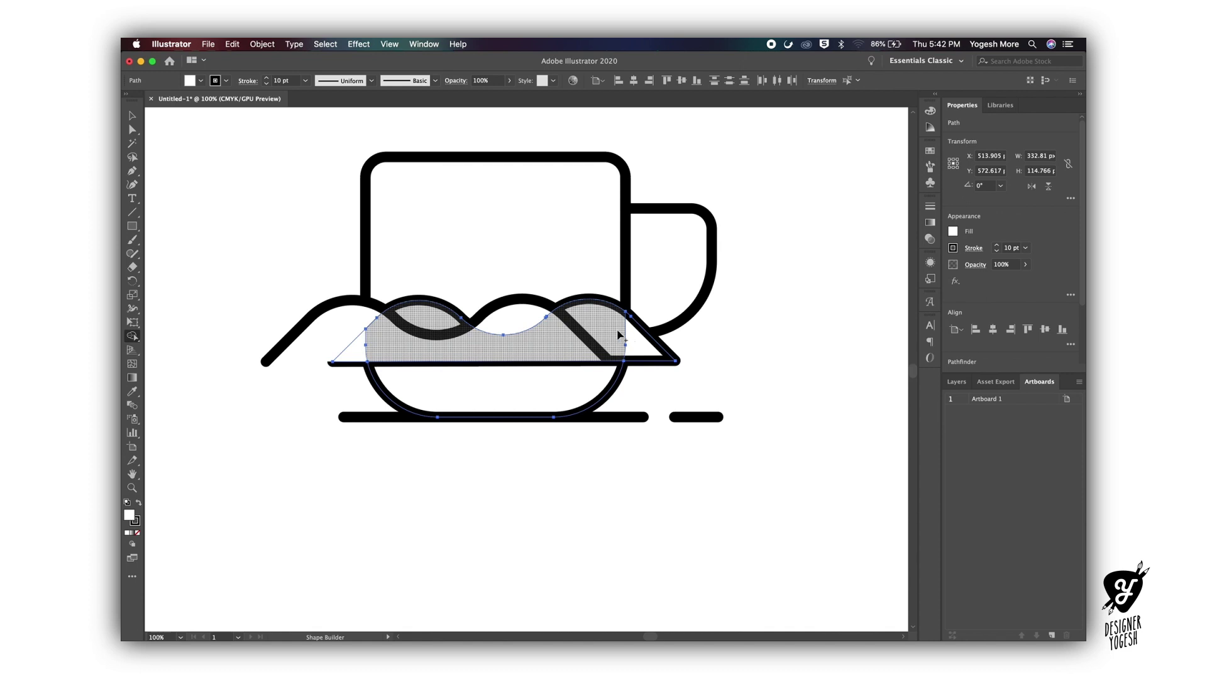
Remove the rear wave's ends outside the cup and merge the remaining liquid regions inside it with Shape Builder
alt+click(648, 345)
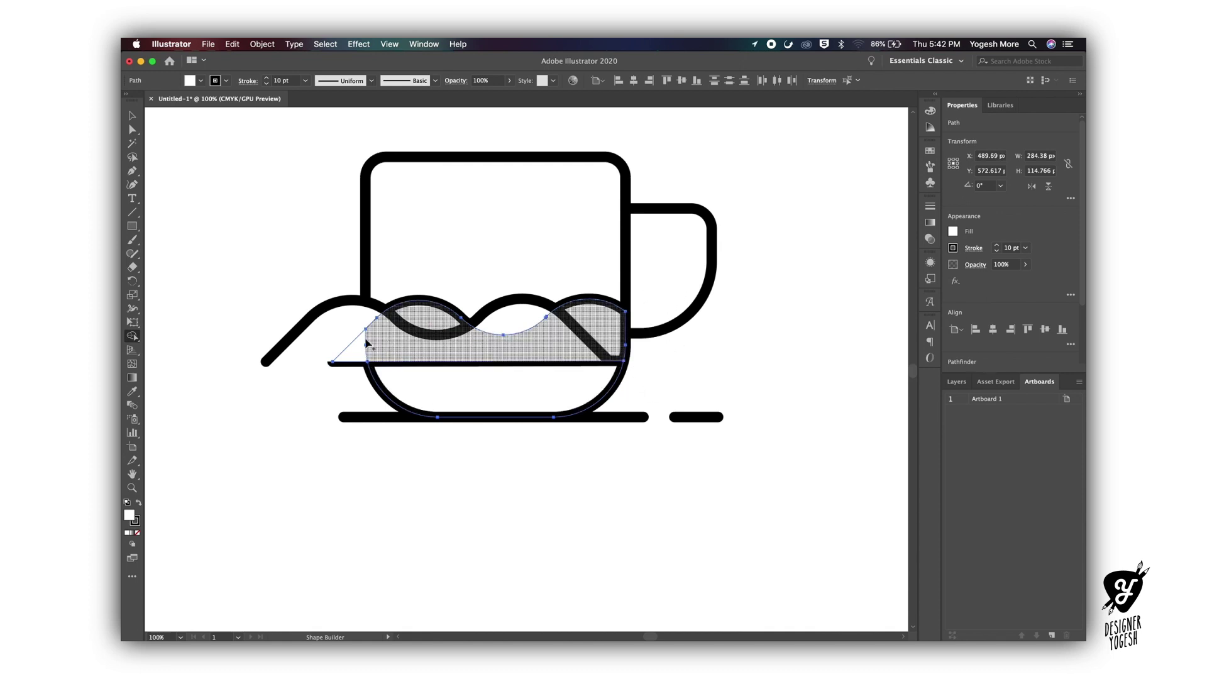
alt+click(350, 353)
mouse_move(385, 335)
mouse_down()
mouse_move(432, 380)
mouse_move(527, 378)
mouse_move(547, 347)
mouse_up()
key(v)
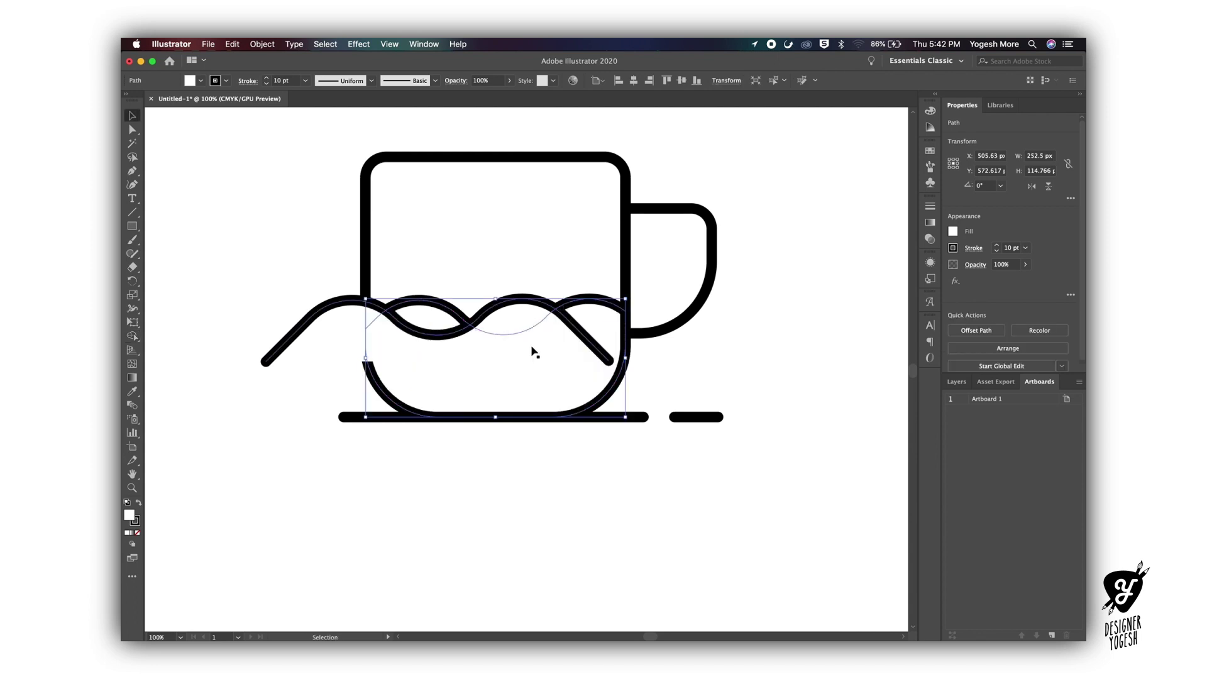
Move the front wave 20 px to the left to offset its crests from the rear wave
click(468, 247)
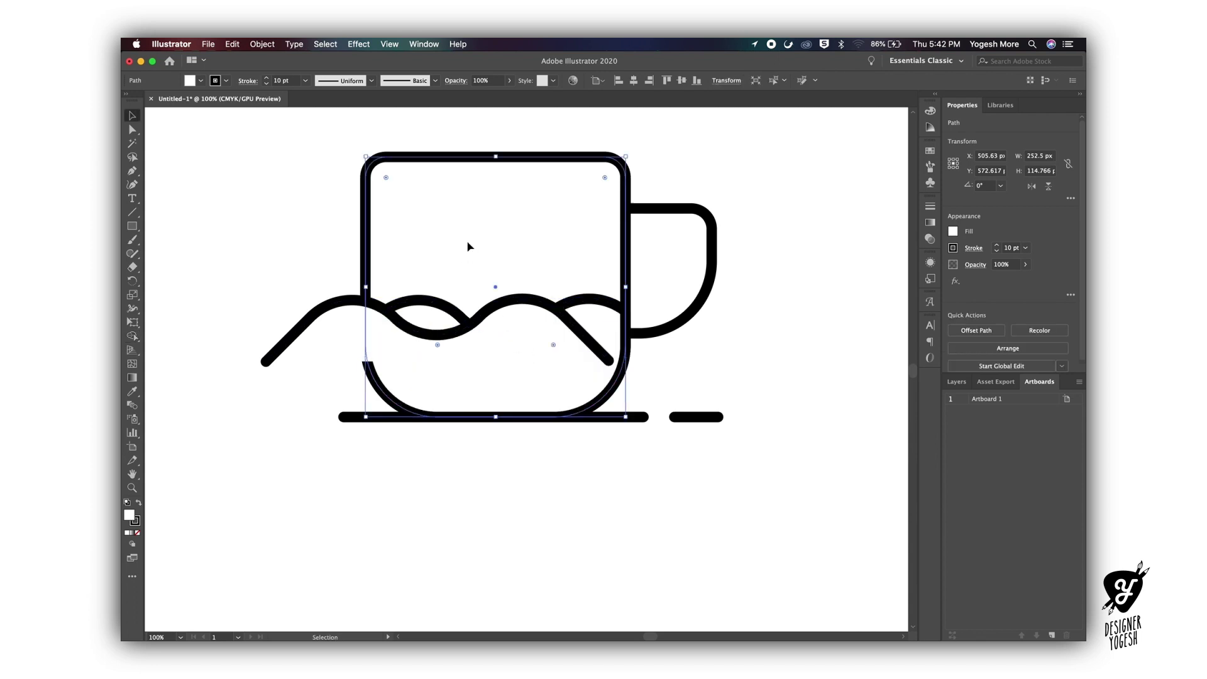
shift+click(347, 306)
click(777, 377)
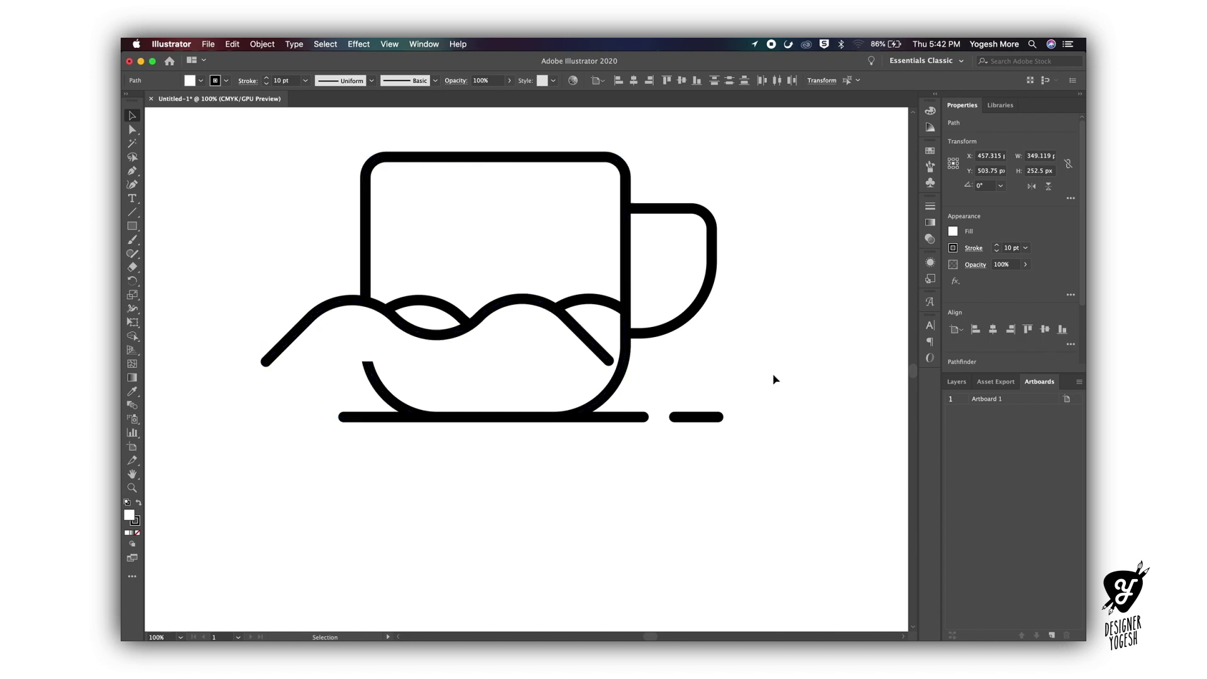
shift+click(600, 349)
key(shift+Right)
key(shift+Right)
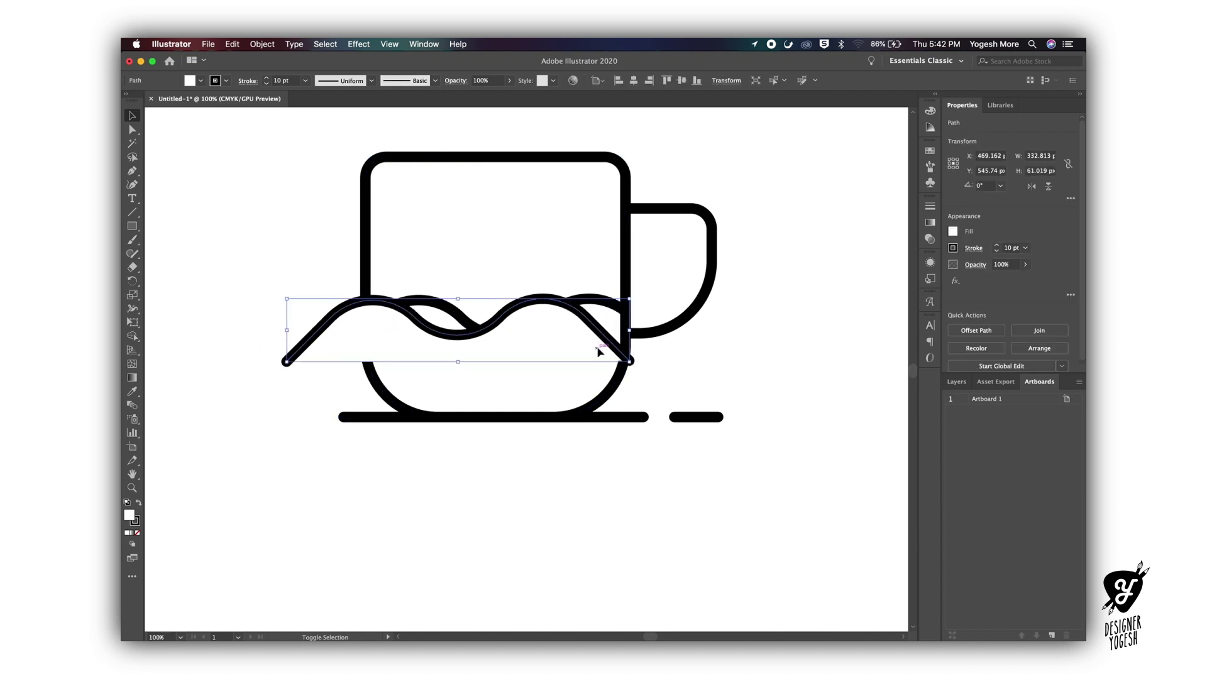
key(shift+Left)
key(shift+Left)
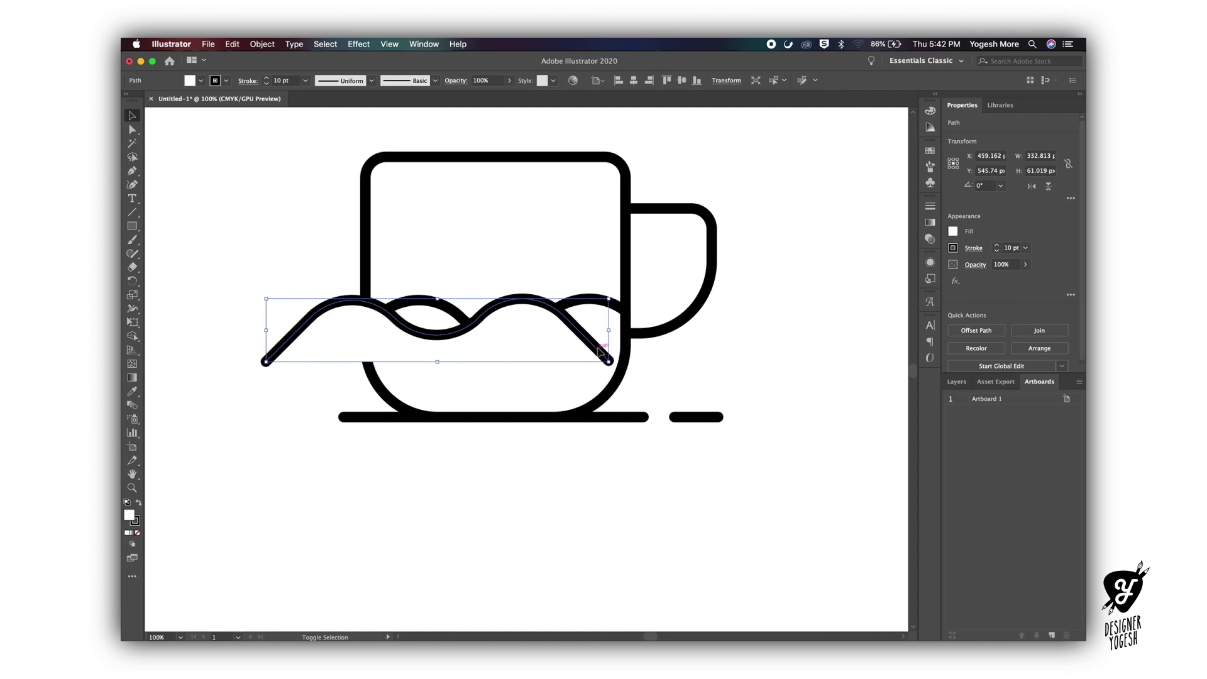
key(shift+Left)
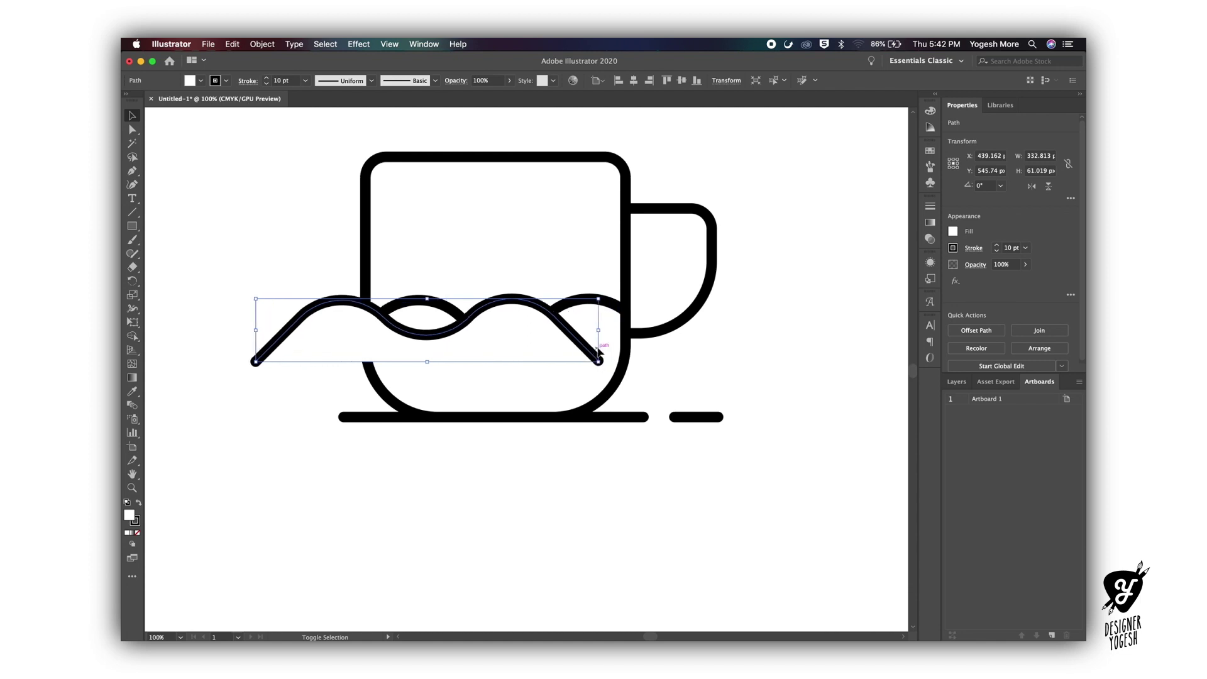
key(shift+Left)
Reset the front wave's corners to sharp points and extend its right end with a rising segment, making it about 411 px wide
key(a)
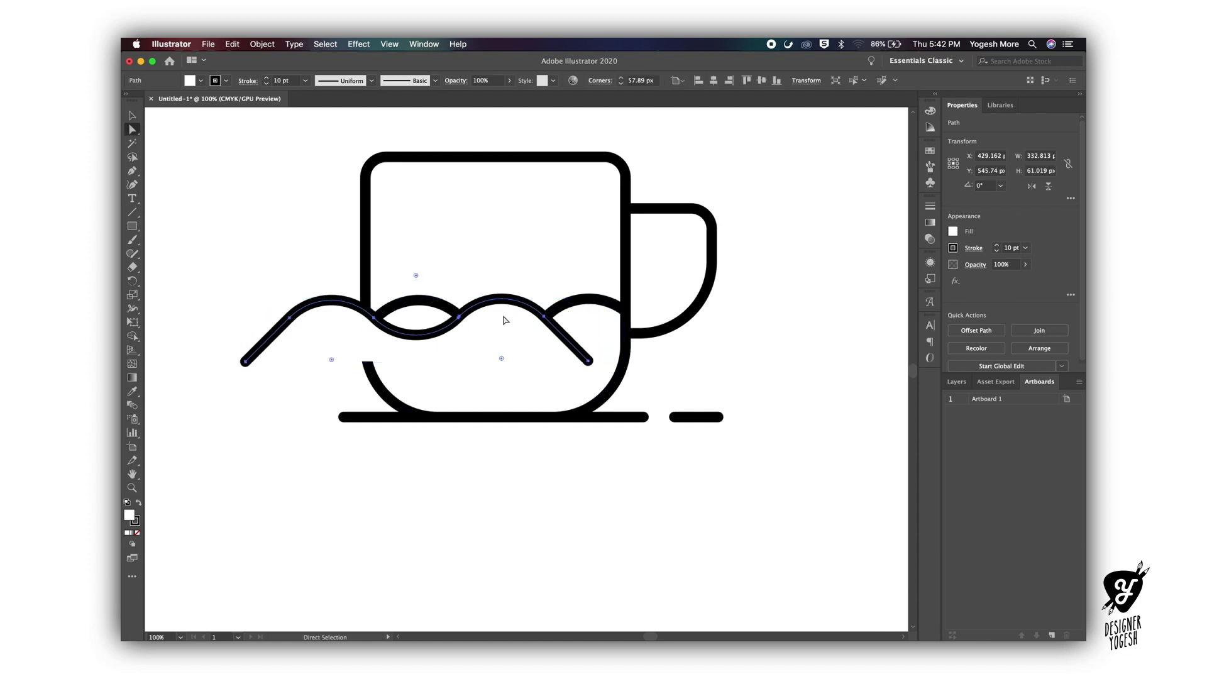
drag(501, 359, 503, 259)
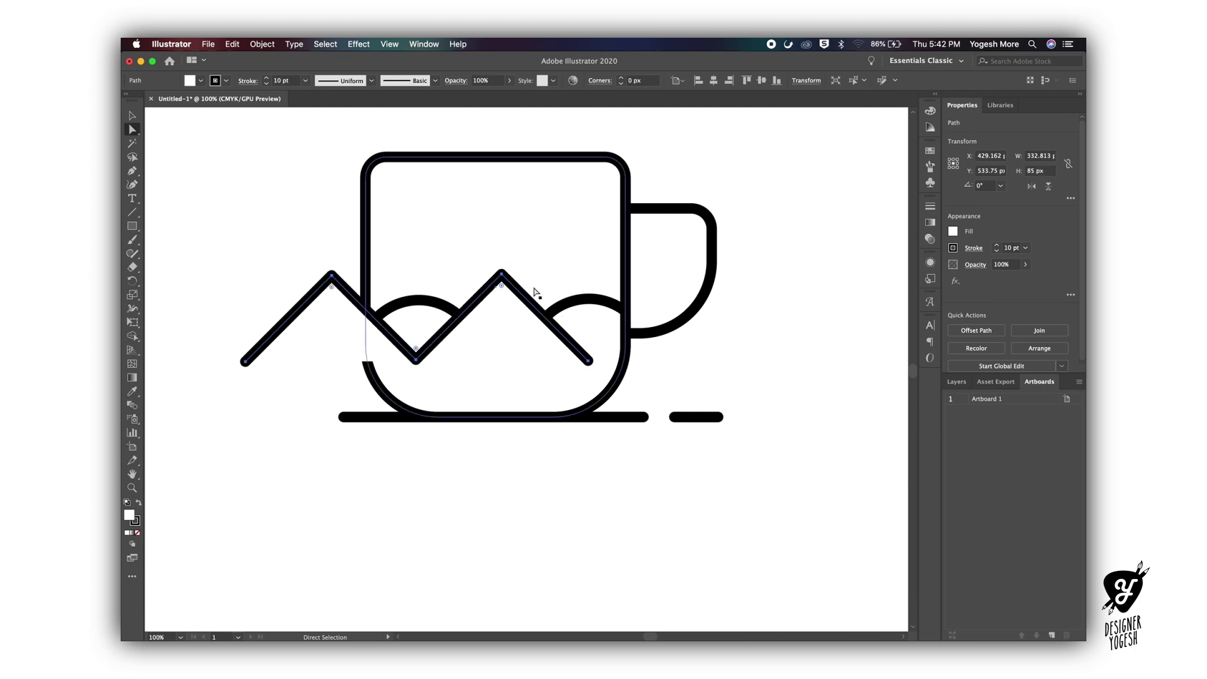
key(p)
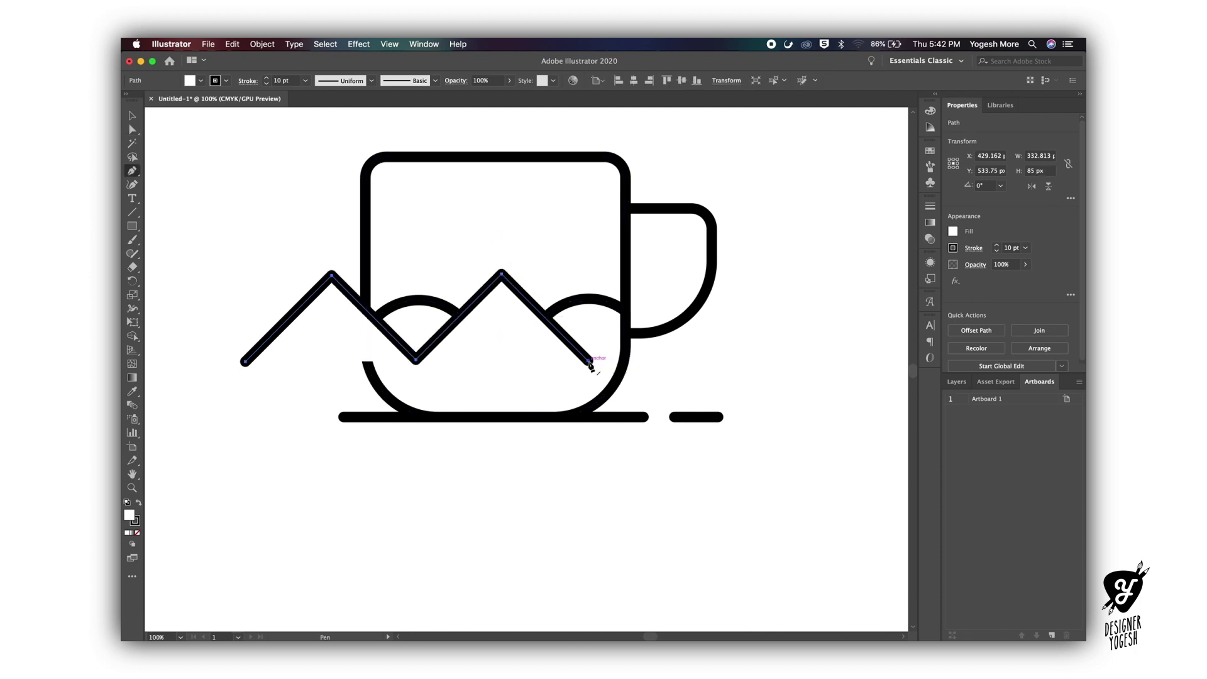
click(590, 362)
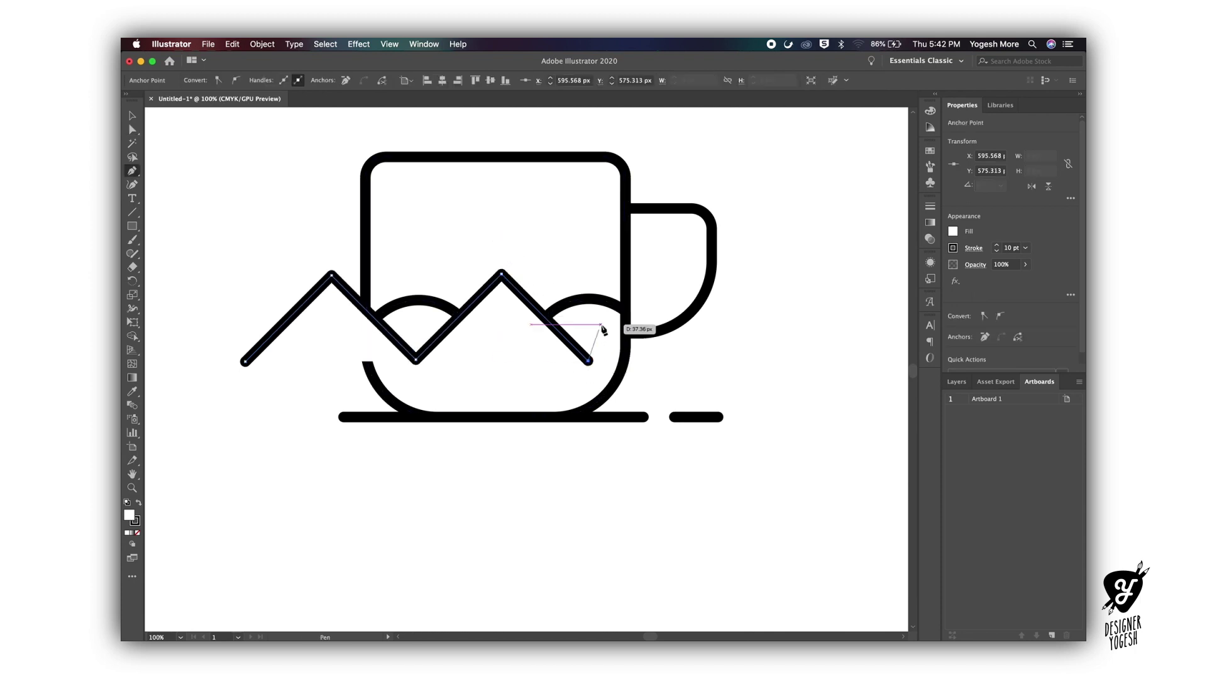
click(668, 281)
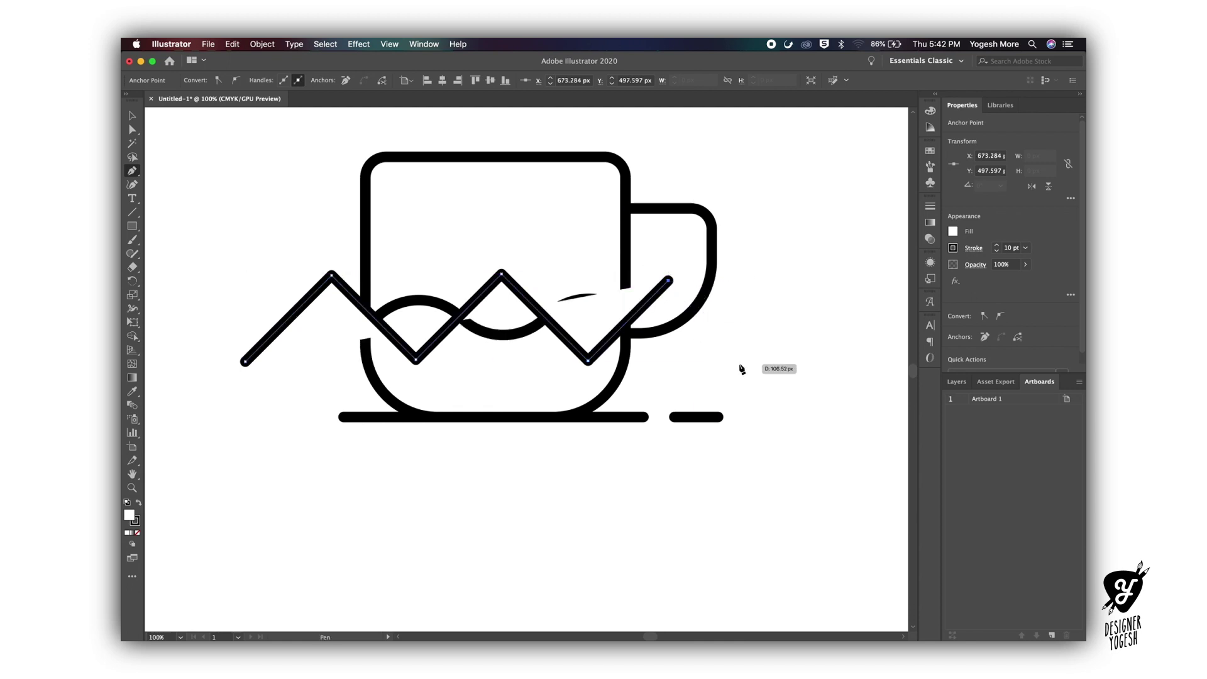
Round all corners of the extended front zigzag into a smooth wave
key(v)
key(a)
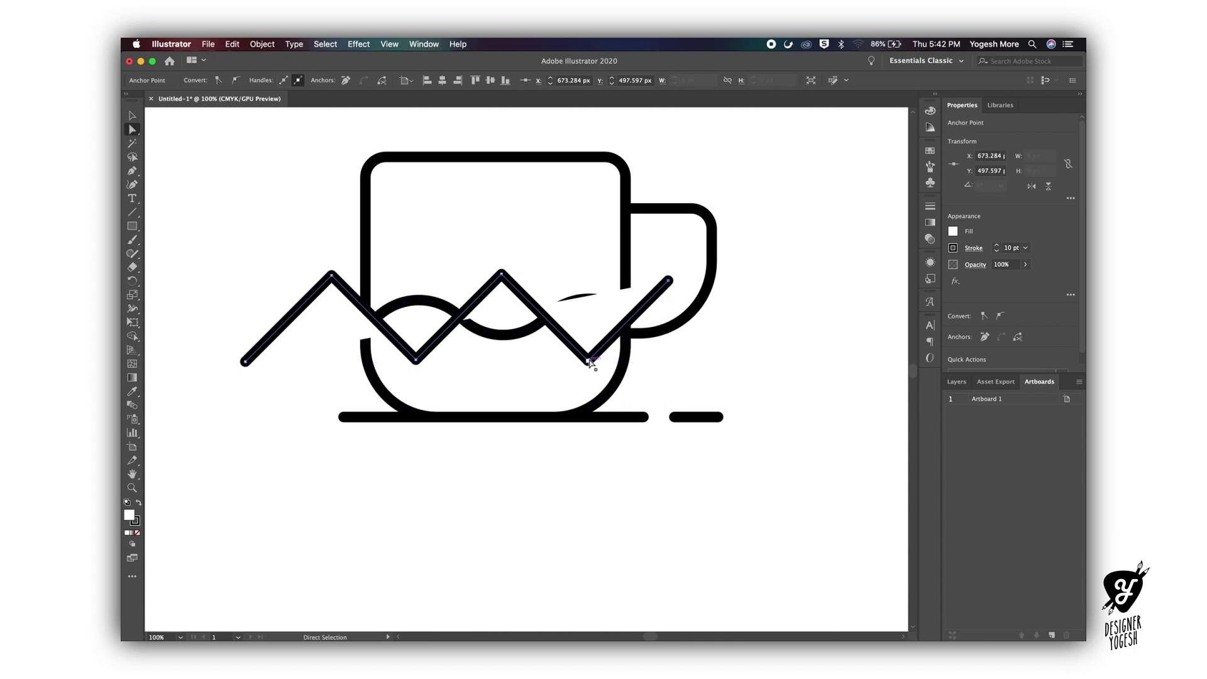
click(588, 357)
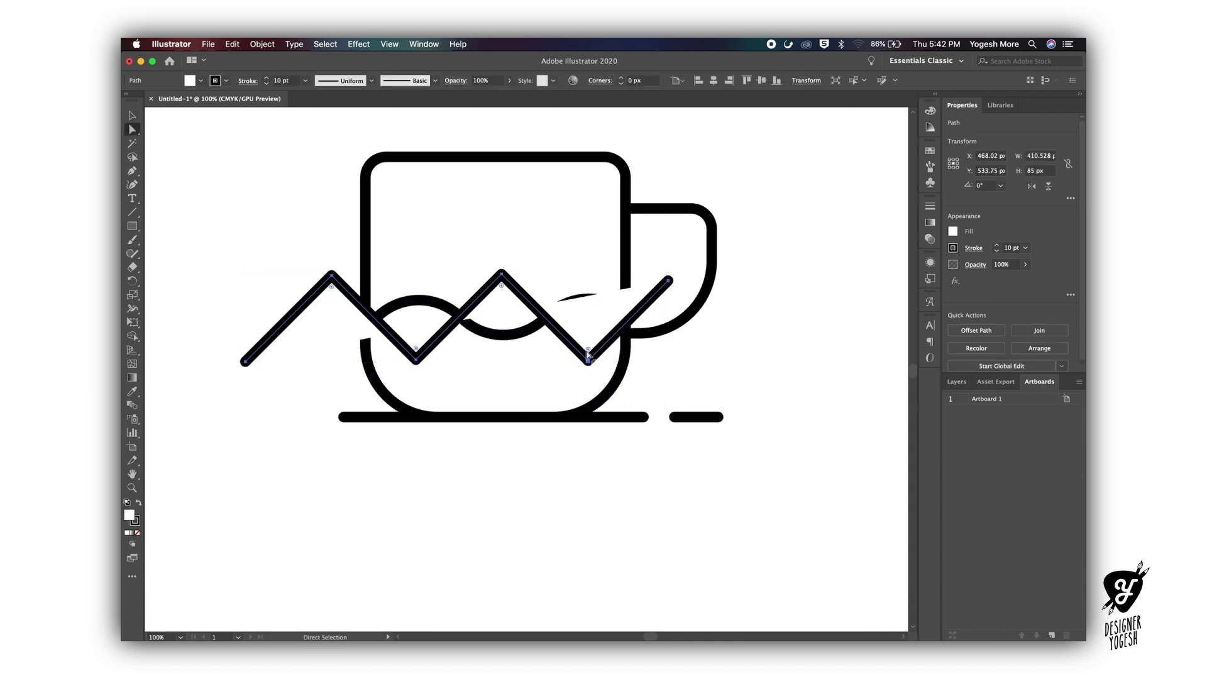
drag(588, 352, 559, 249)
key(v)
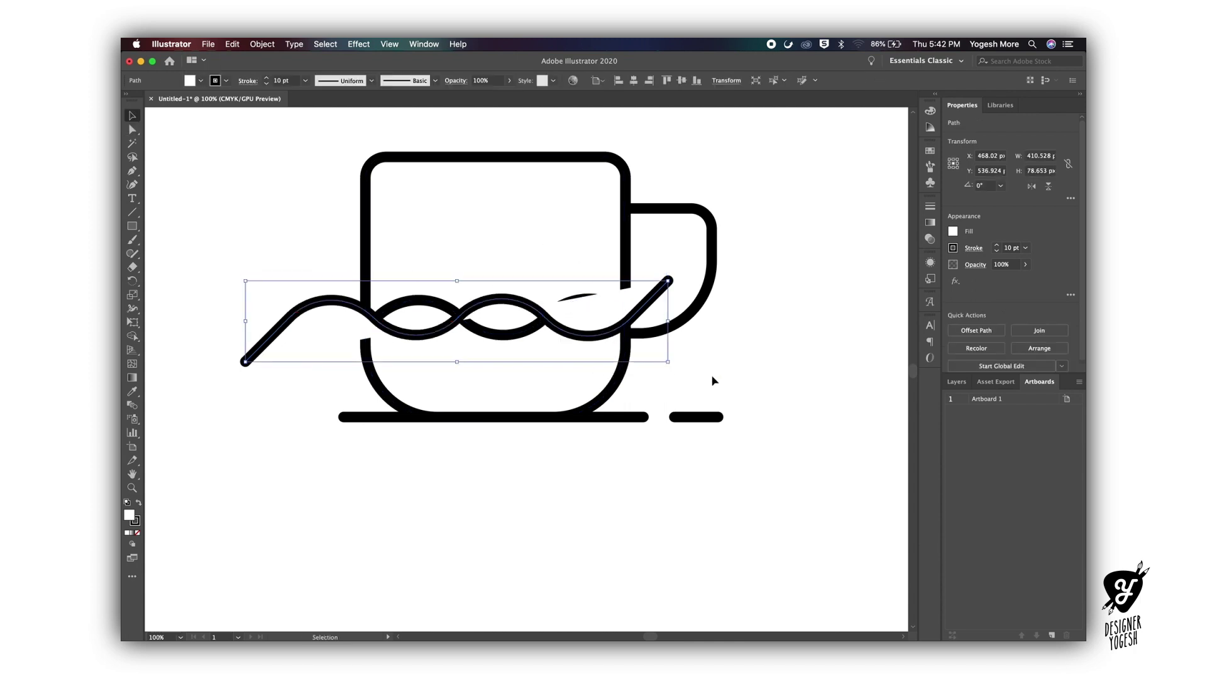
shift+click(573, 389)
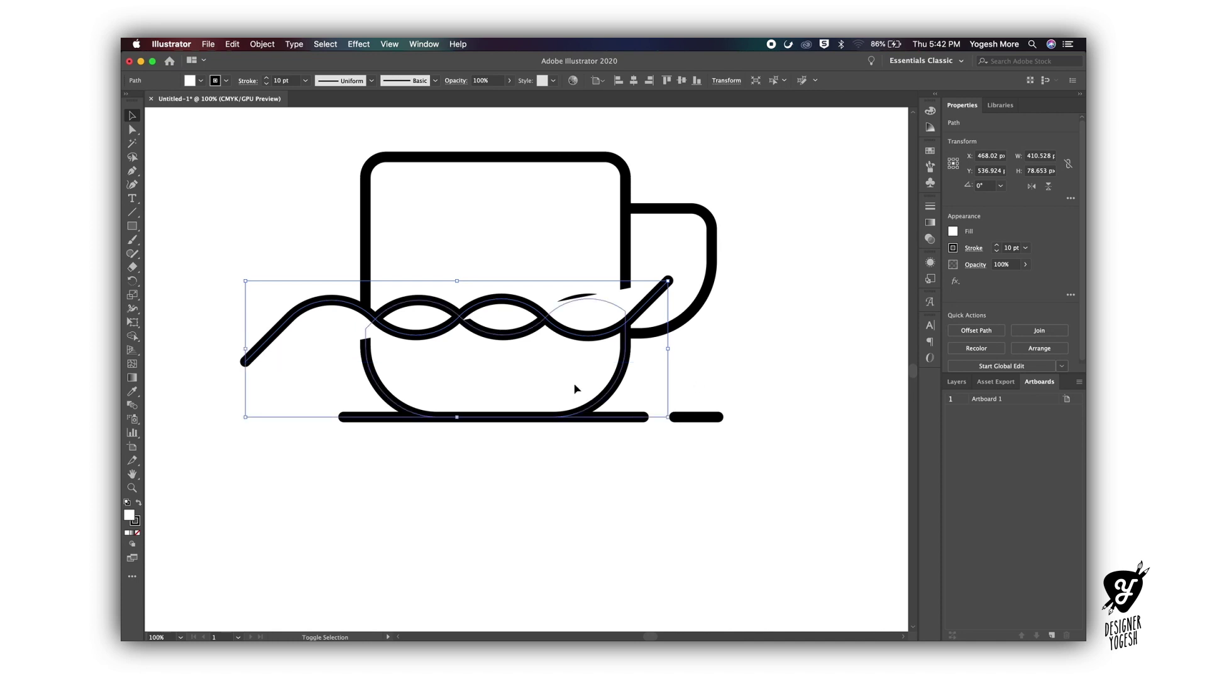
click(133, 337)
key(v)
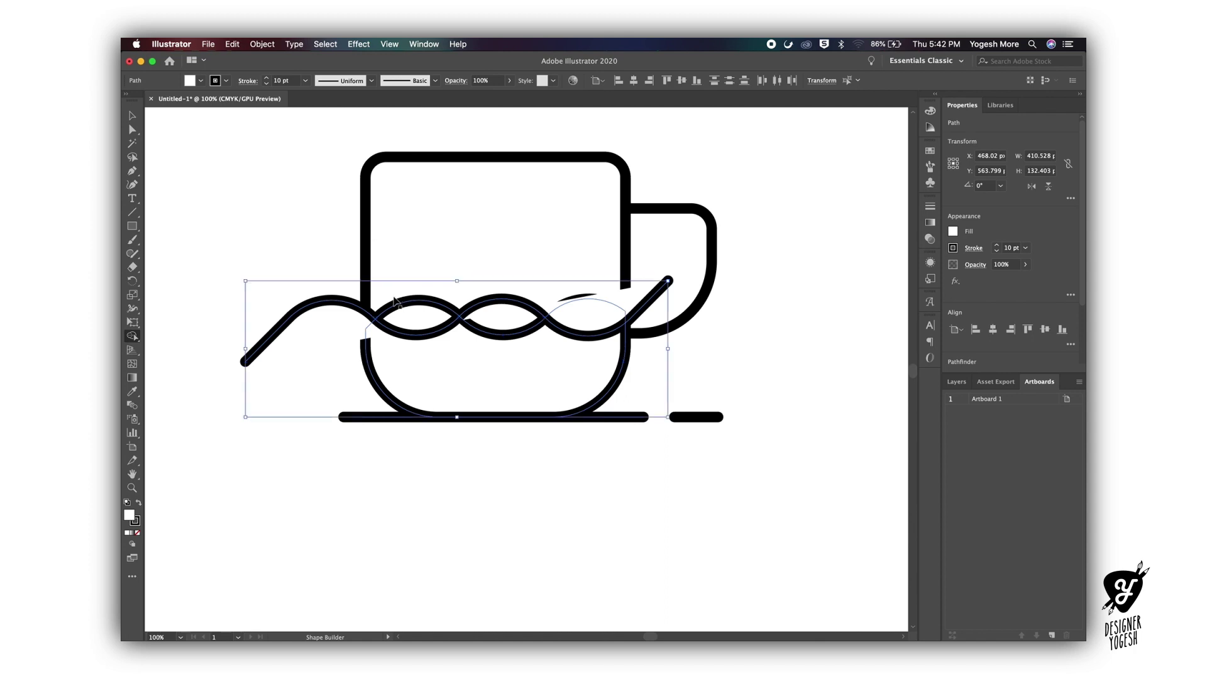
Use Shape Builder on the cup outline and front wave to trim the wave's ends outside both sides of the cup
click(515, 249)
mouse_move(514, 252)
mouse_down()
mouse_move(409, 255)
mouse_move(514, 251)
mouse_up()
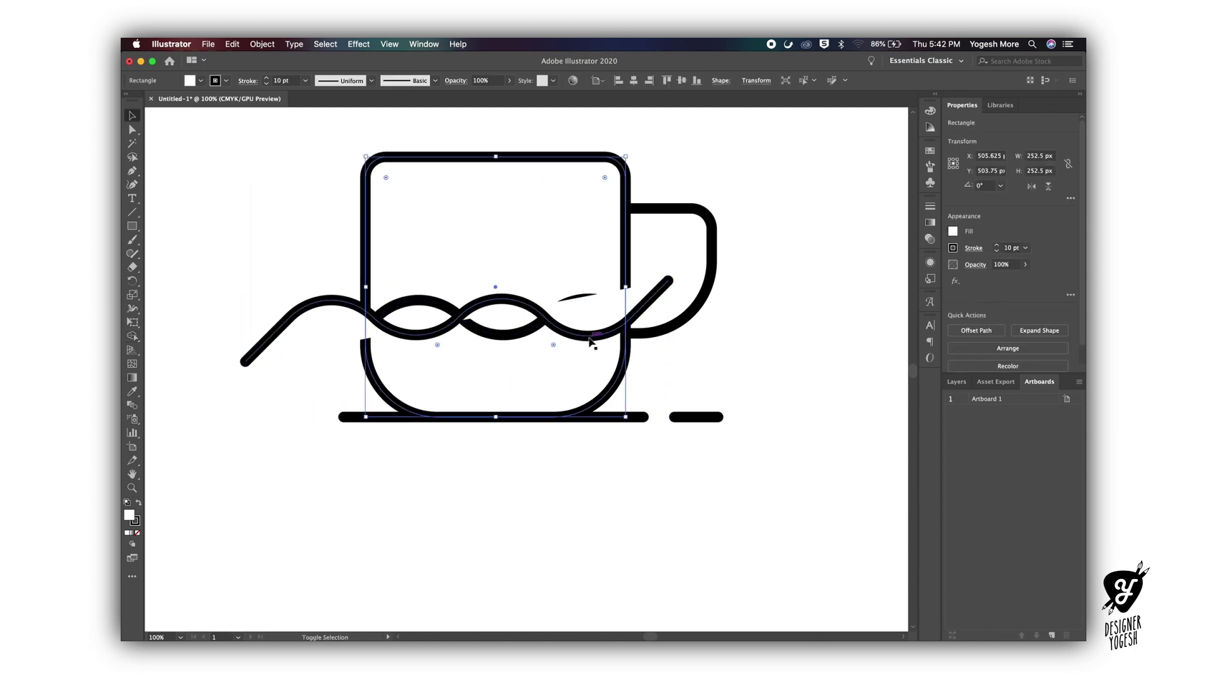
click(589, 338)
click(132, 336)
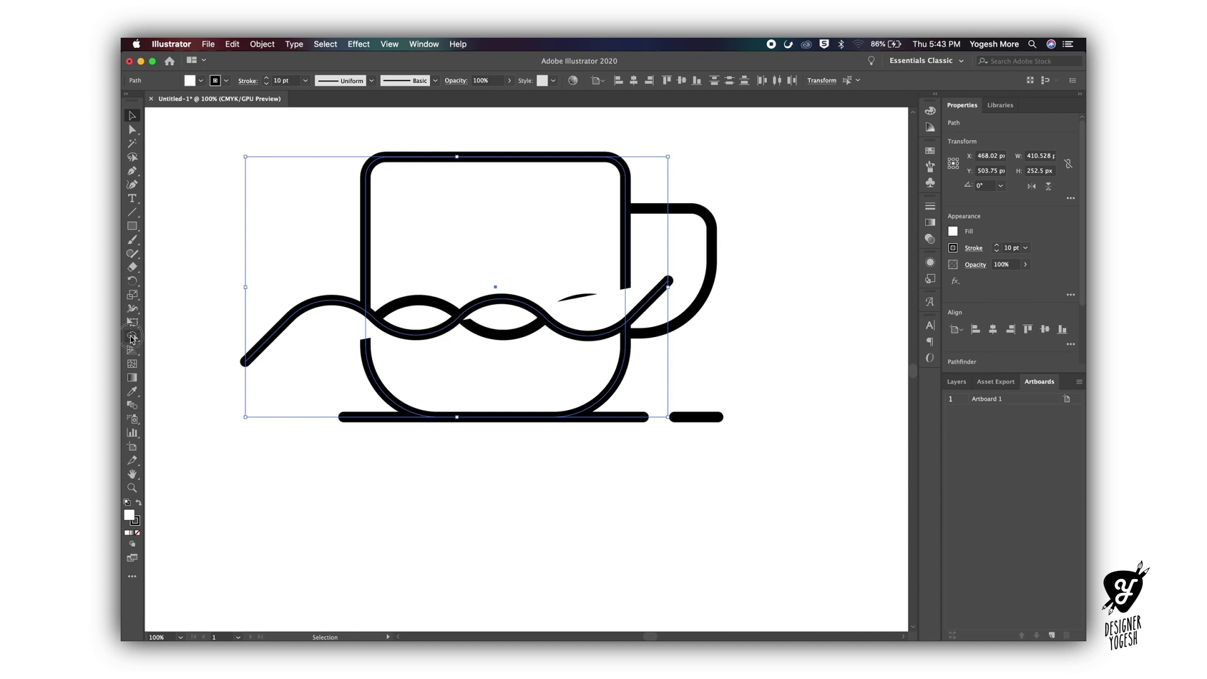
click(480, 237)
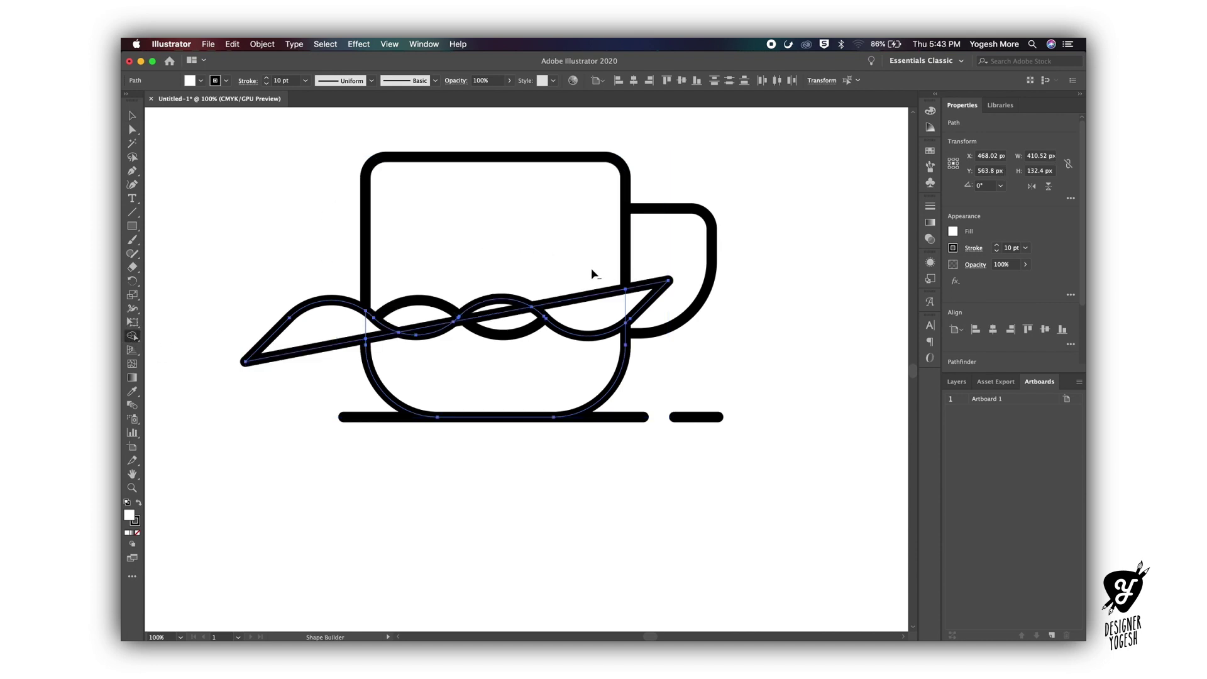
key(super+z)
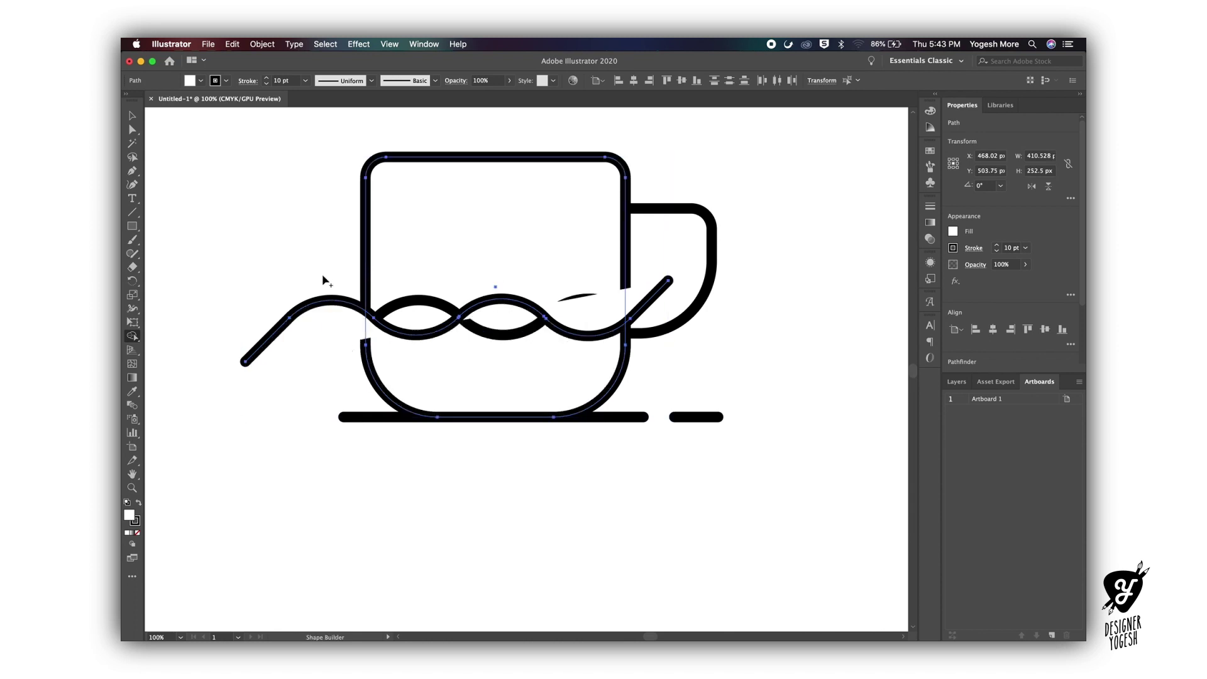
alt+click(323, 342)
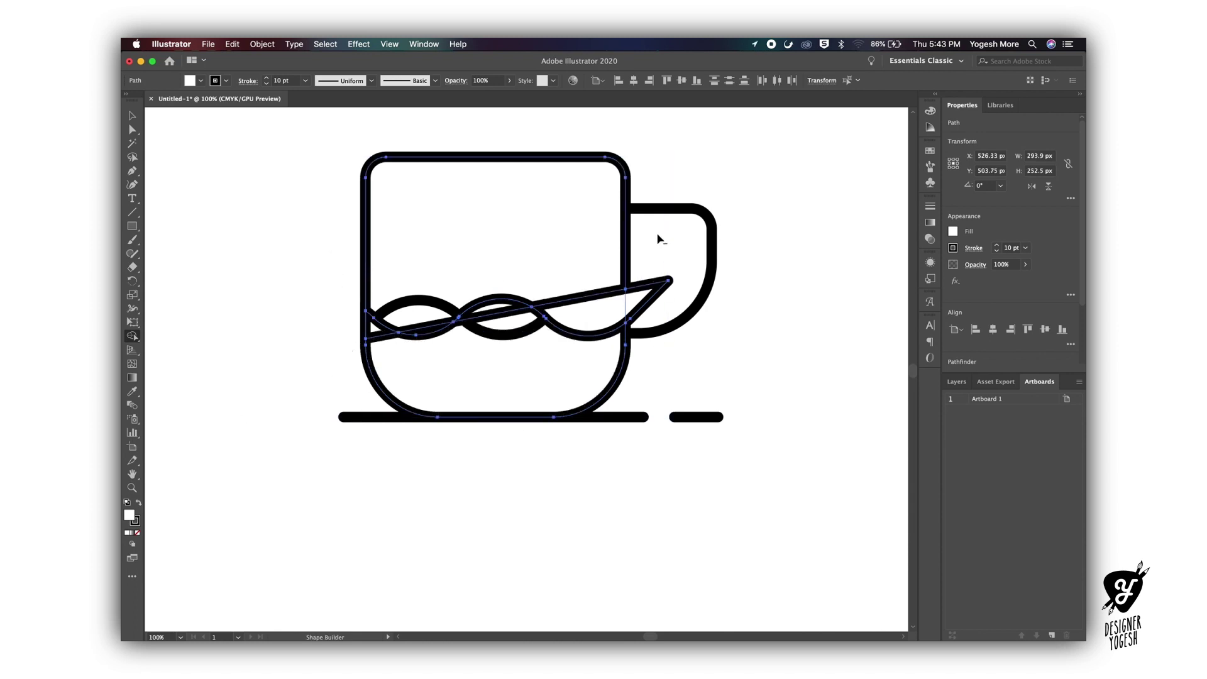
drag(654, 235, 644, 327)
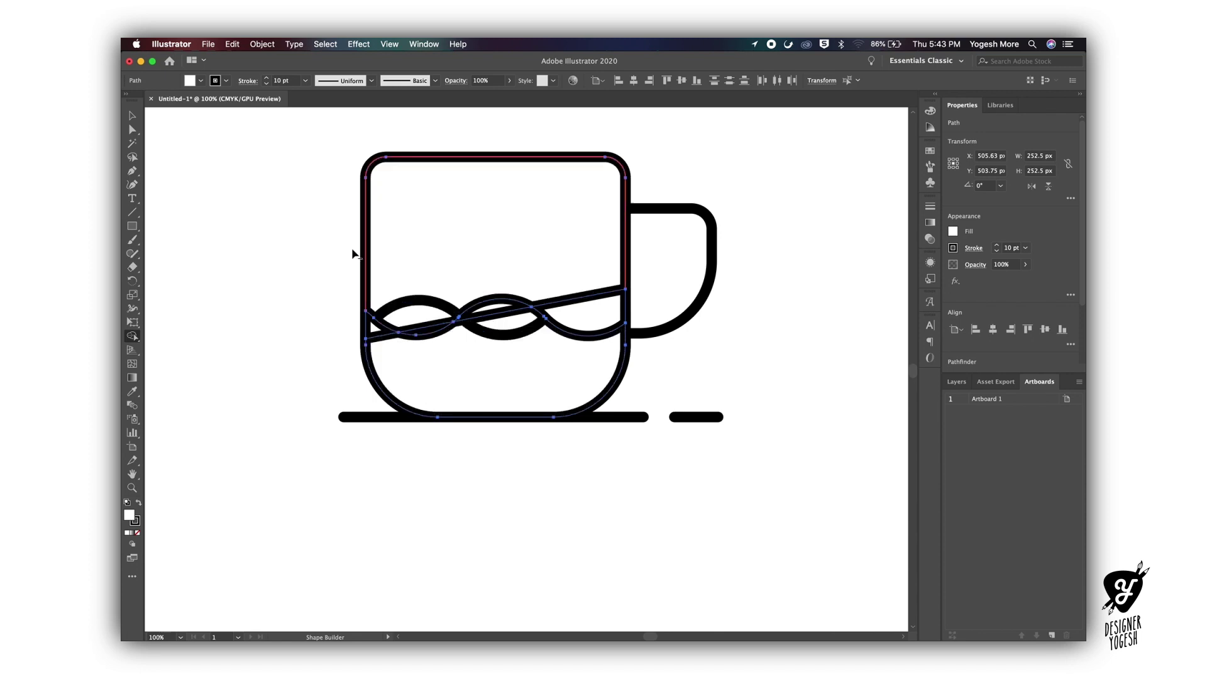
Try to remove the cup area above the front wave with Shape Builder
mouse_move(350, 252)
mouse_down()
mouse_move(374, 295)
mouse_move(371, 326)
mouse_move(434, 300)
mouse_up()
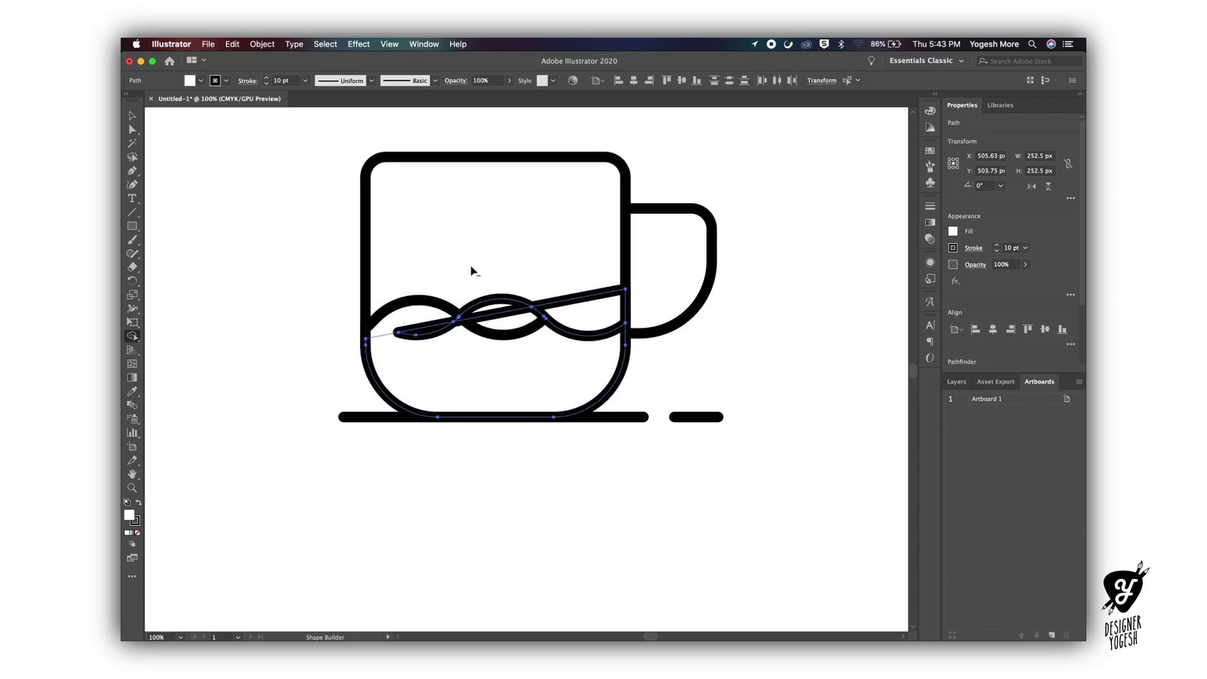
key(super+z)
mouse_move(346, 318)
mouse_down()
mouse_move(368, 326)
mouse_move(363, 315)
mouse_move(380, 307)
mouse_up()
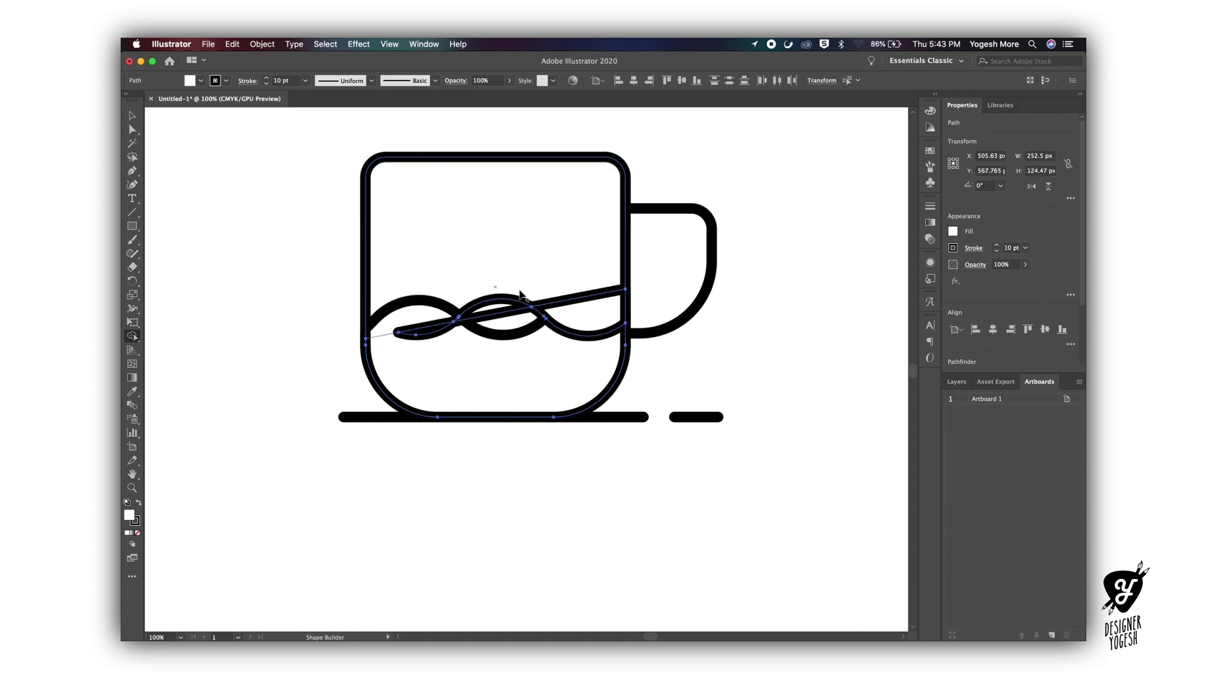
key(super+z)
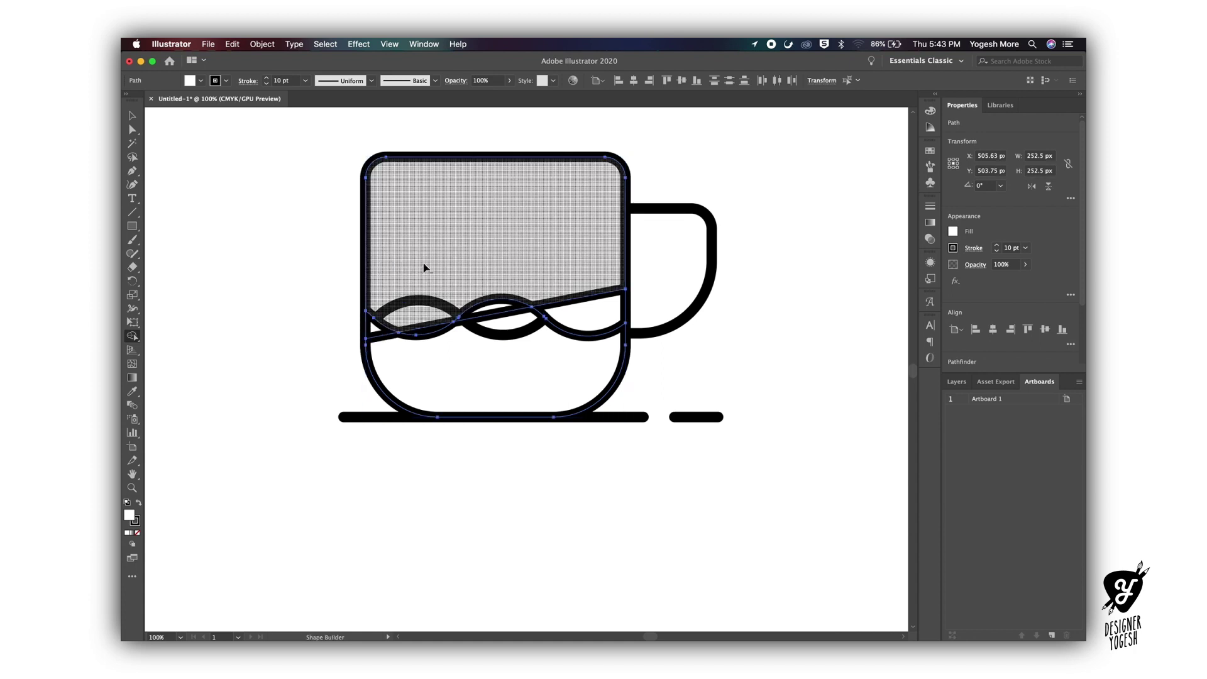
drag(337, 296, 390, 286)
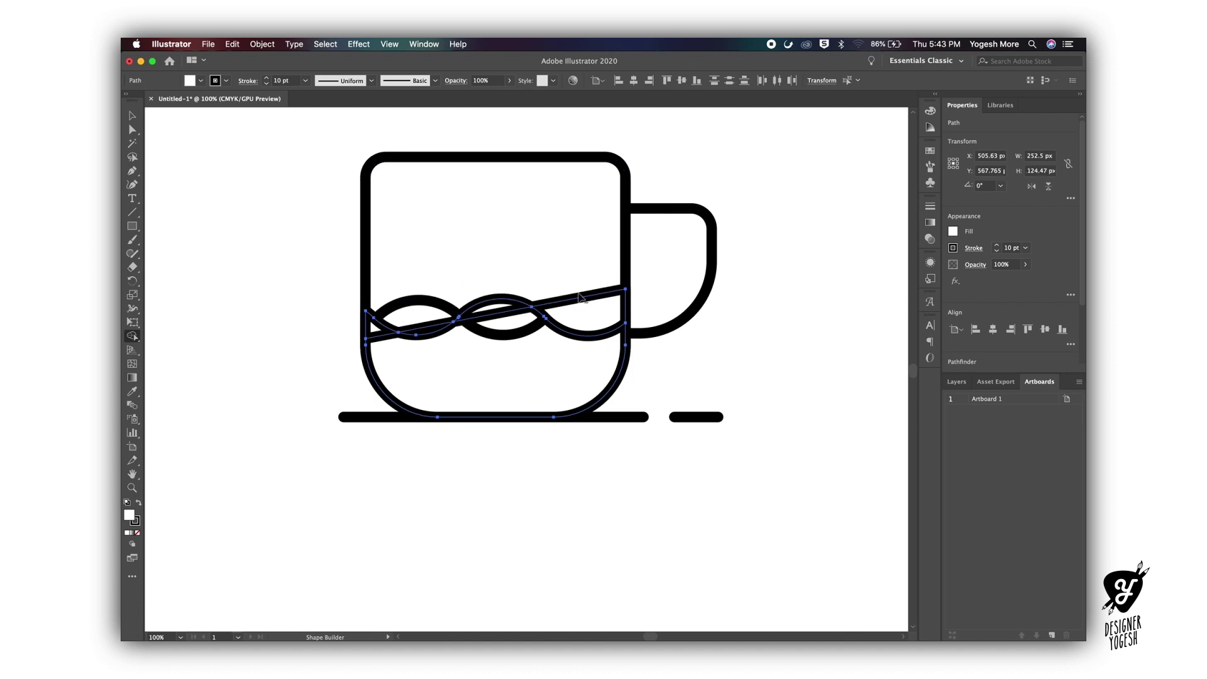
Undo the Shape Builder edits back to the untrimmed front wave extending past both sides of the cup
key(super+z)
key(super+z)
key(super+z)
key(super+z)
key(super+z)
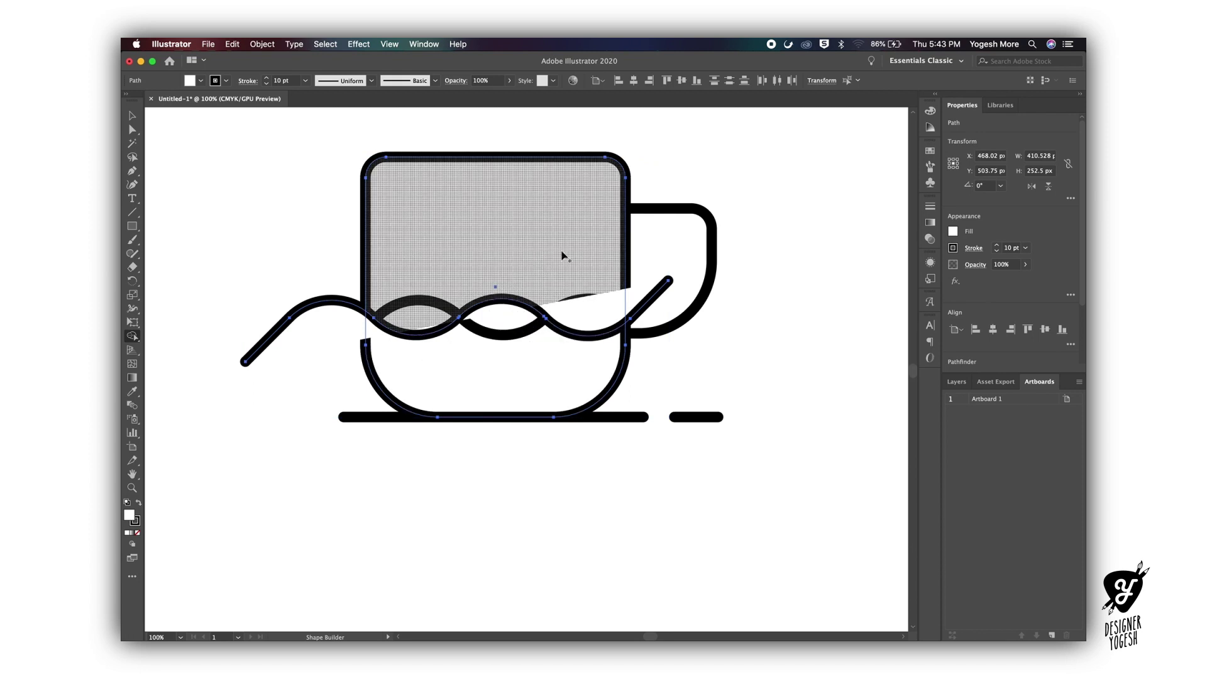
Use Shape Builder to remove the area above the front wave, its ends outside the cup and the leftover slivers, keeping one liquid shape
click(587, 298)
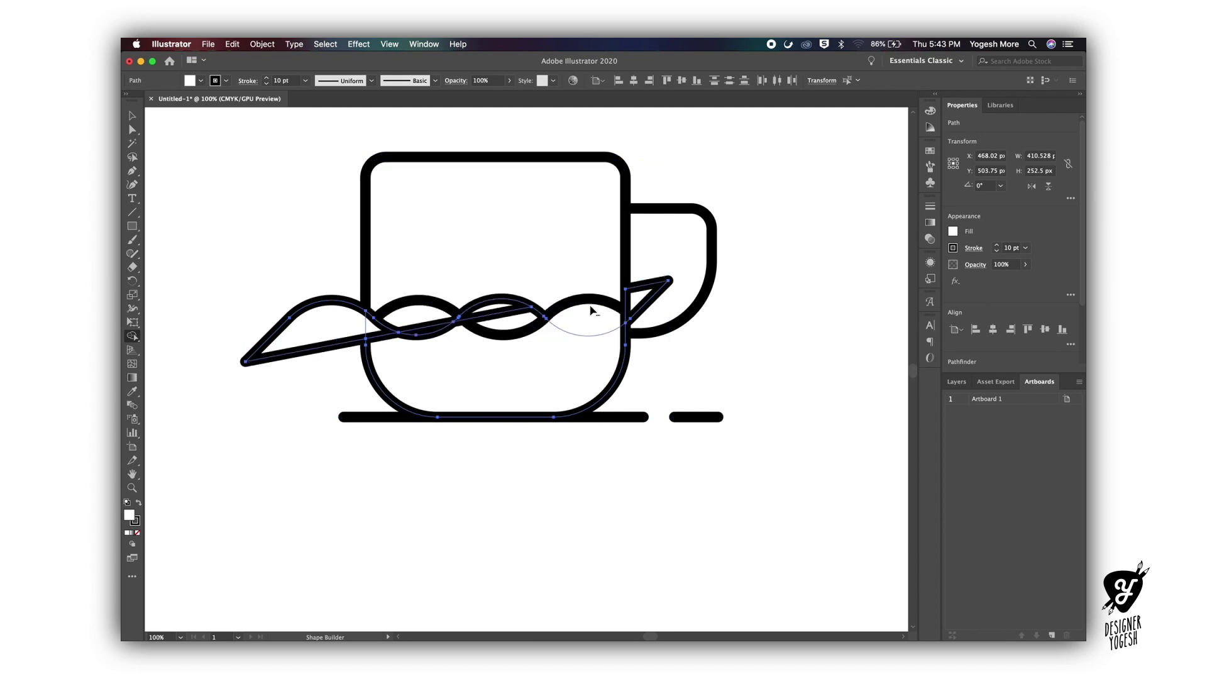
alt+click(425, 329)
key(super+z)
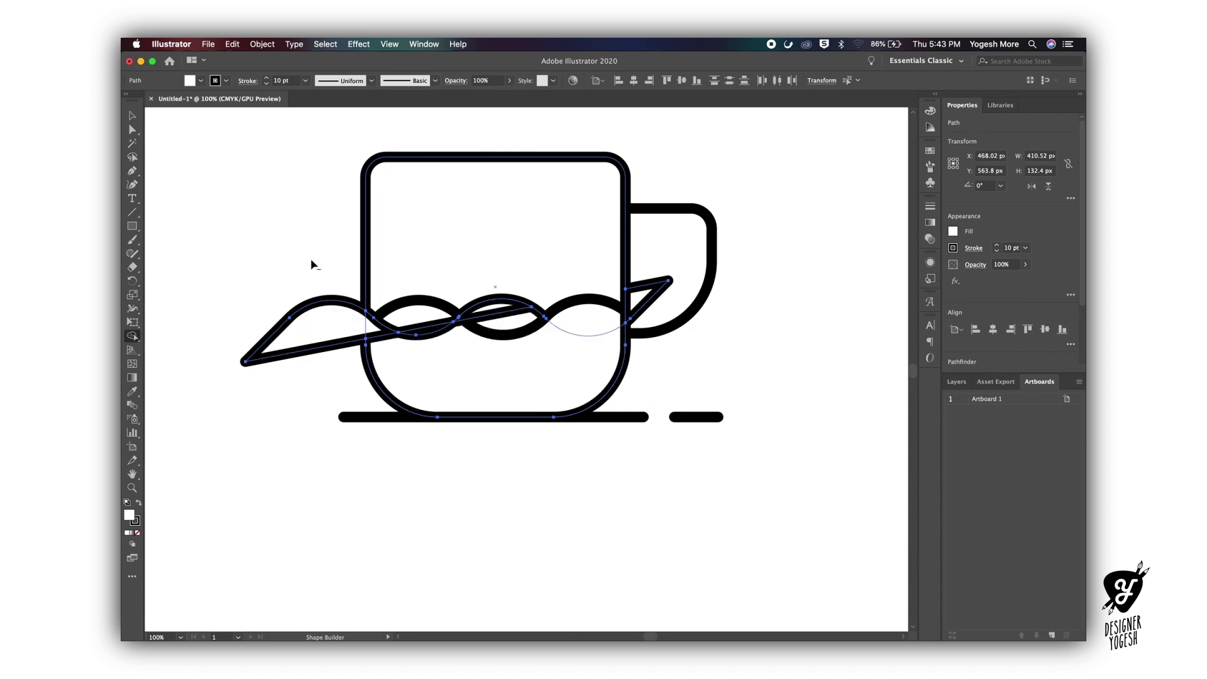
alt+click(320, 330)
mouse_move(376, 329)
mouse_down()
mouse_move(427, 373)
mouse_move(473, 372)
mouse_move(496, 311)
mouse_move(529, 335)
mouse_move(615, 337)
mouse_up()
alt+click(647, 294)
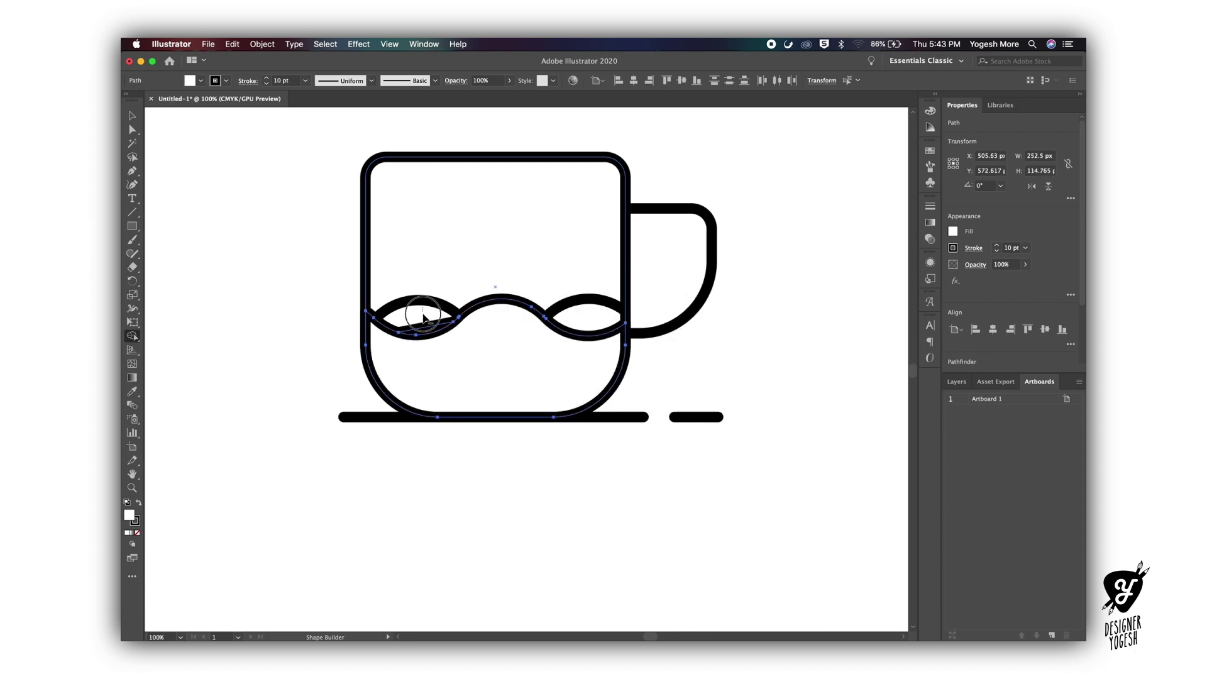
key(v)
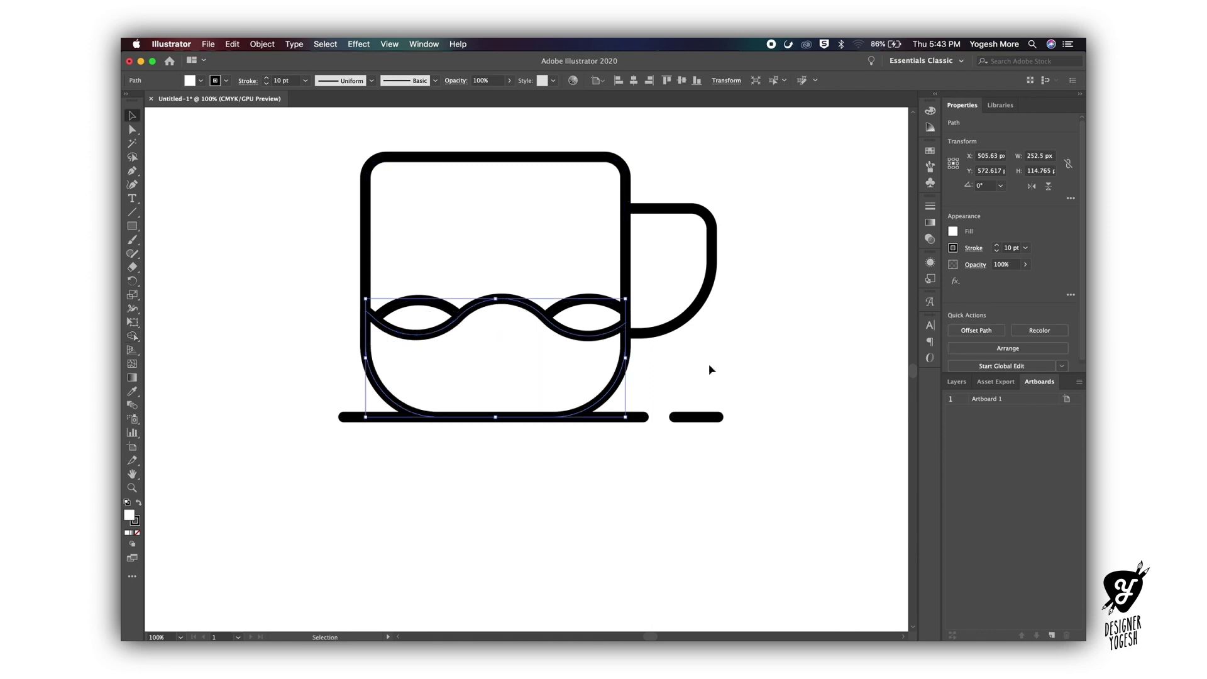
click(712, 367)
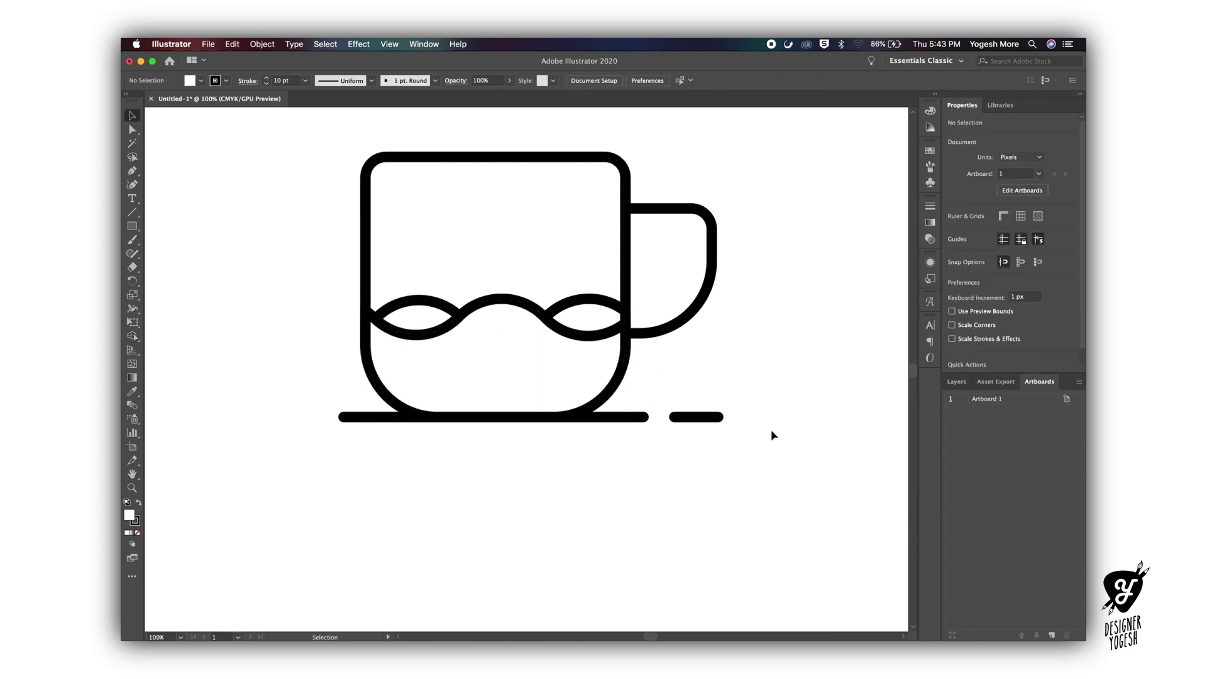
Draw a 48 px square on the empty canvas beside the cup and duplicate it downward twice into an evenly spaced column
key(super+minus)
key(super+minus)
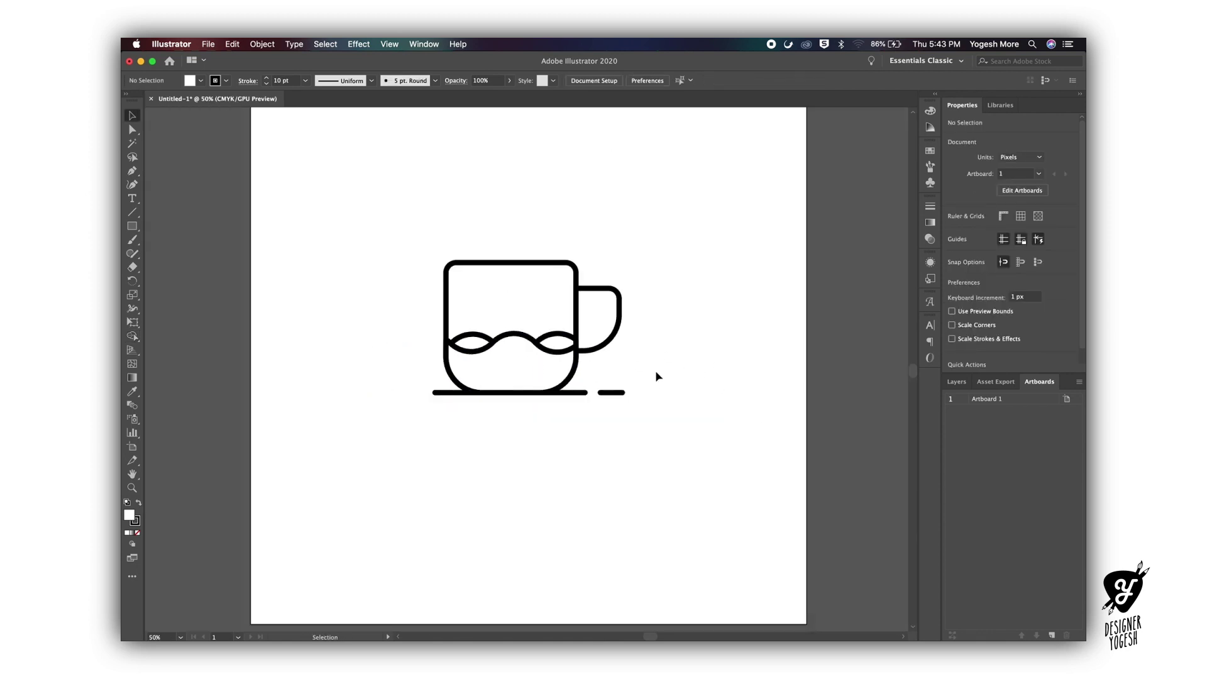
click(655, 375)
click(132, 226)
mouse_move(282, 255)
mouse_down()
mouse_move(297, 269)
mouse_move(282, 295)
mouse_up()
key(v)
click(321, 287)
key(super+d)
click(323, 348)
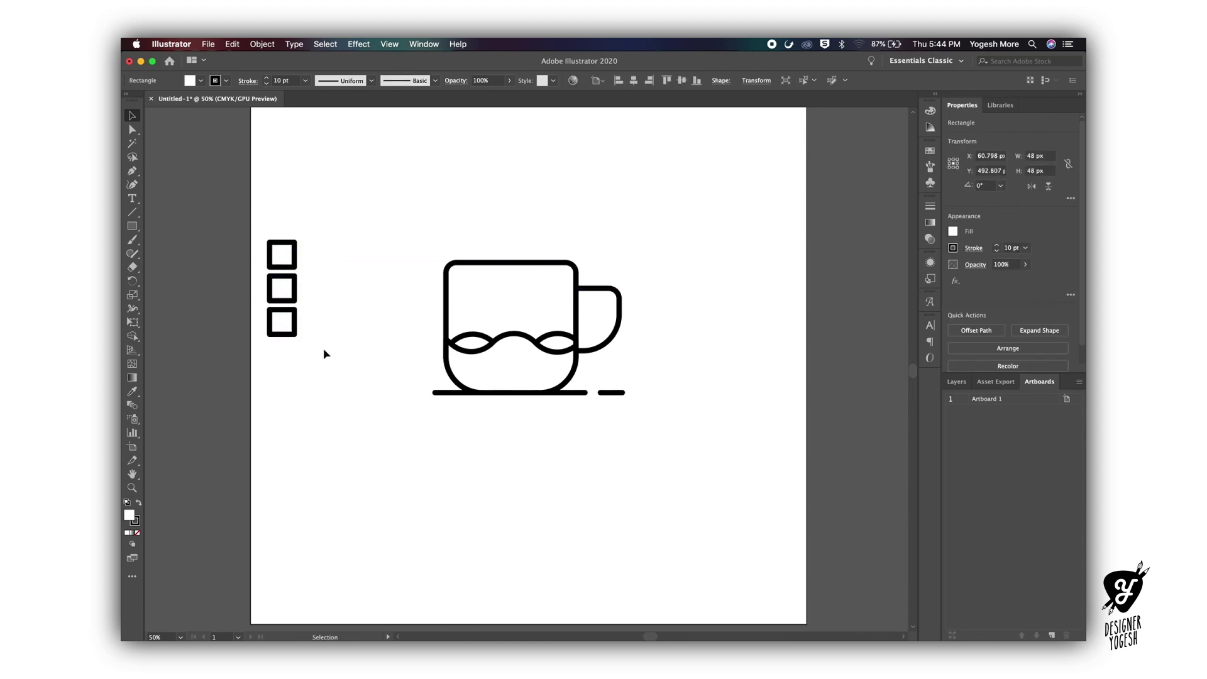
Fill the lowest of the three squares with light brown #a87331
click(279, 319)
double_click(129, 517)
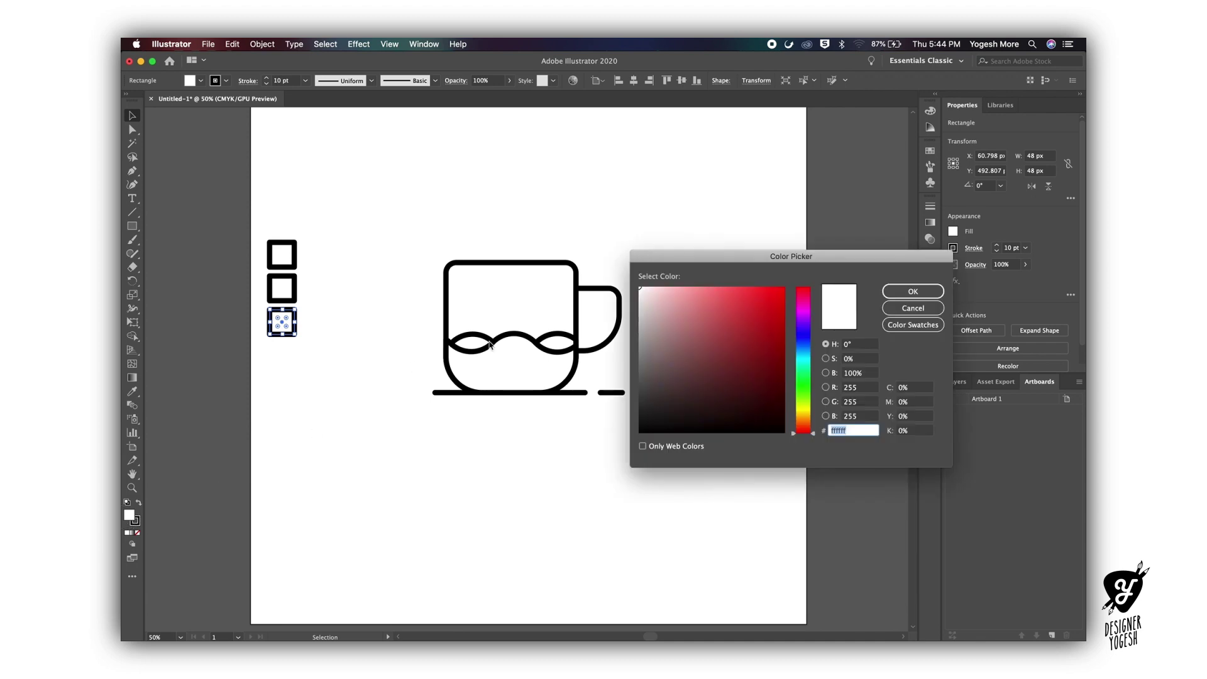
click(697, 375)
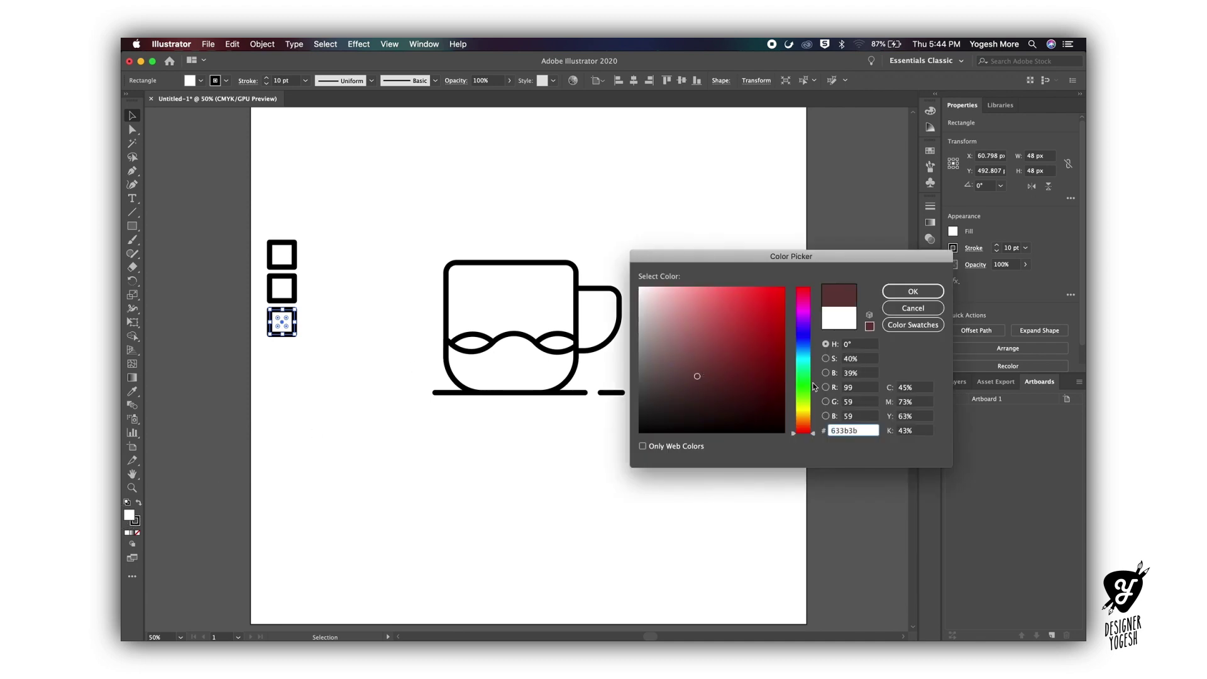
click(738, 389)
click(801, 420)
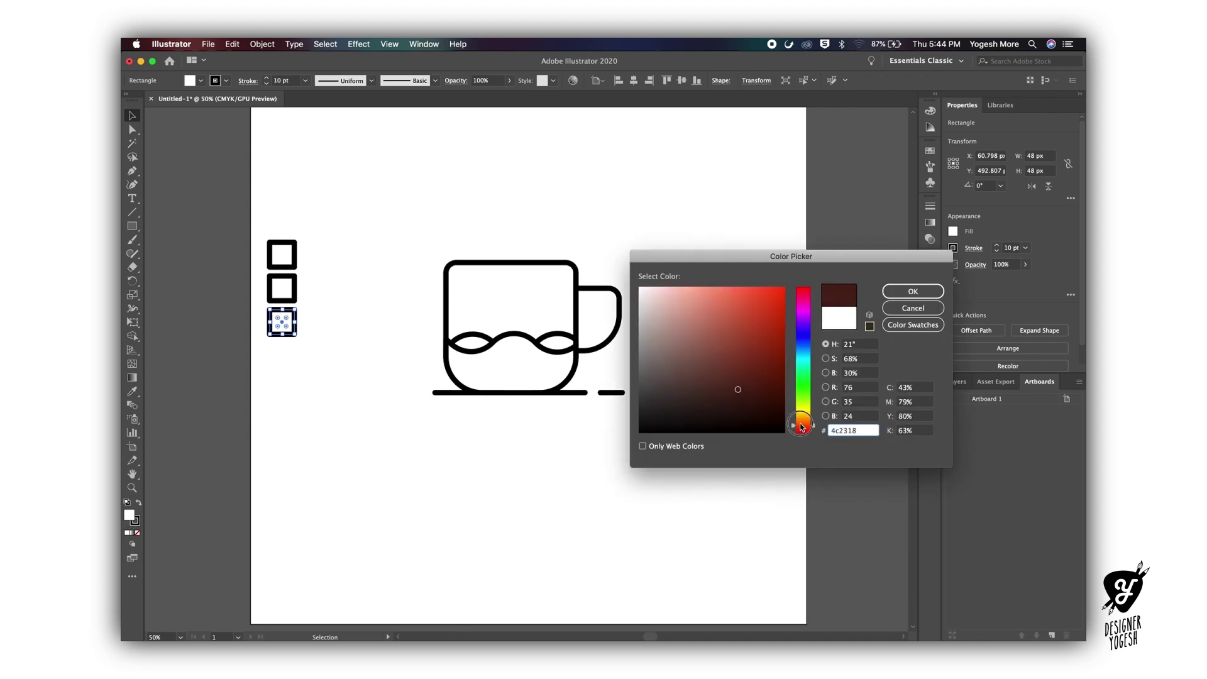
click(732, 376)
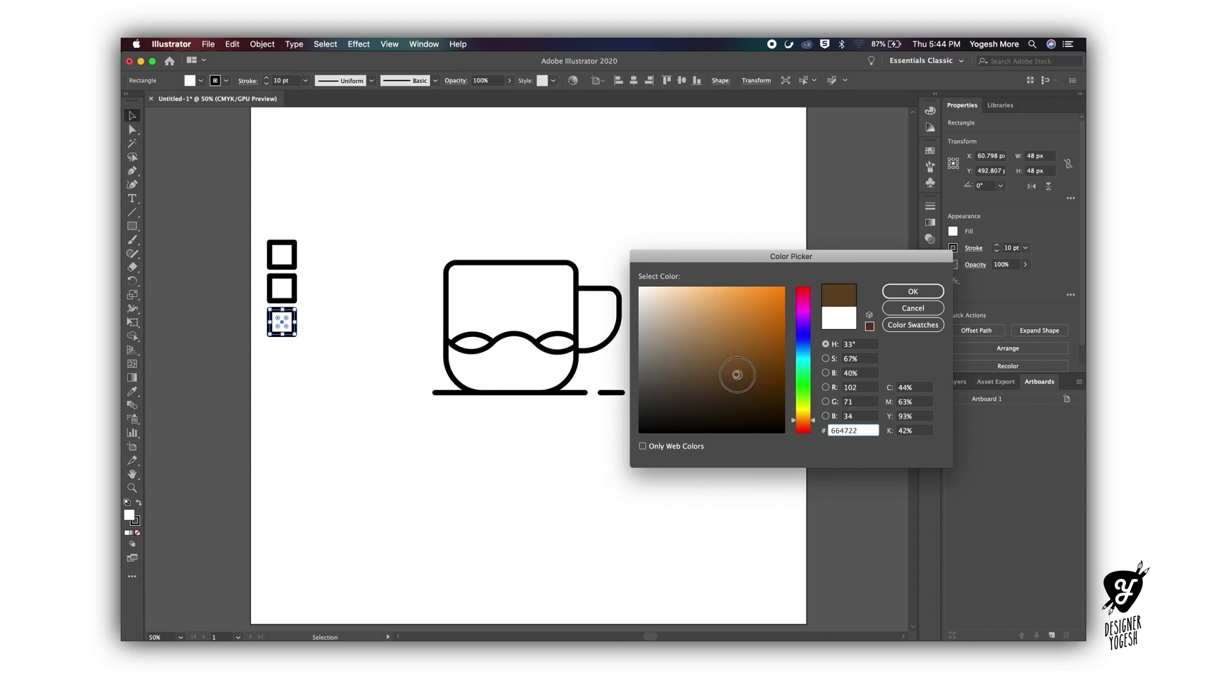
drag(732, 376, 732, 346)
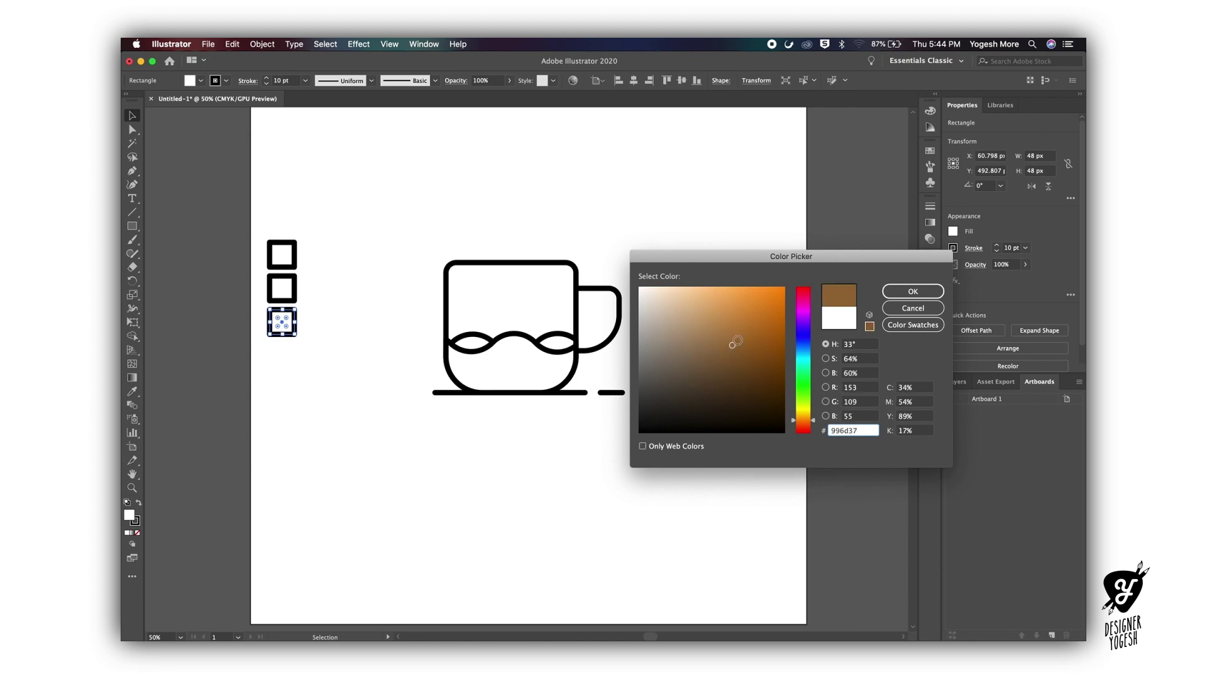
click(913, 291)
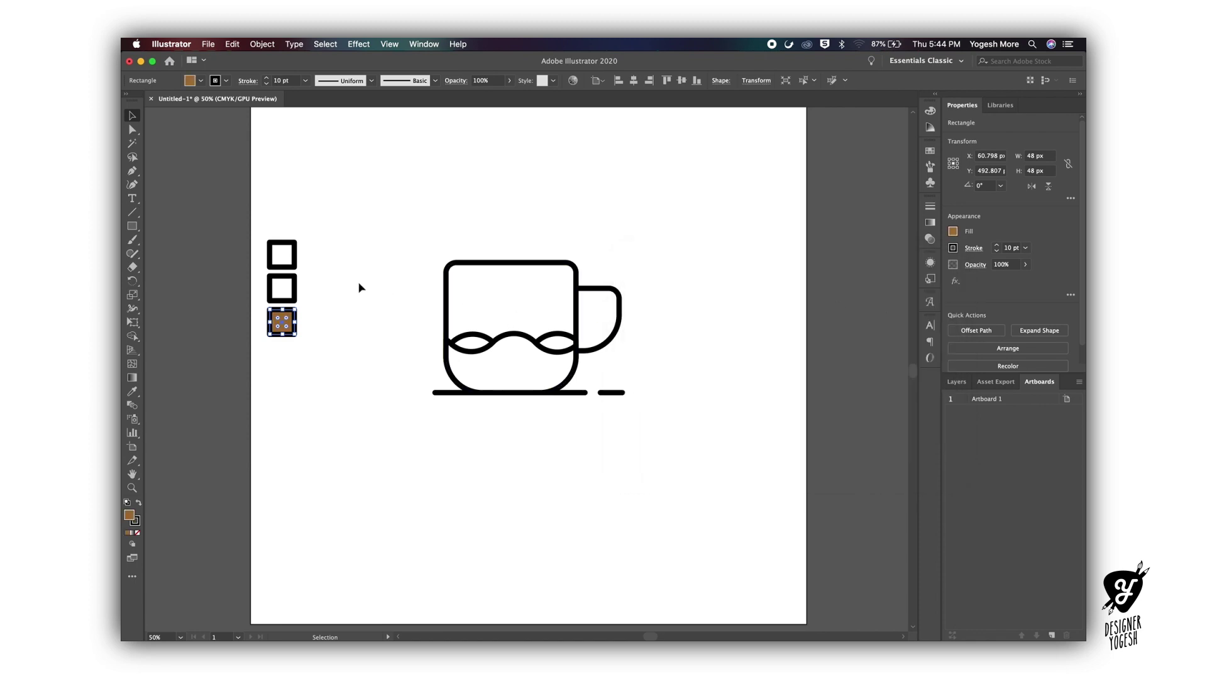
Copy the light brown to the middle square with the Eyedropper and darken its fill to a deep brown
click(282, 287)
key(i)
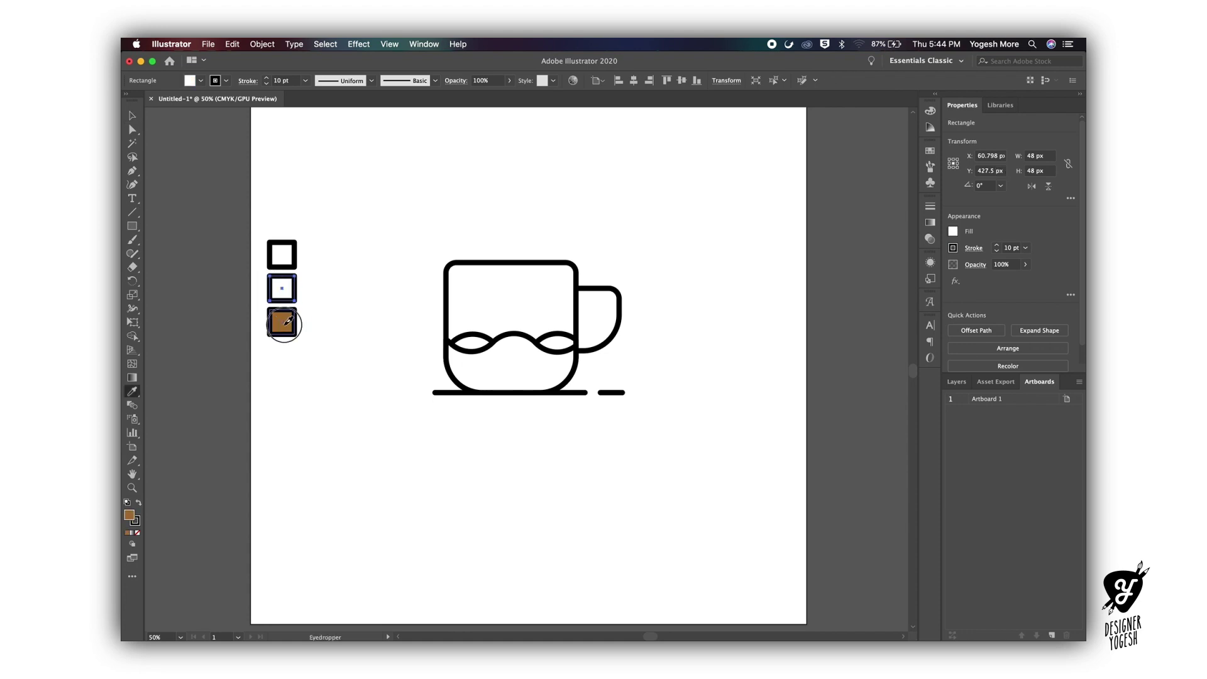
click(290, 325)
double_click(130, 515)
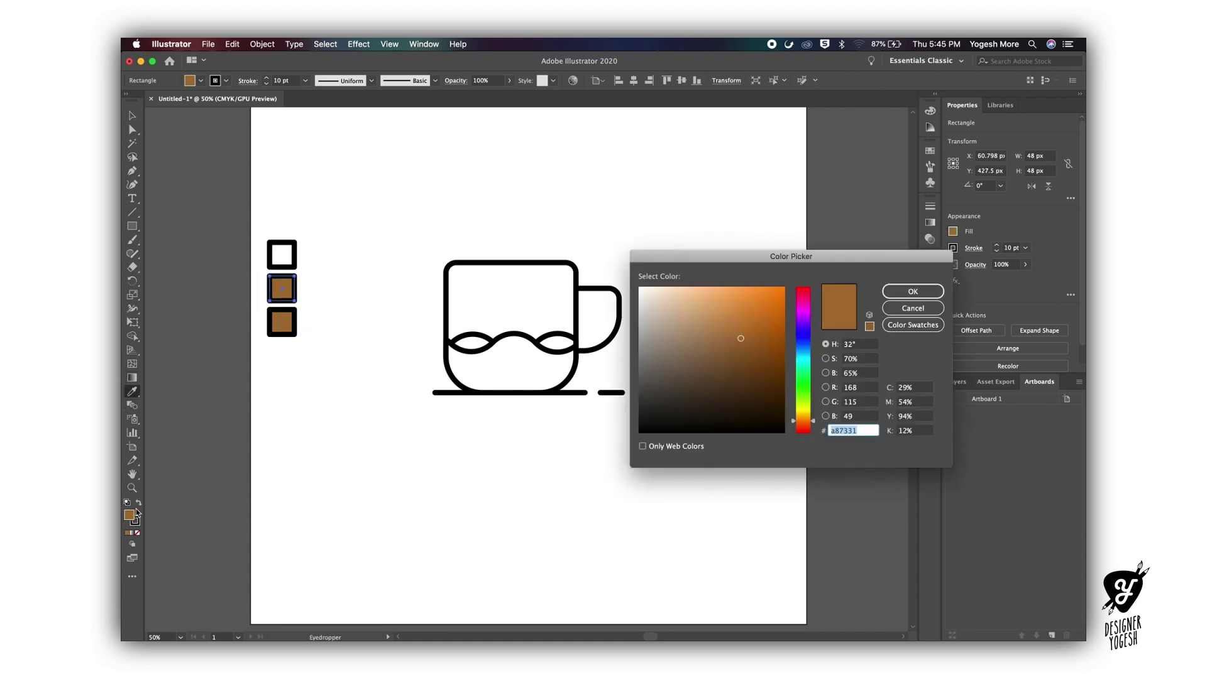
drag(740, 340, 751, 372)
click(914, 291)
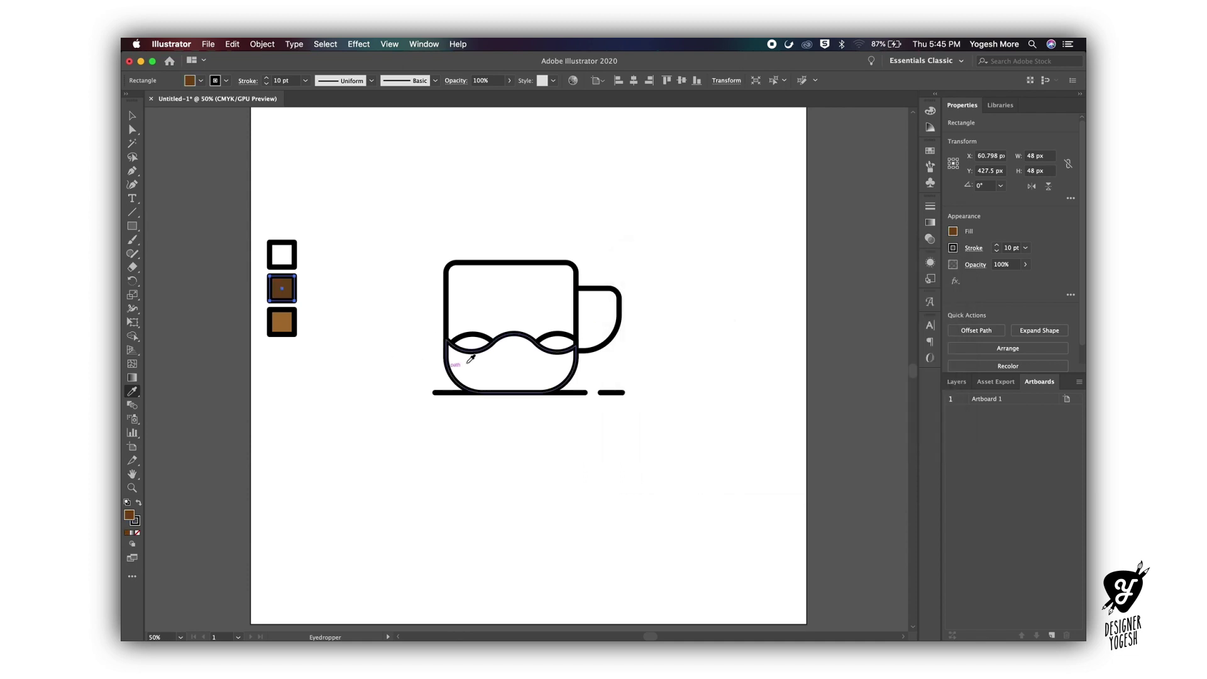
Apply the middle square's dark brown to the rear wave shapes inside the cup with the Eyedropper
alt+click(557, 334)
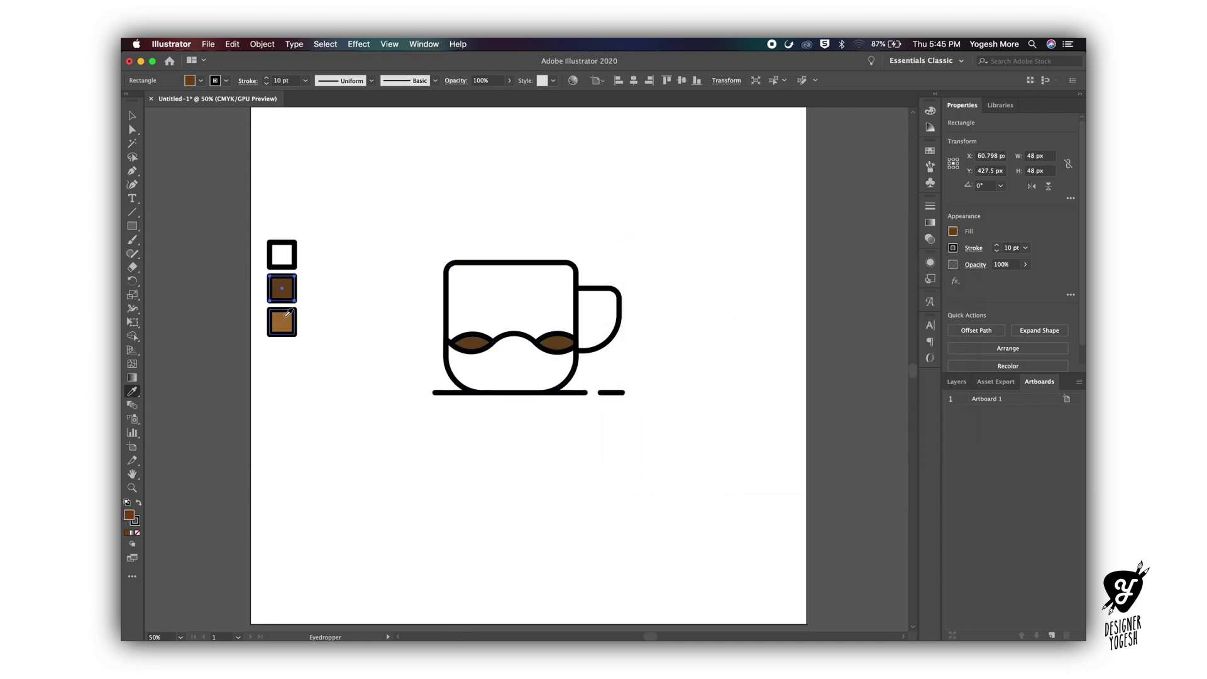
key(v)
click(326, 359)
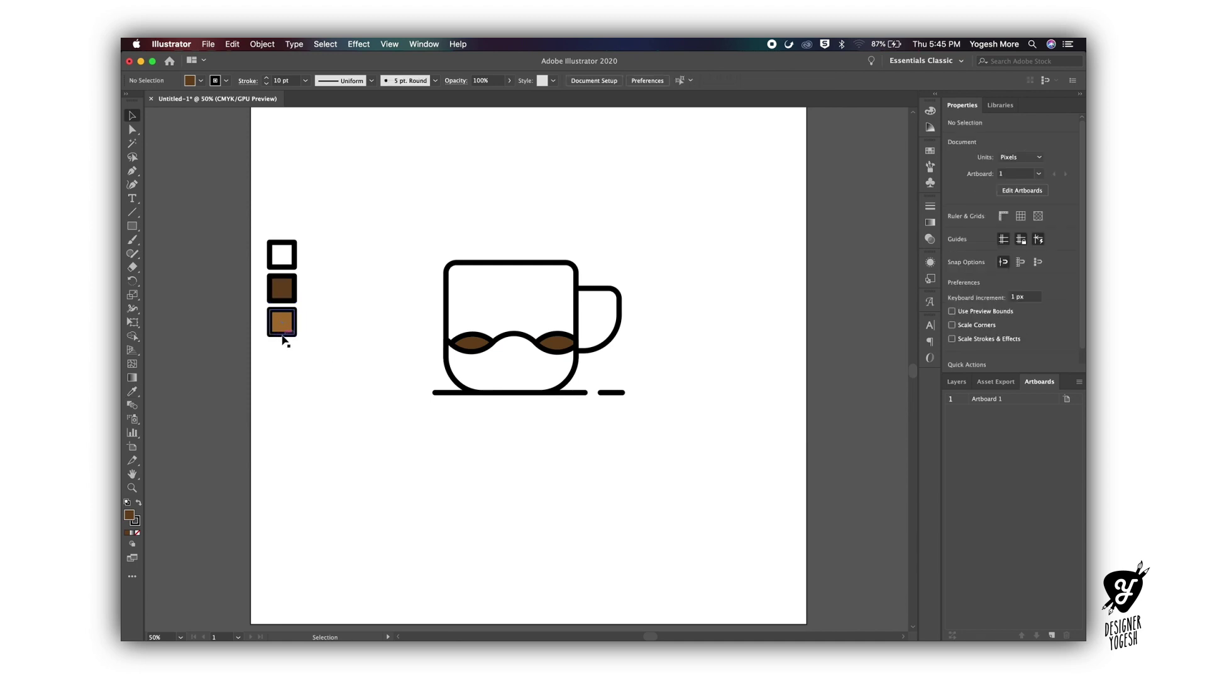
Sample the lowest square's light brown with the Eyedropper and apply it to the front liquid shape
key(i)
click(273, 323)
alt+click(491, 357)
key(v)
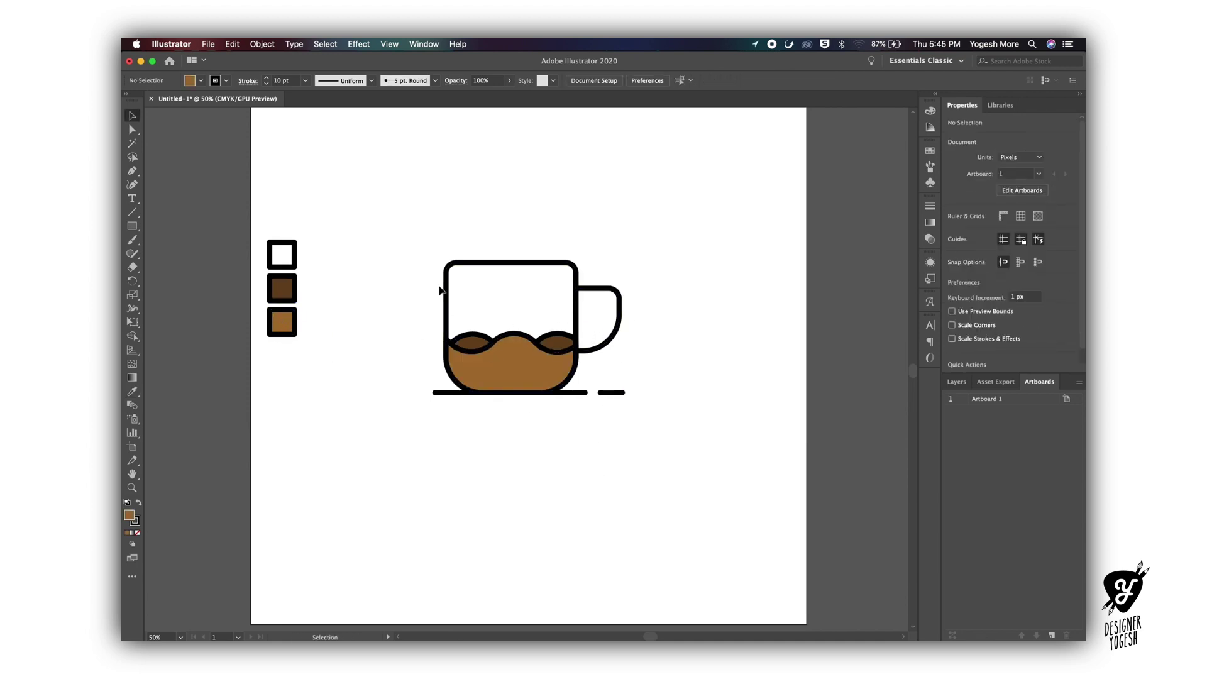
Delete all three colour swatch squares beside the cup
click(473, 289)
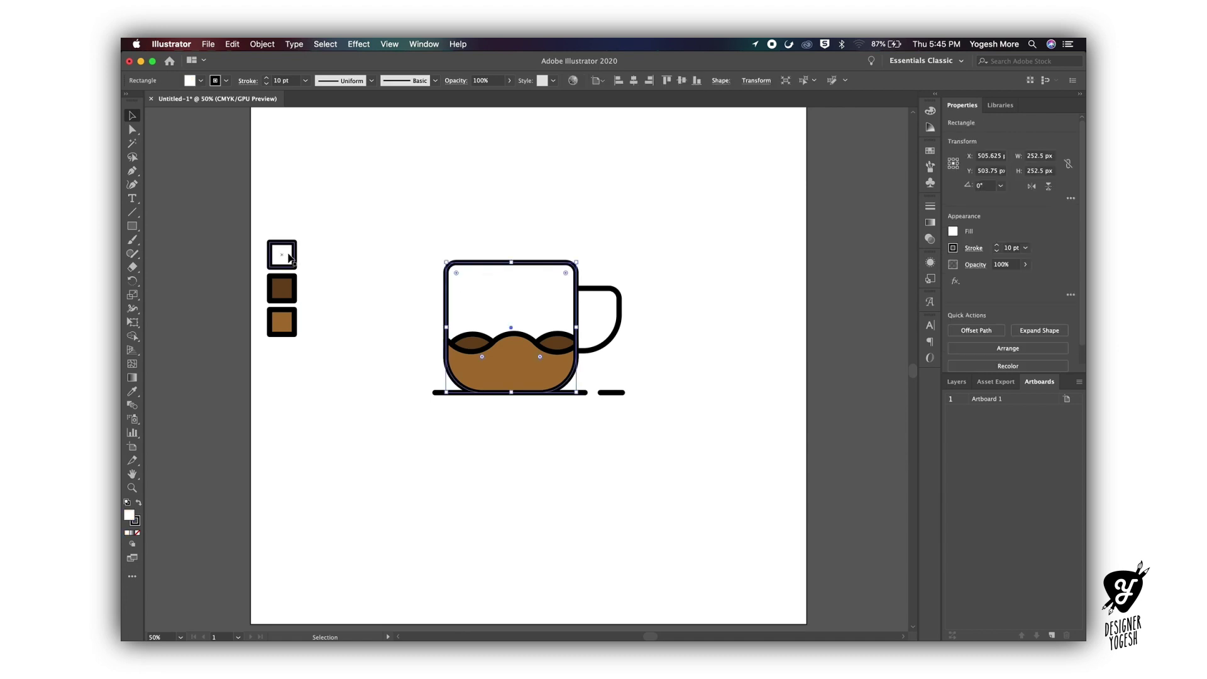
click(786, 313)
drag(368, 216, 264, 262)
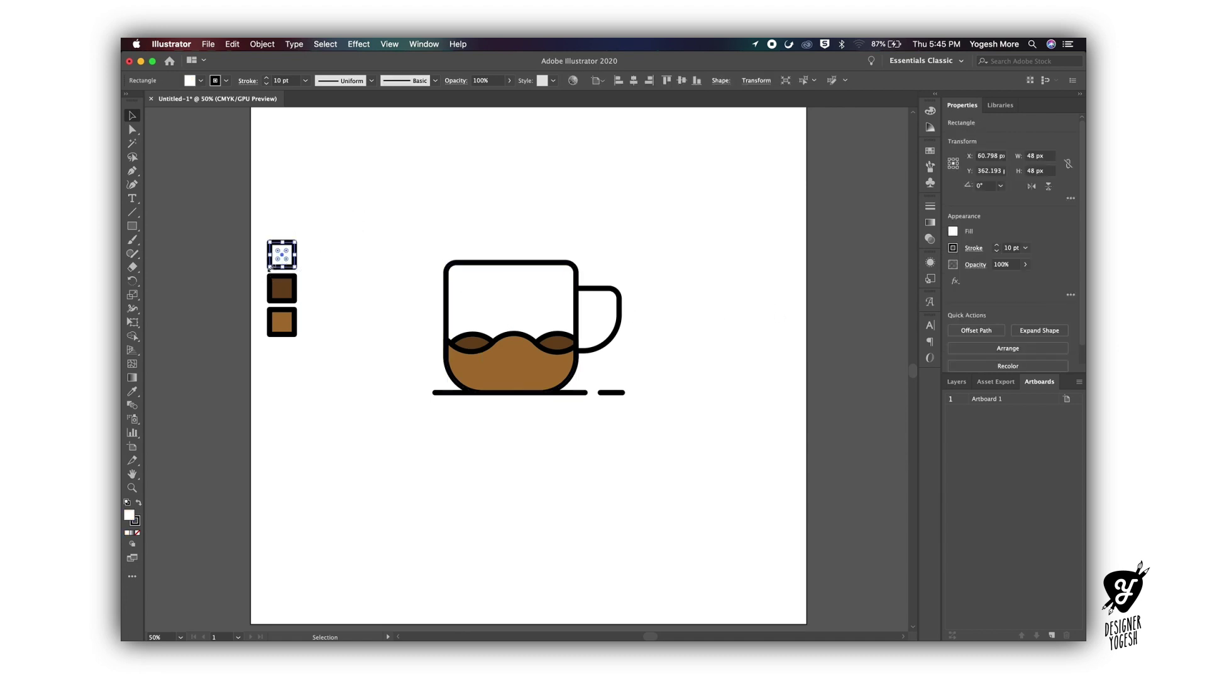
key(Delete)
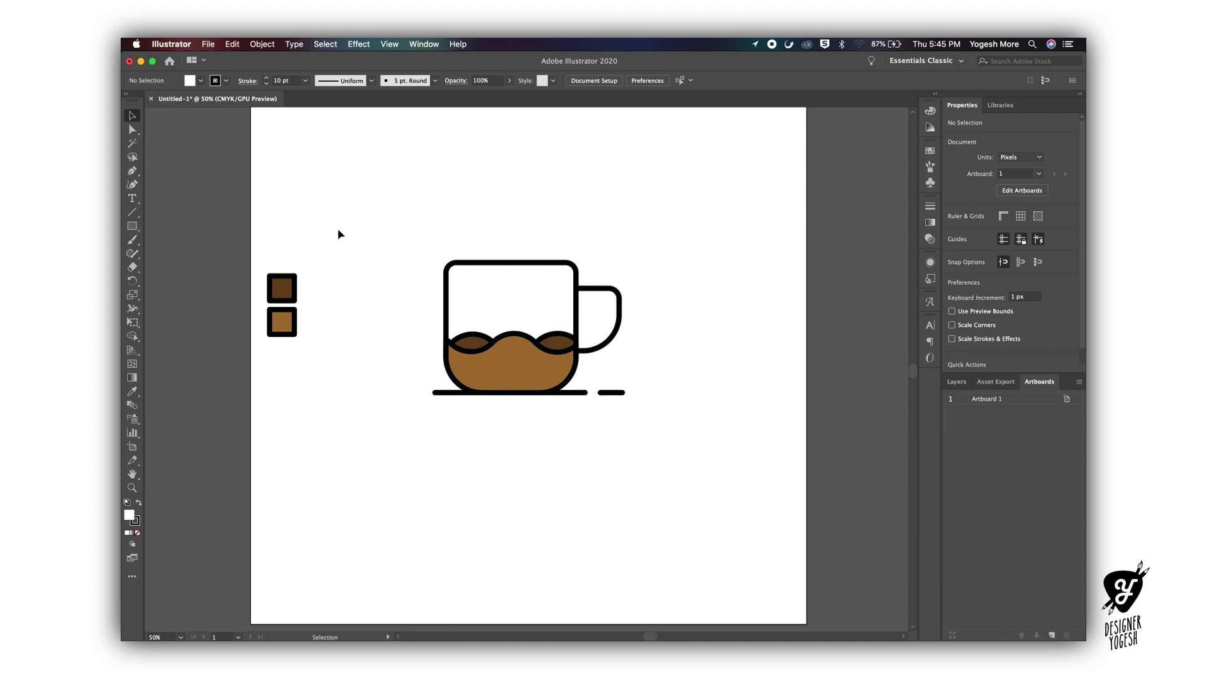
drag(337, 235, 228, 356)
key(Delete)
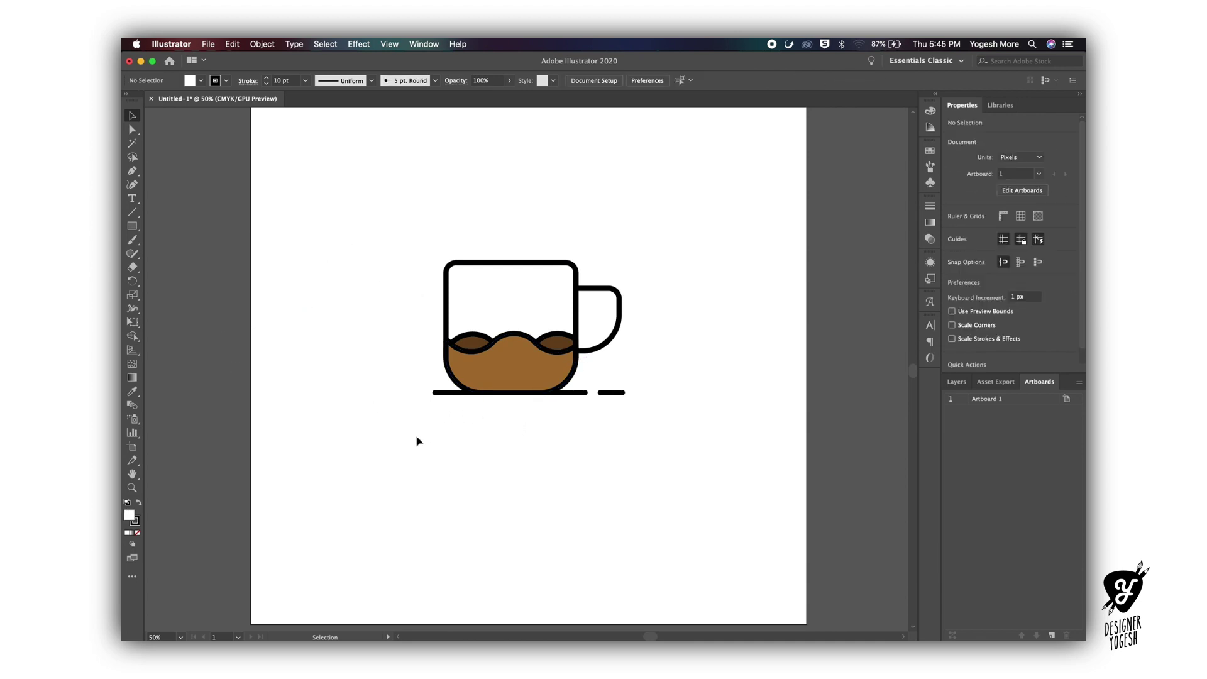
key(p)
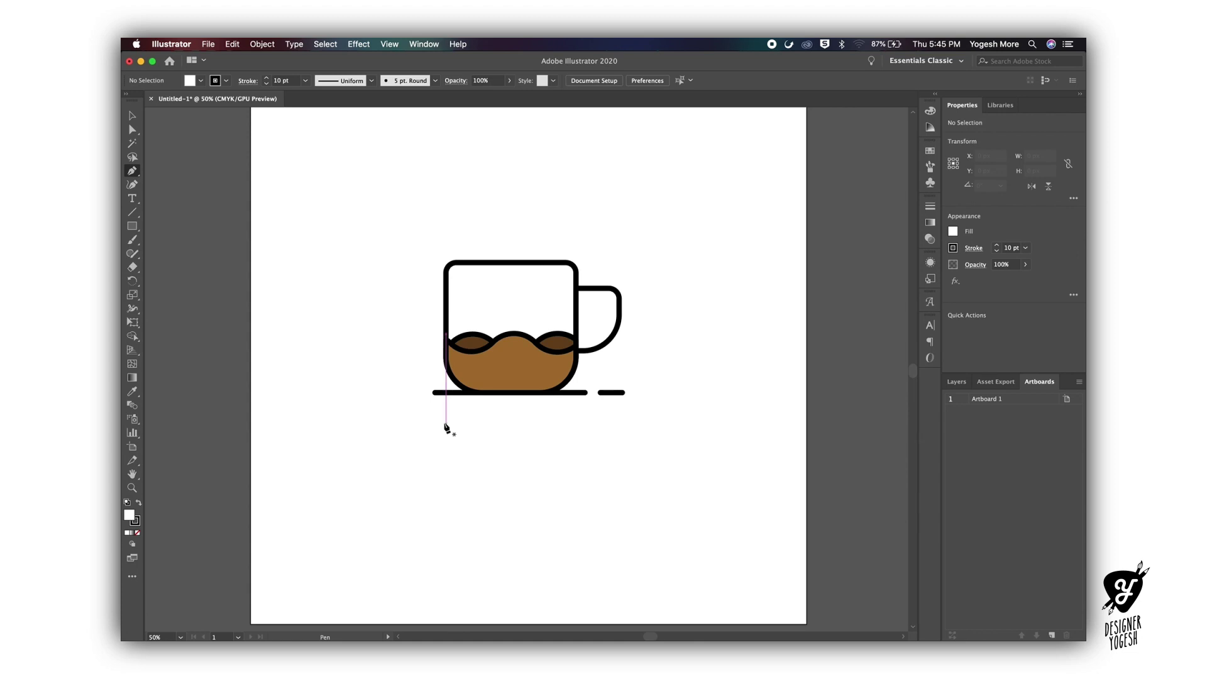
click(133, 114)
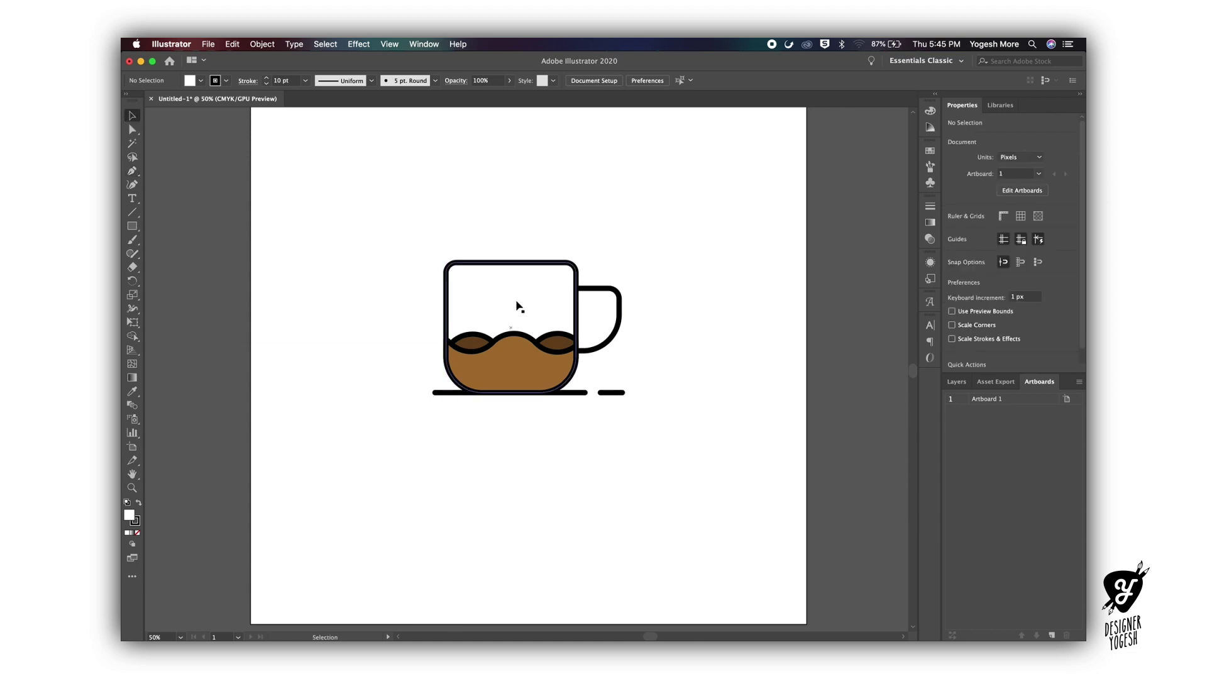
Draw a 1080 x 1080 px rectangle covering the whole artboard and send it behind the cup artwork
key(super+minus)
key(m)
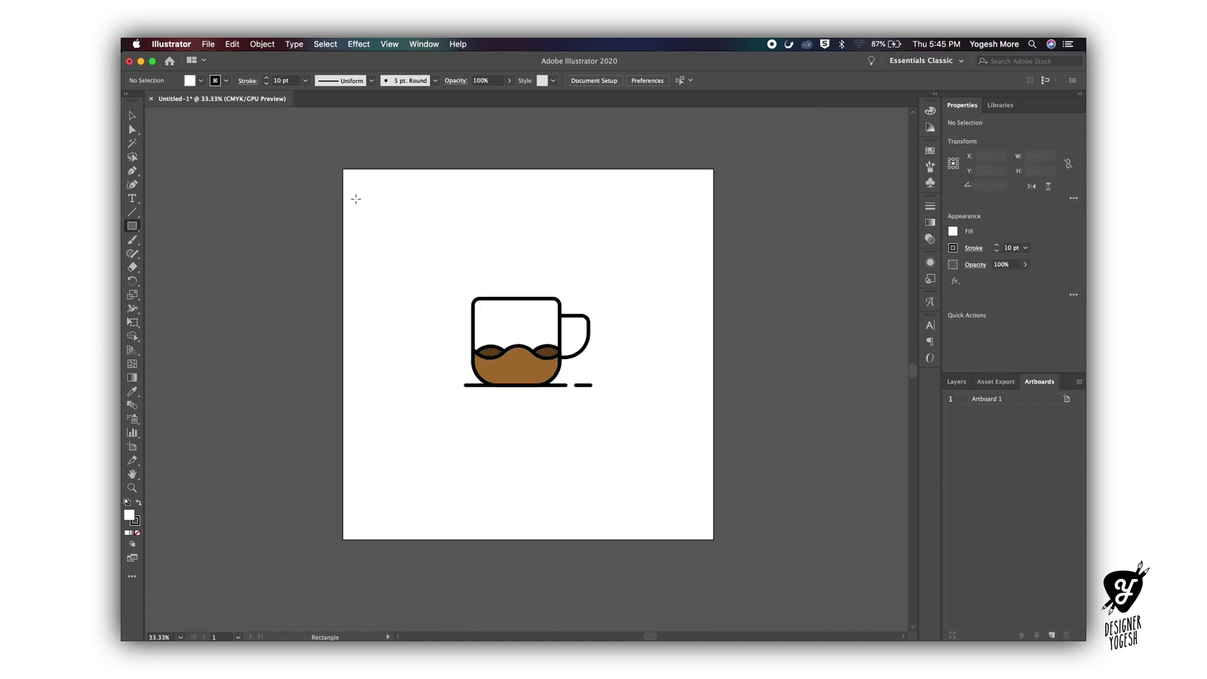
drag(343, 169, 713, 539)
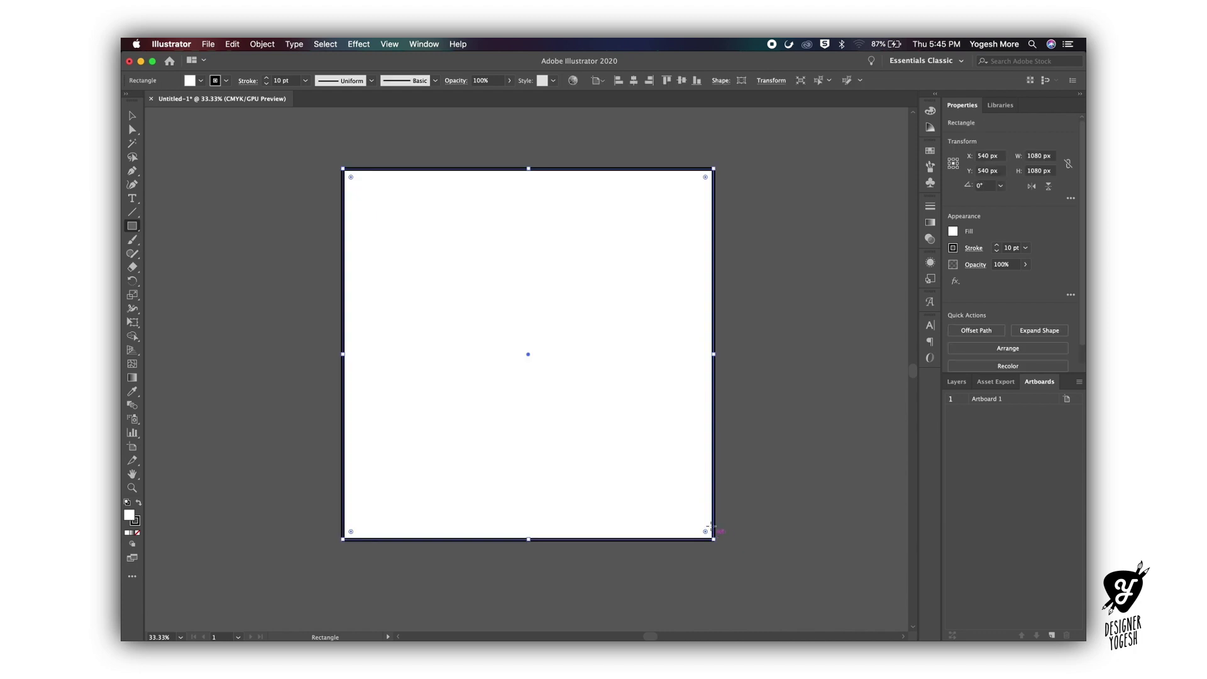
key(v)
key(super+shift+bracketleft)
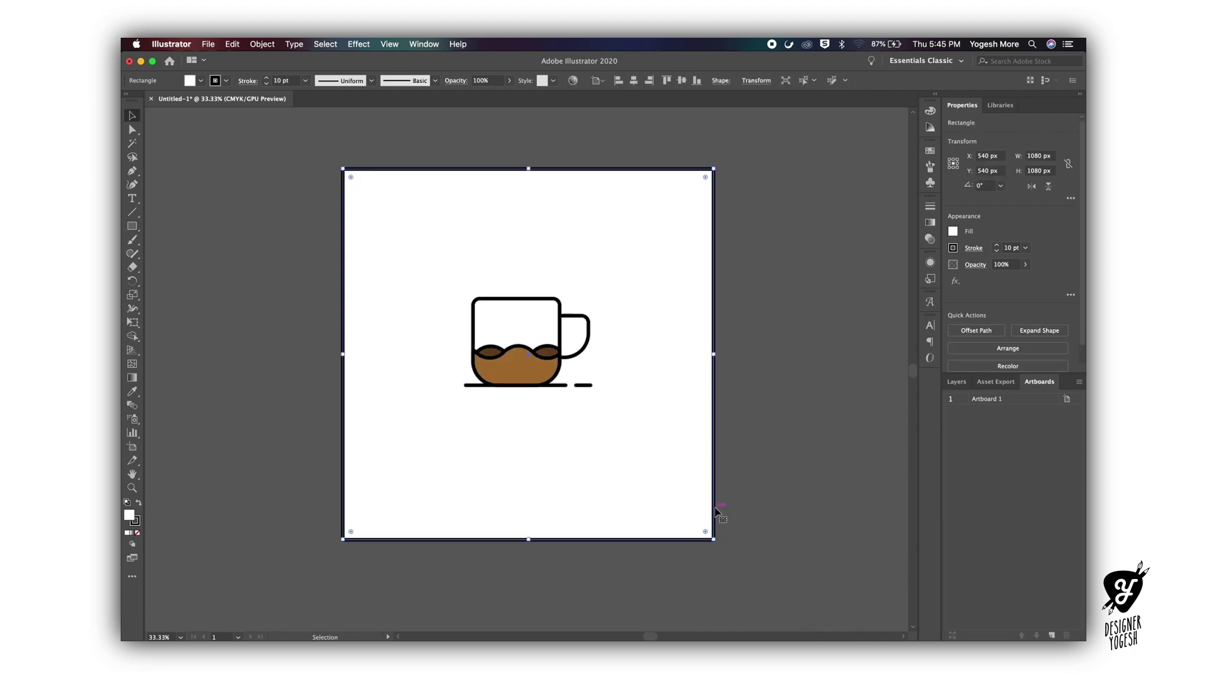
Fill the background rectangle with pale cream ffeedc and remove its stroke
double_click(130, 517)
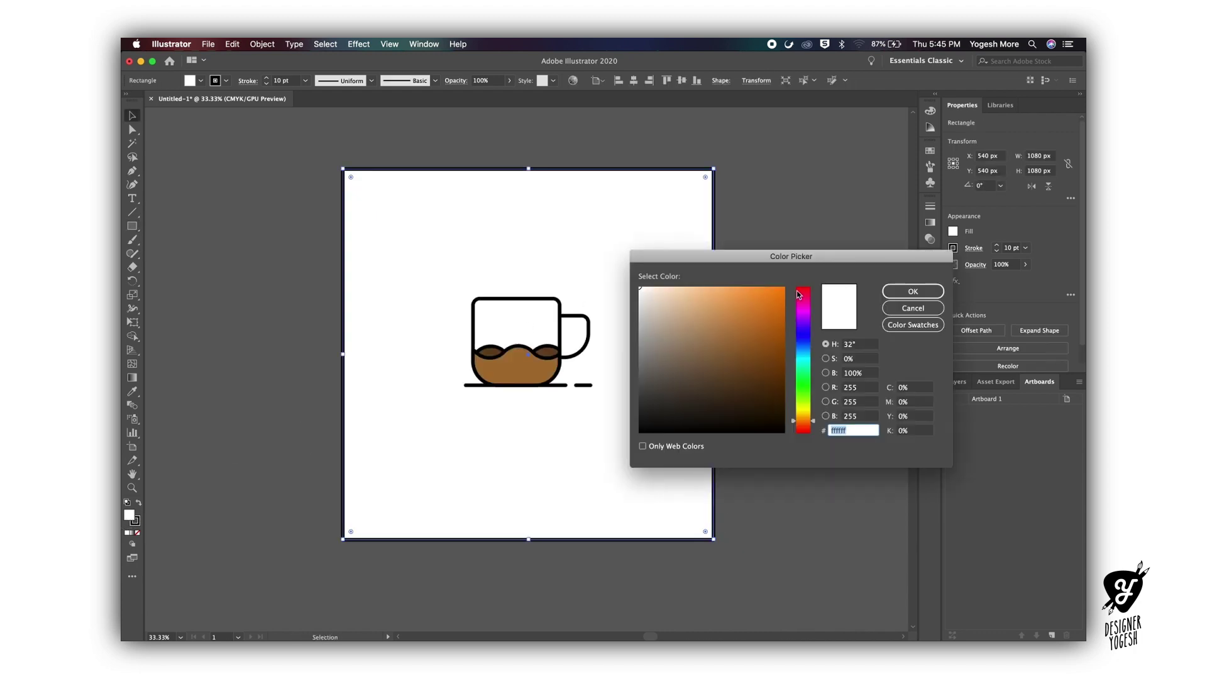
click(657, 290)
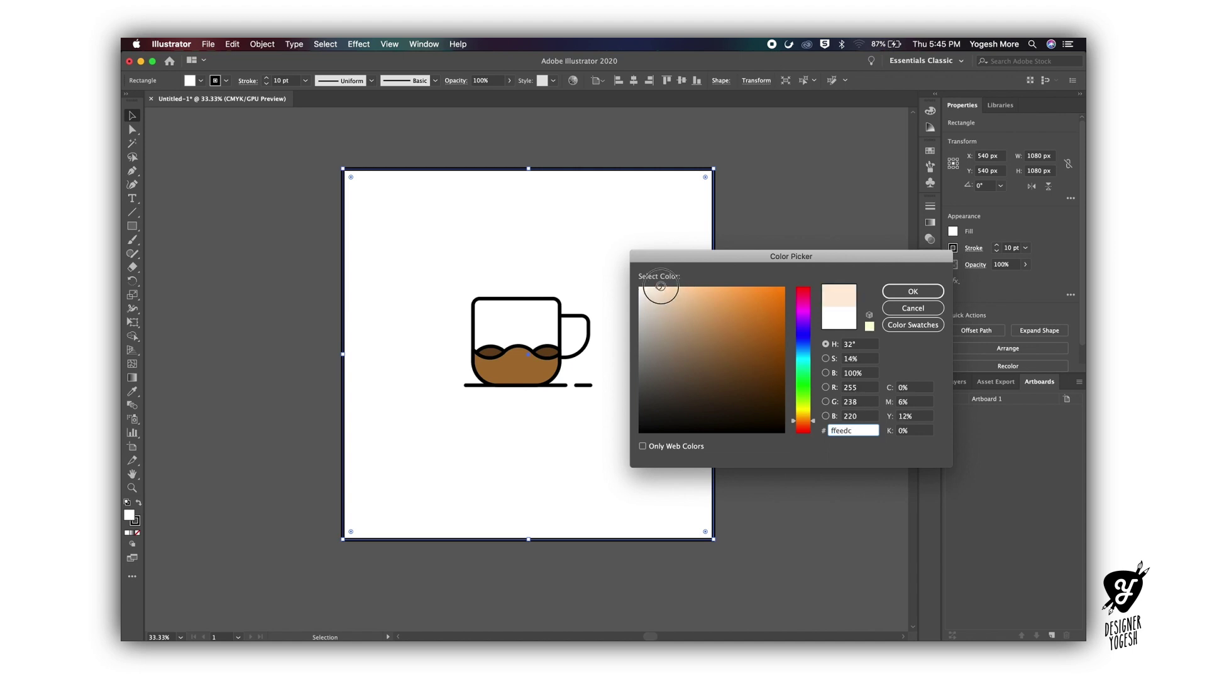
click(913, 291)
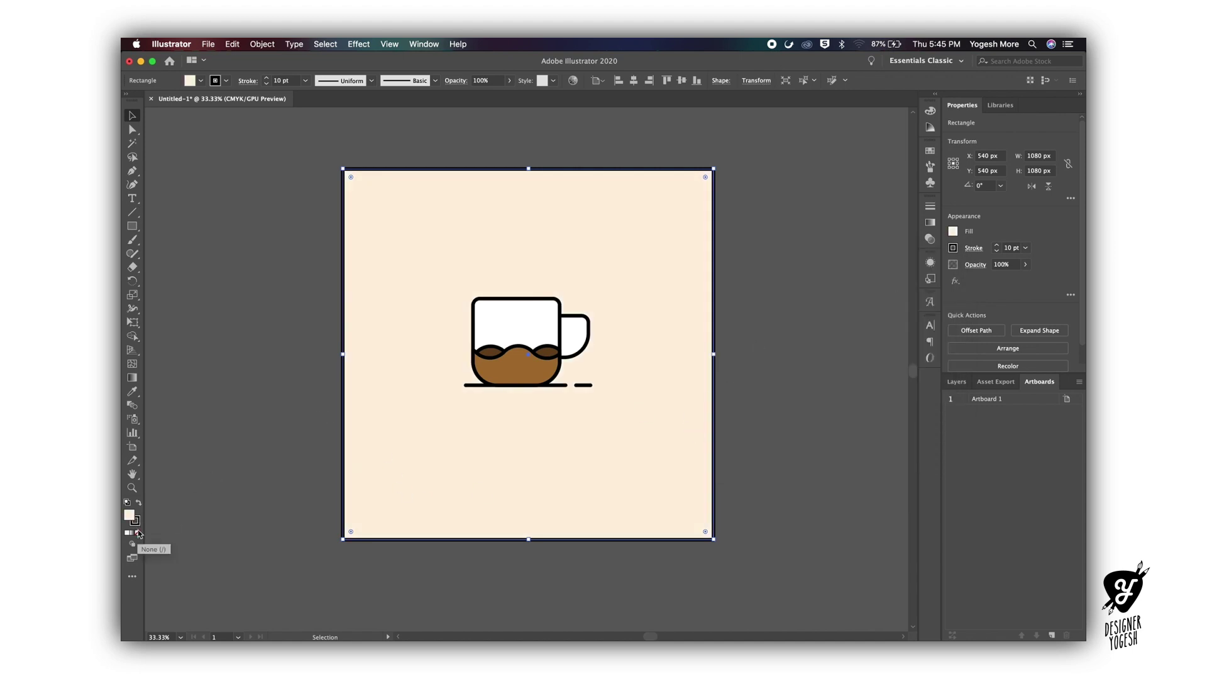
click(138, 533)
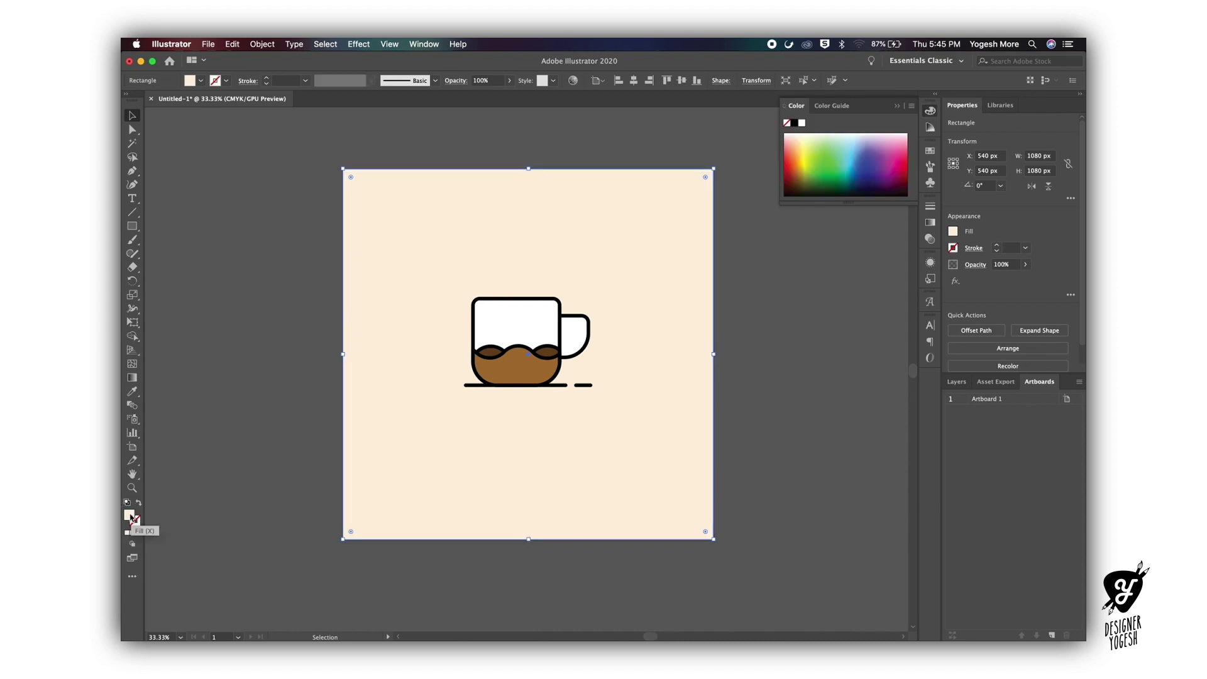
Change the background rectangle's fill to a light salmon pink, about ffcfc0, and deselect it
double_click(130, 516)
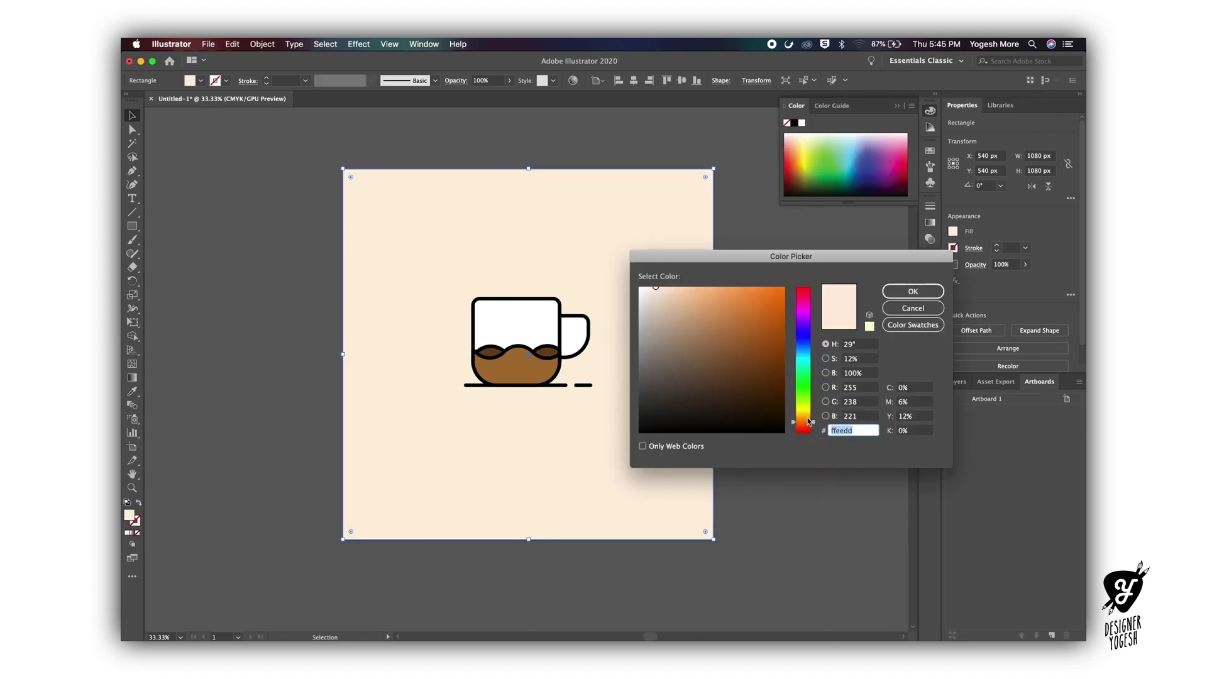
drag(809, 422, 810, 413)
drag(673, 296, 700, 293)
drag(807, 422, 806, 426)
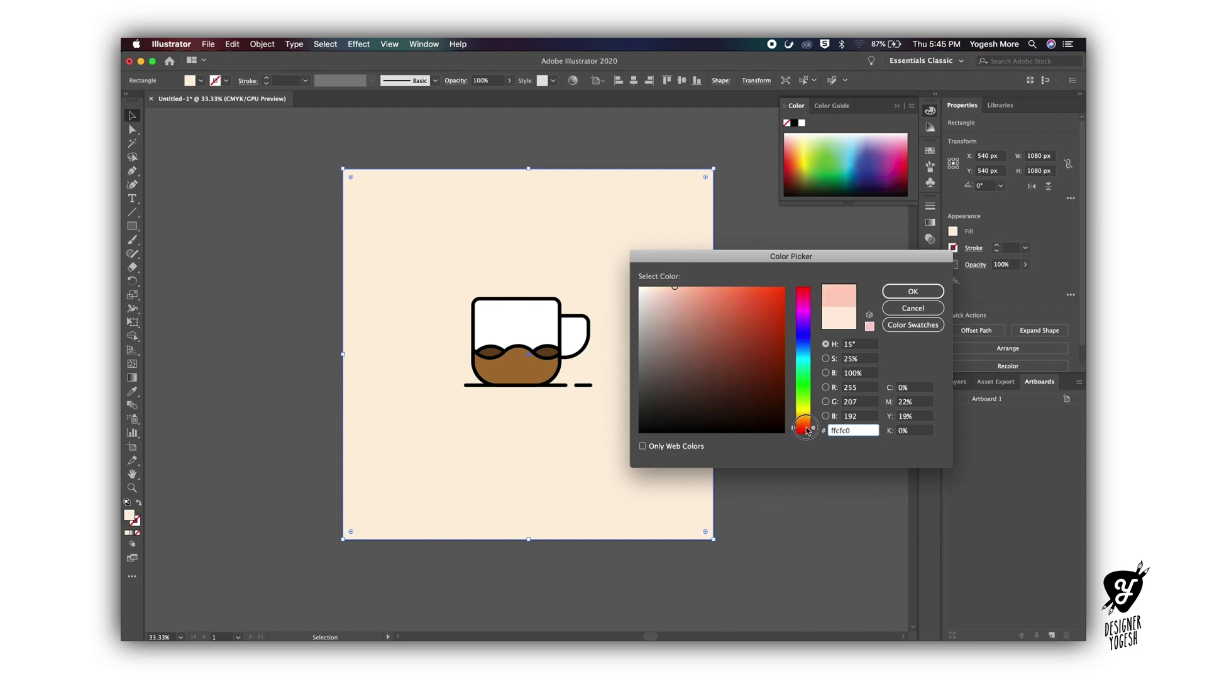
click(913, 292)
click(800, 356)
Remove the white fill from the cup body and from the cup handle
click(538, 335)
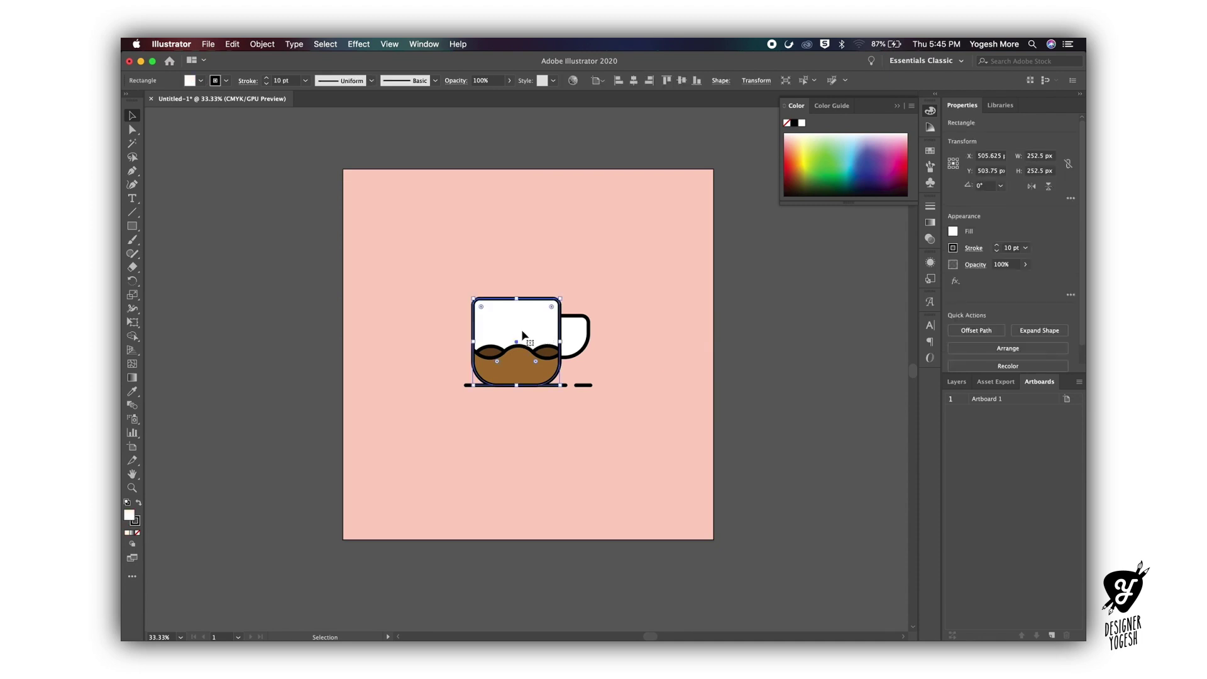
key(super+shift+bracketright)
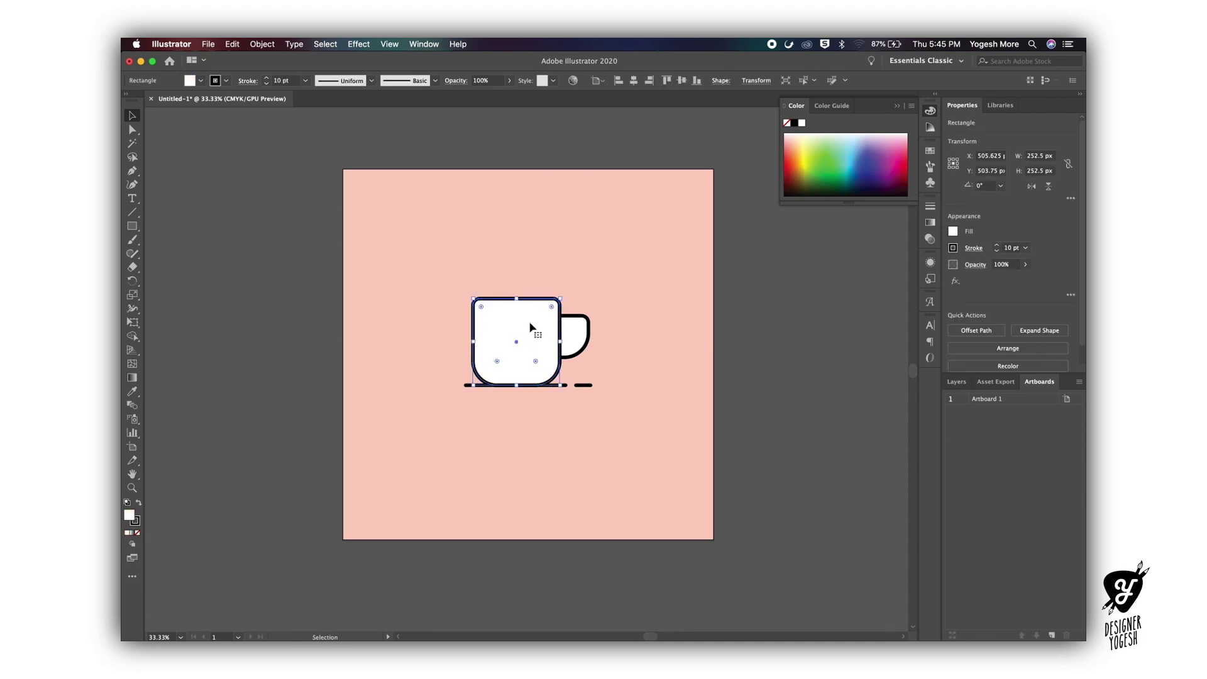
key(super+bracketleft)
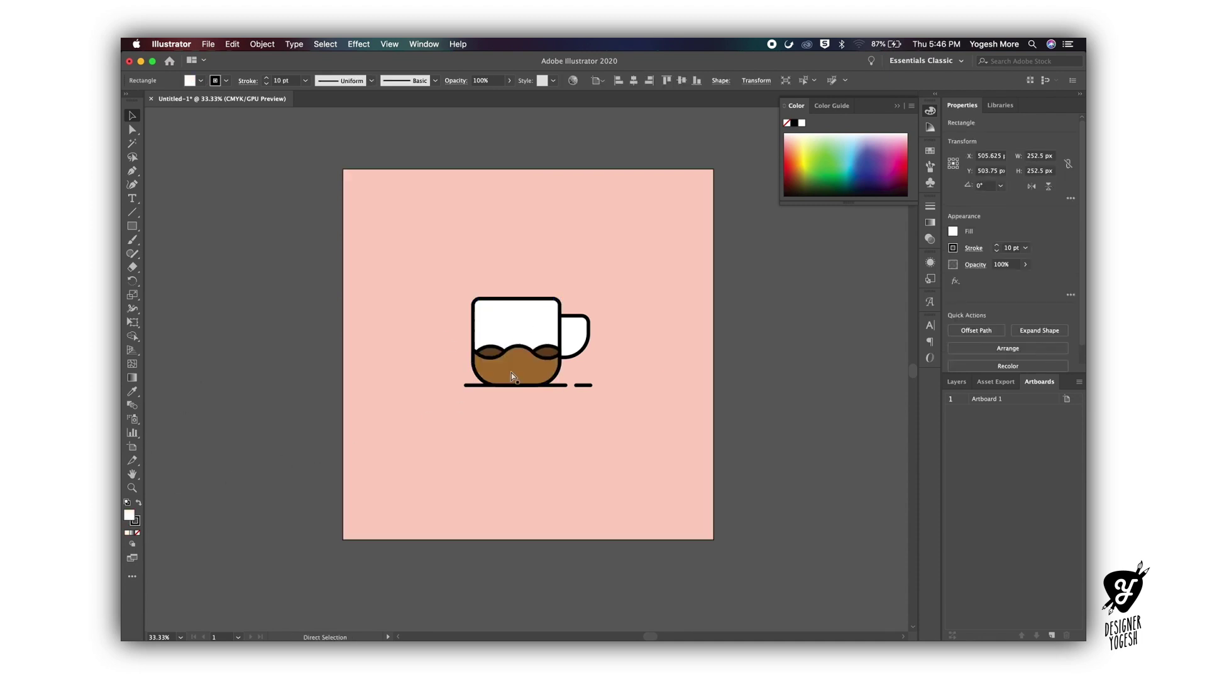
click(138, 533)
click(575, 336)
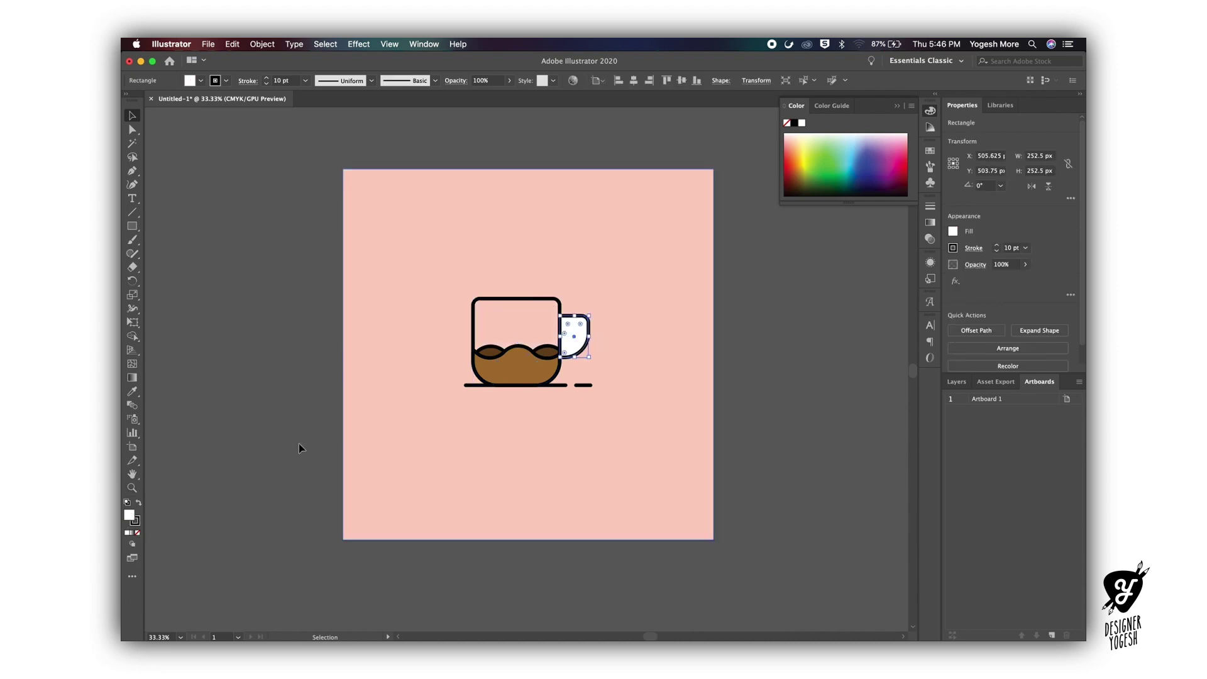
click(137, 532)
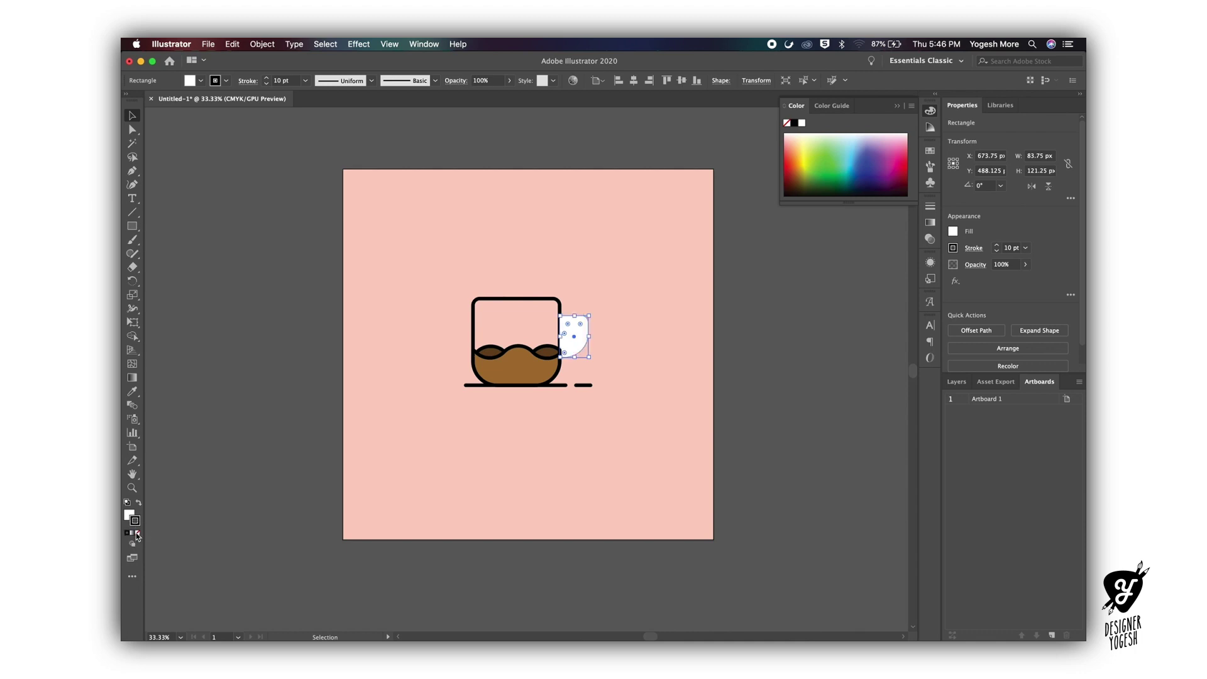
click(130, 513)
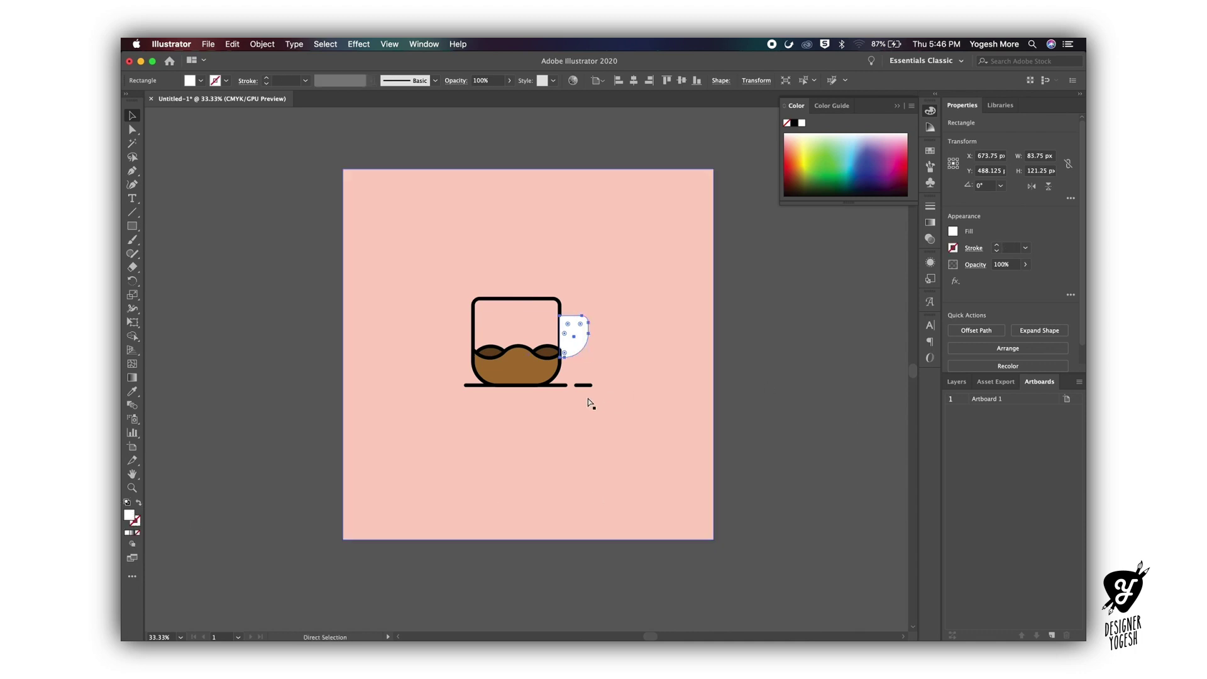
key(super+z)
click(138, 533)
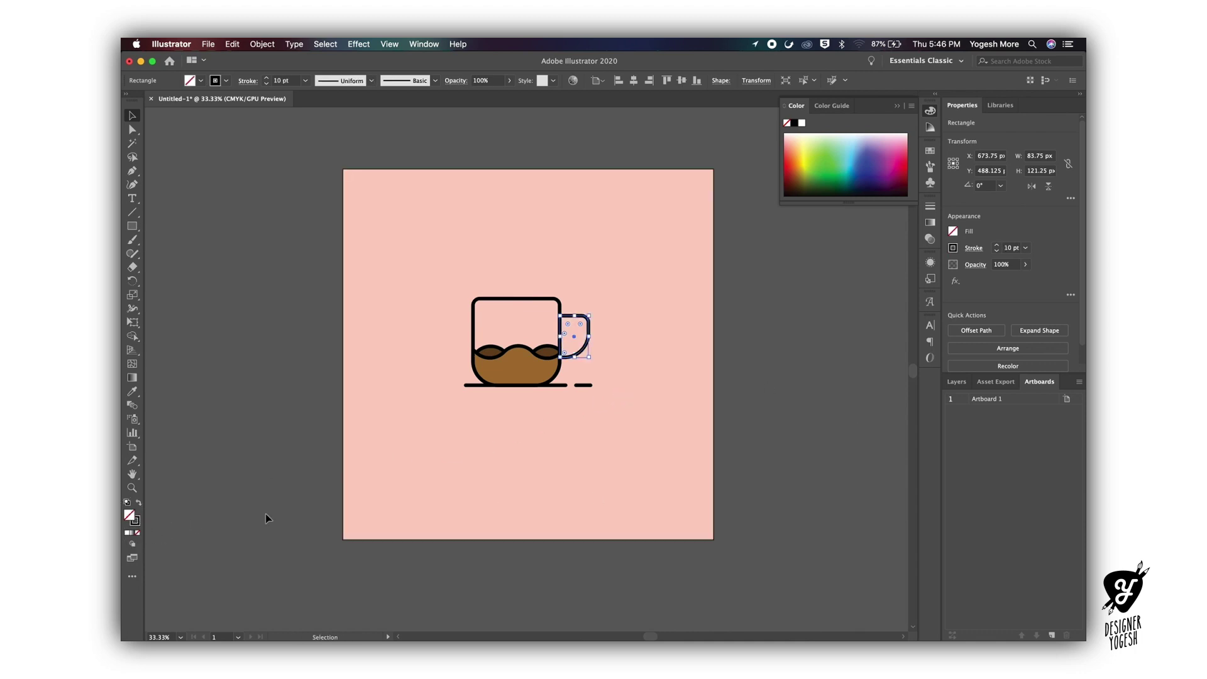
Place a white copy of the cup body in front of the artwork, without stroke and with the Soft Light blend mode
key(super+z)
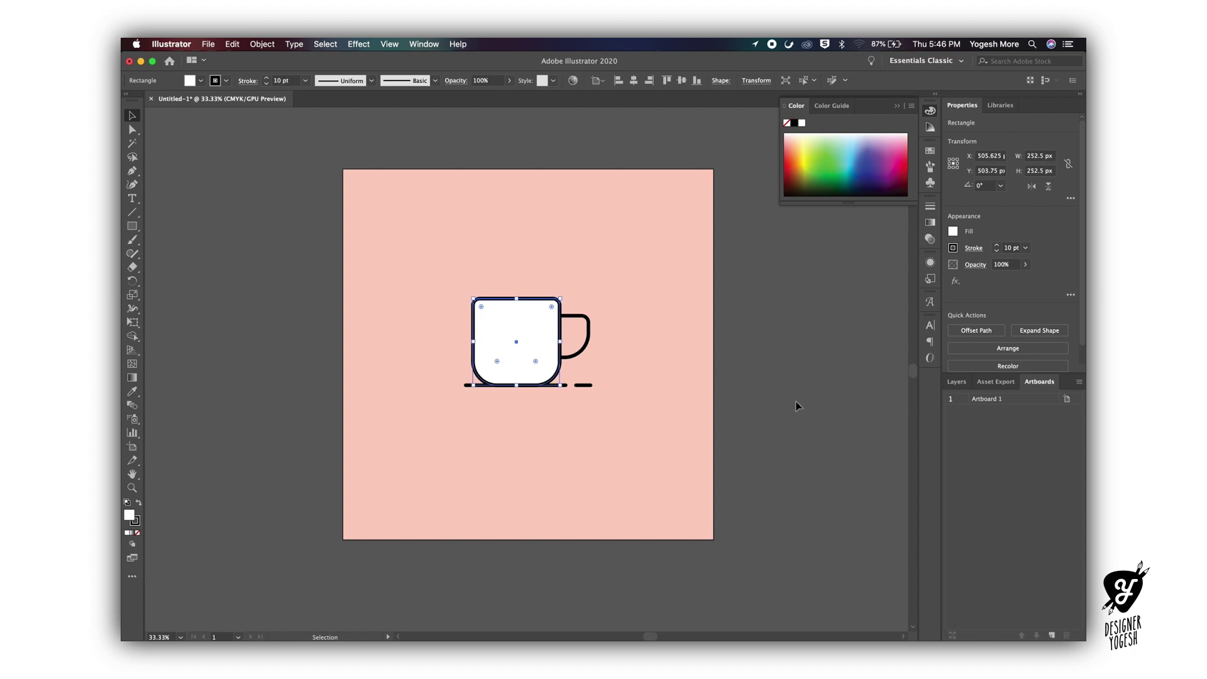
click(139, 533)
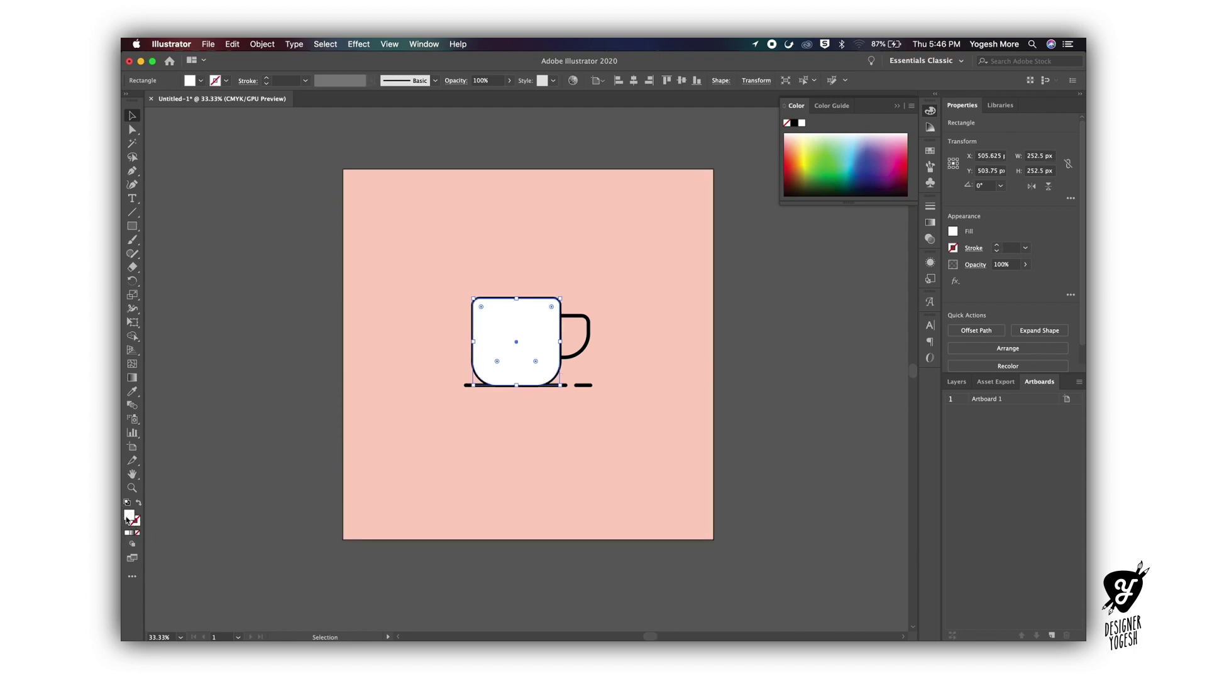
click(931, 239)
click(830, 219)
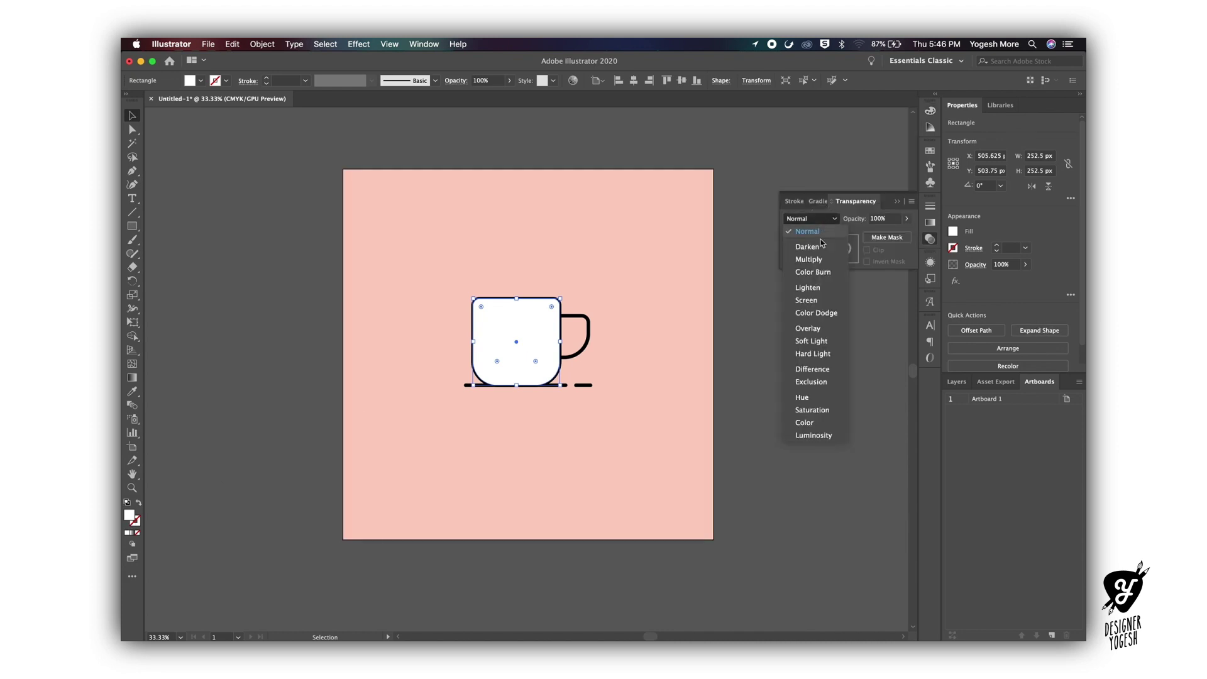
click(811, 415)
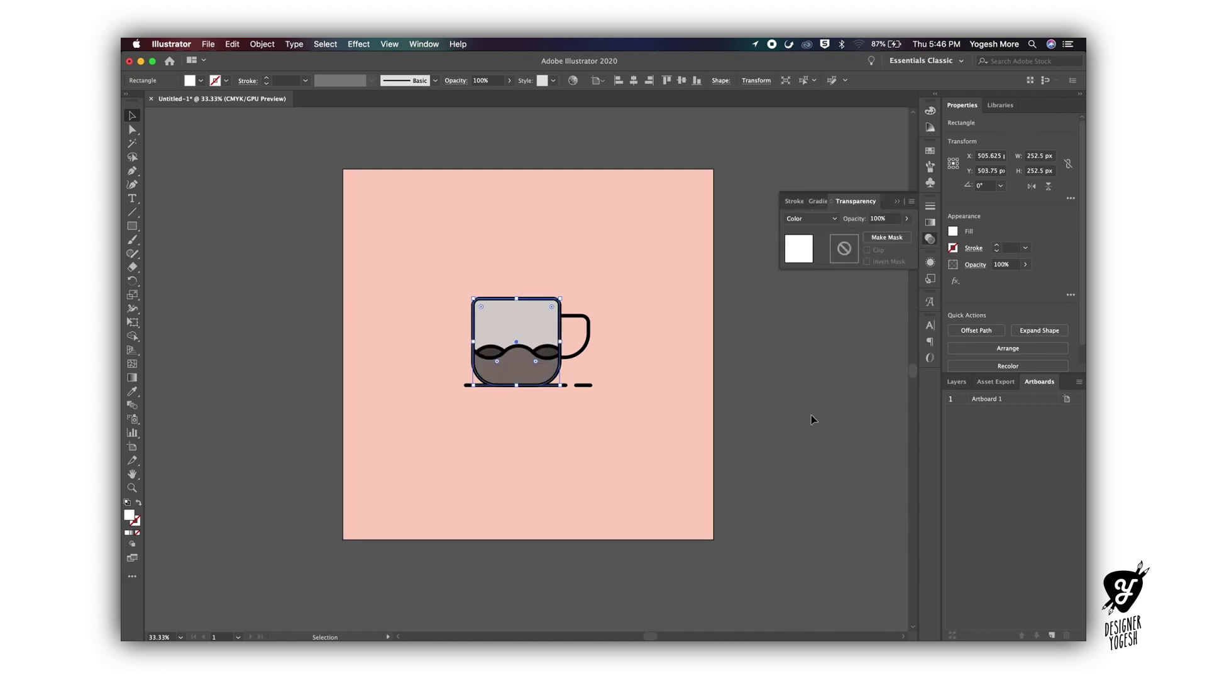
click(811, 218)
click(811, 341)
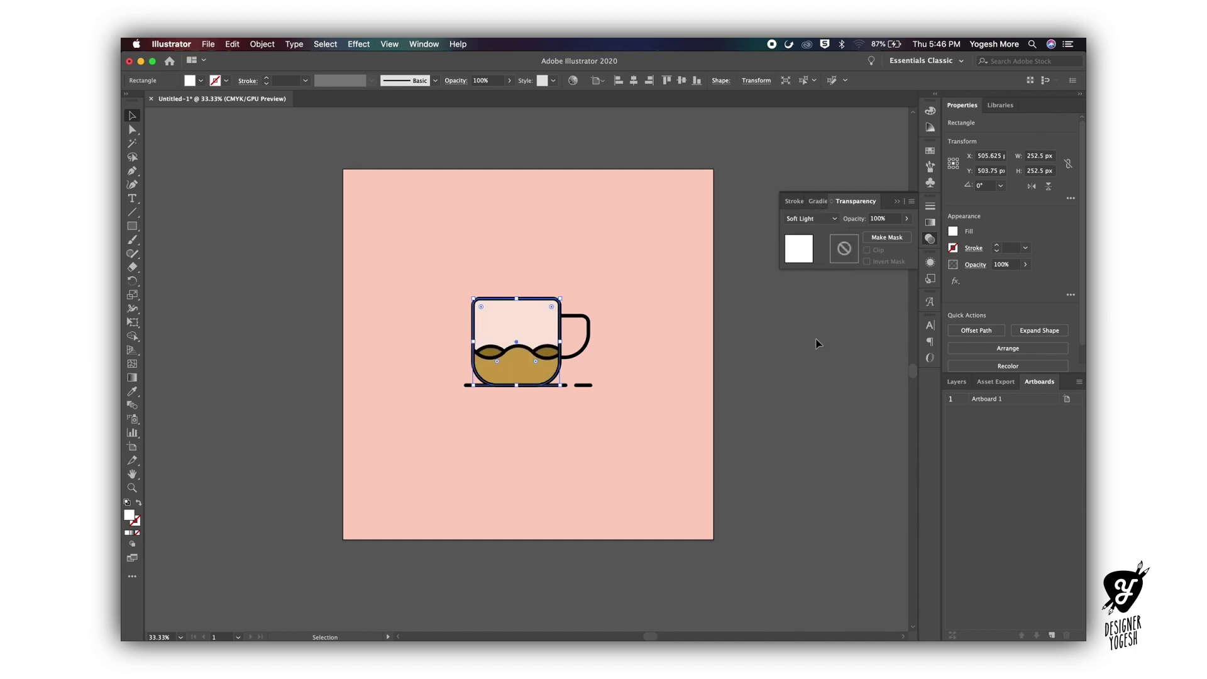
click(829, 378)
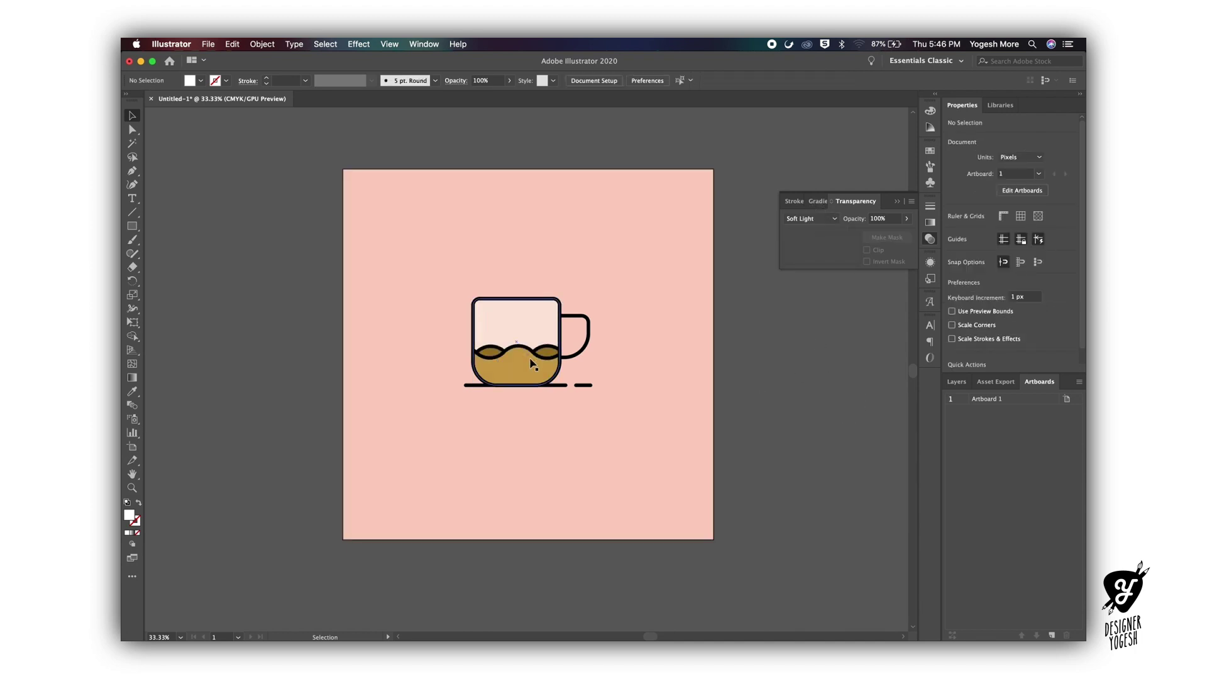
Try to offset the white Soft Light shape to the right of the cup outline, and undo the move and the outline's deletion
key(z)
click(509, 328)
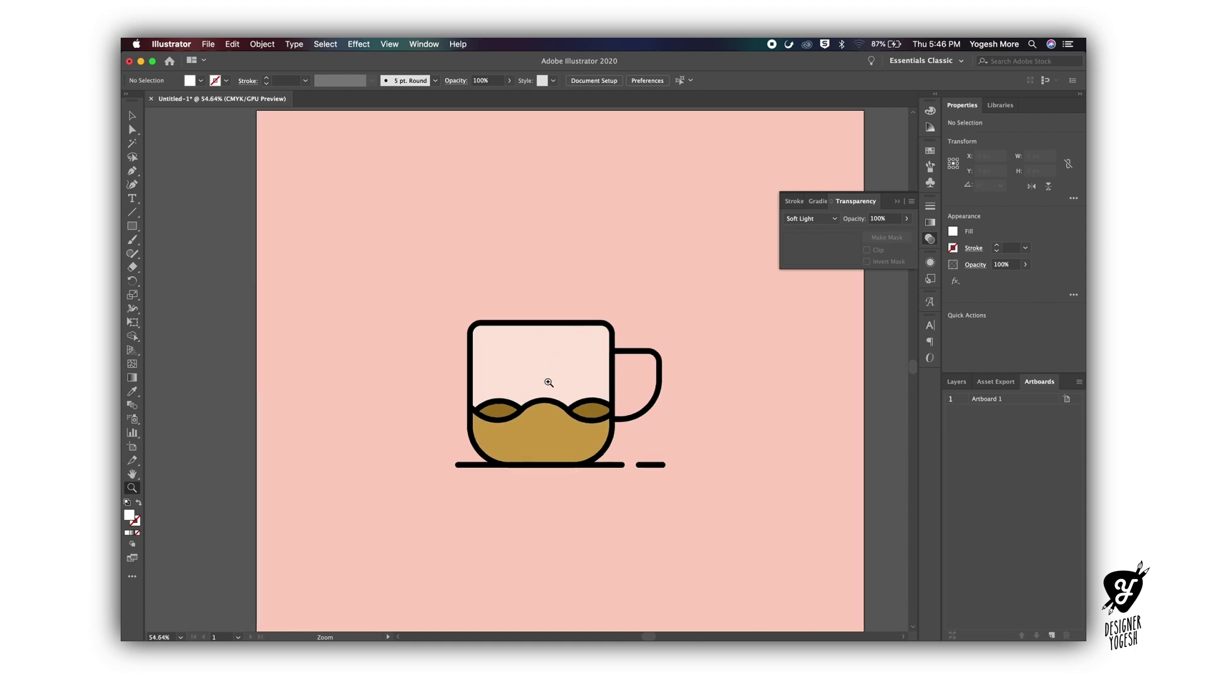
click(549, 382)
key(v)
click(510, 295)
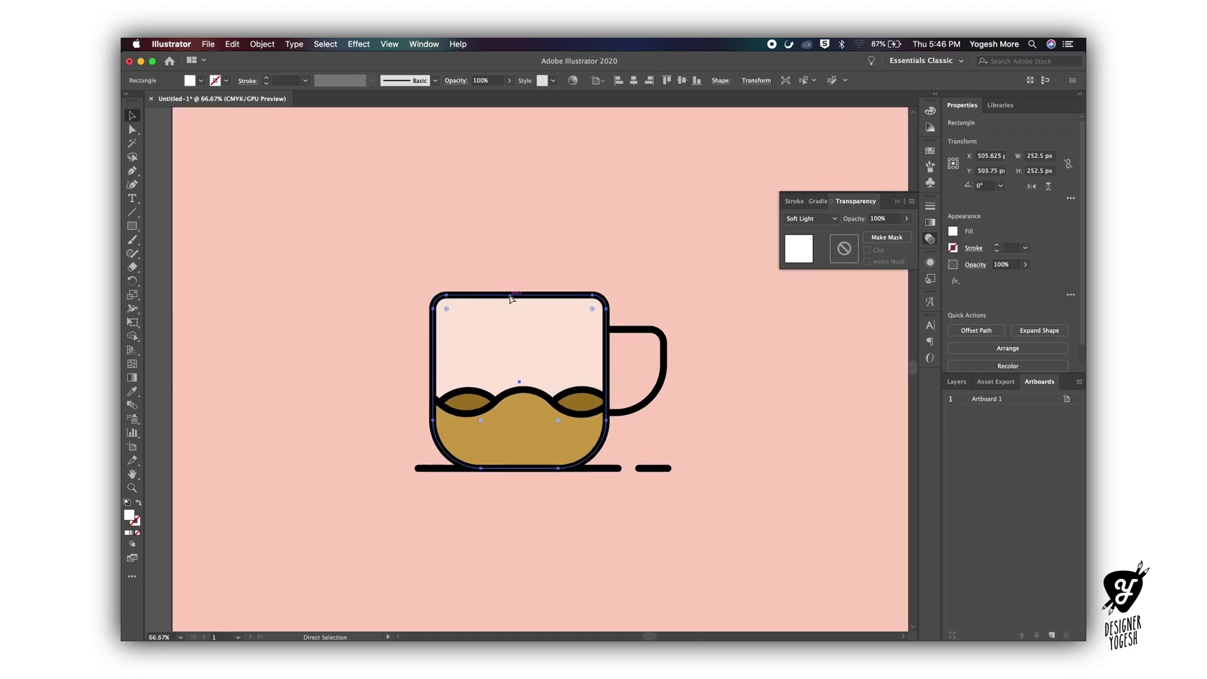
drag(519, 353, 627, 423)
key(super+z)
click(482, 353)
drag(483, 353, 519, 354)
click(433, 330)
key(Delete)
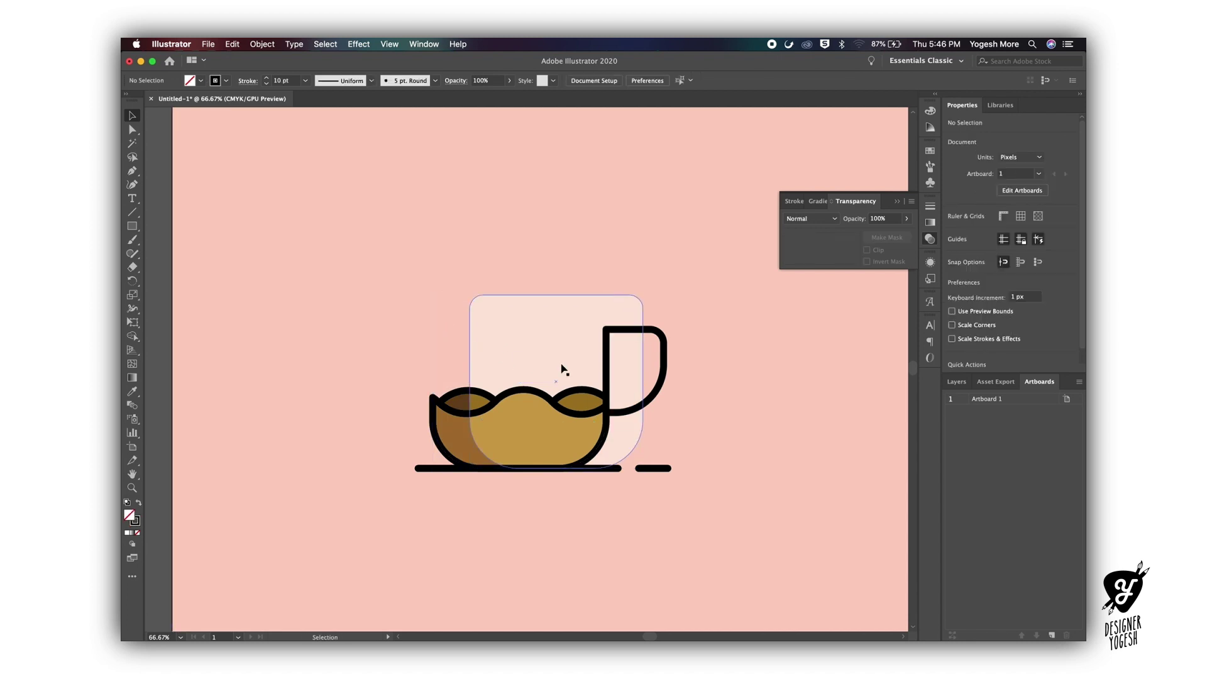
key(super+z)
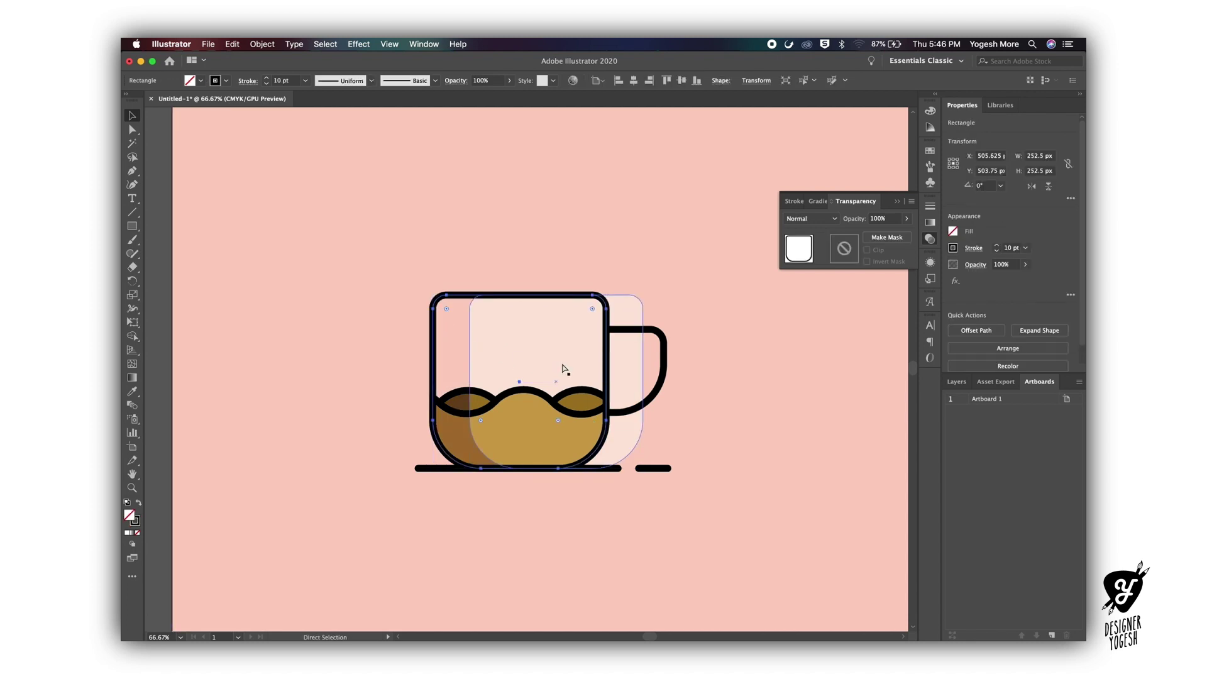
key(super+z)
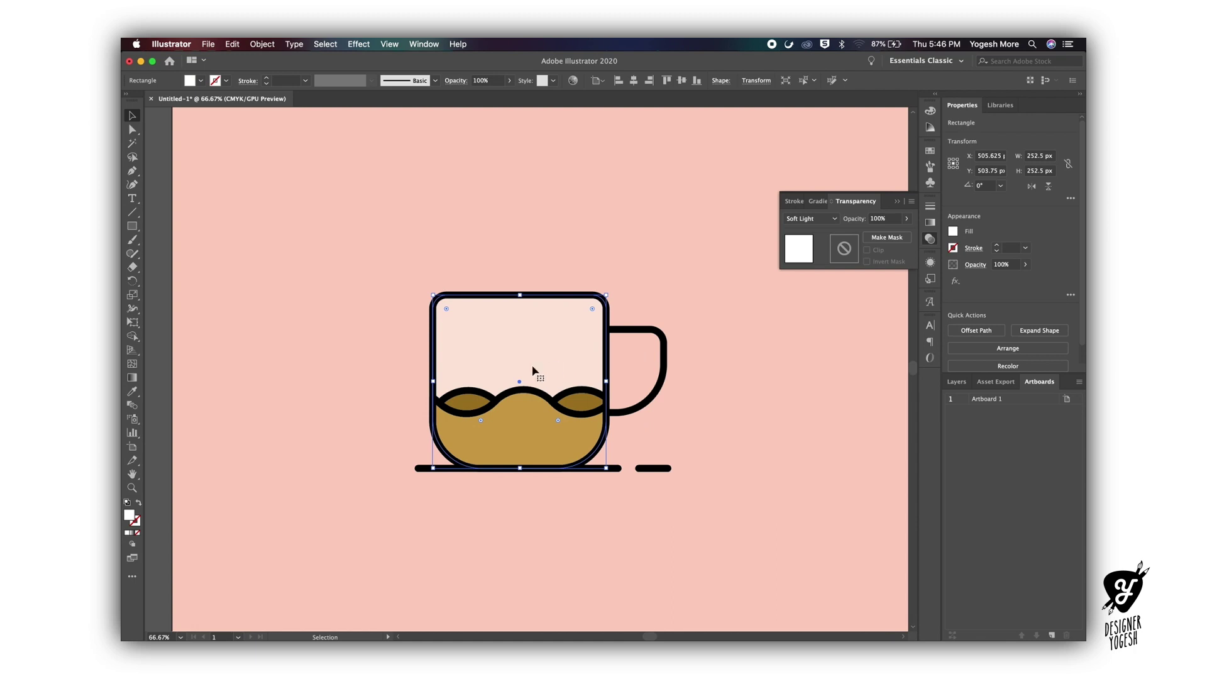
key(super+z)
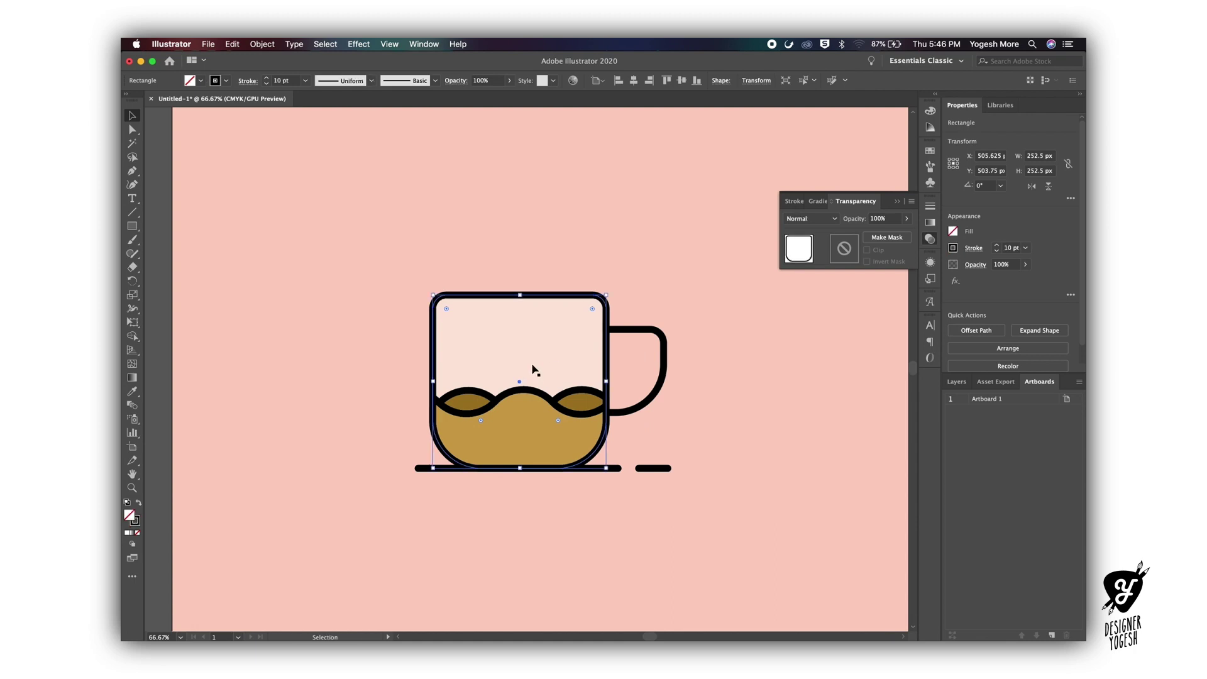
Duplicate the black cup body outline and offset the copy 30 px to the right
key(shift)
key(alt+shift+Right)
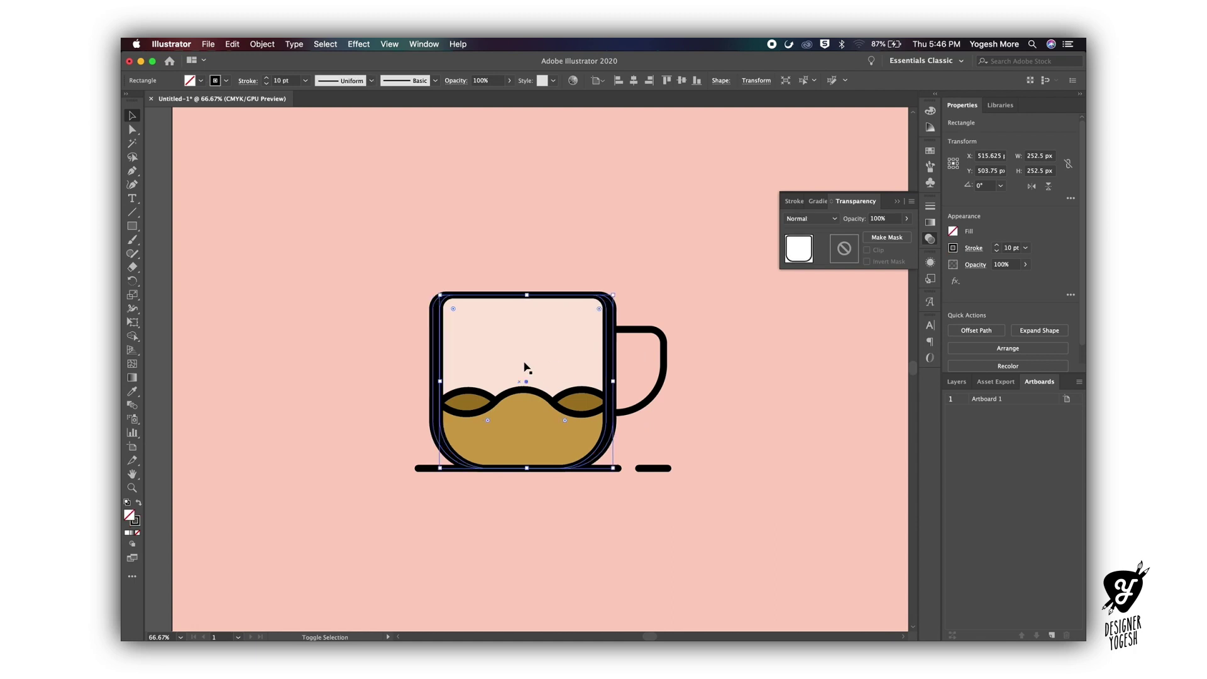
key(shift+Right)
key(shift+Right)
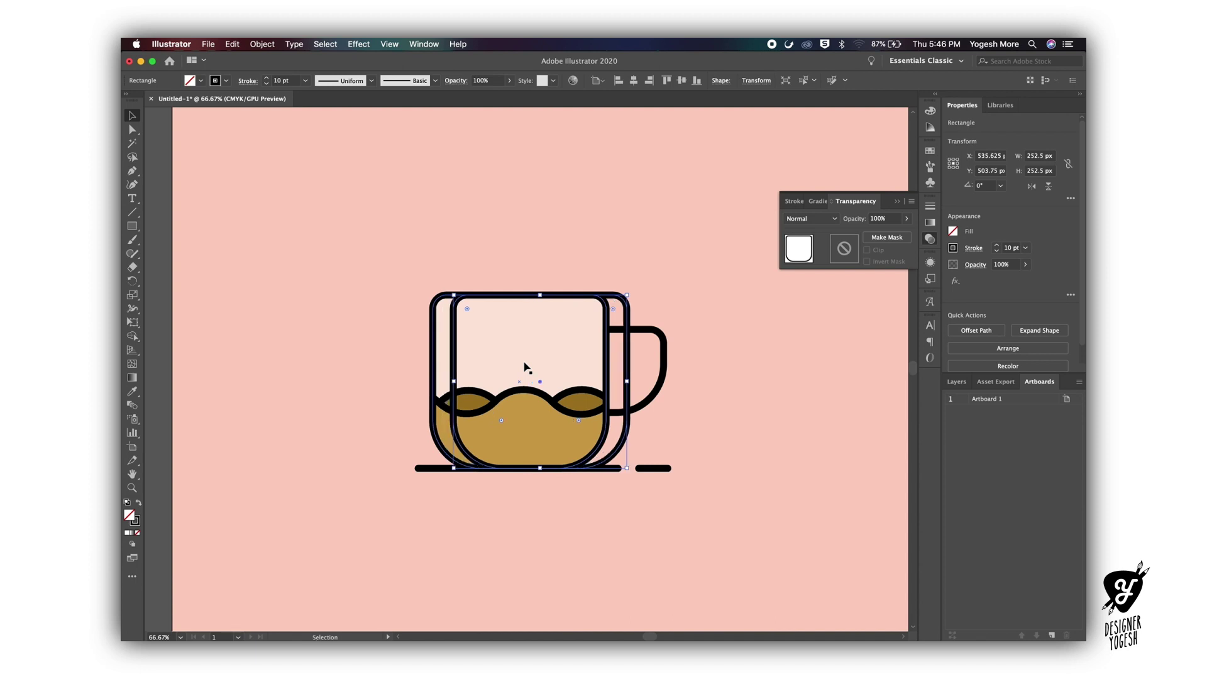
Isolate the duplicated outline and delete its top, right and bottom segments, leaving only the left curved line
key(a)
double_click(626, 336)
click(615, 356)
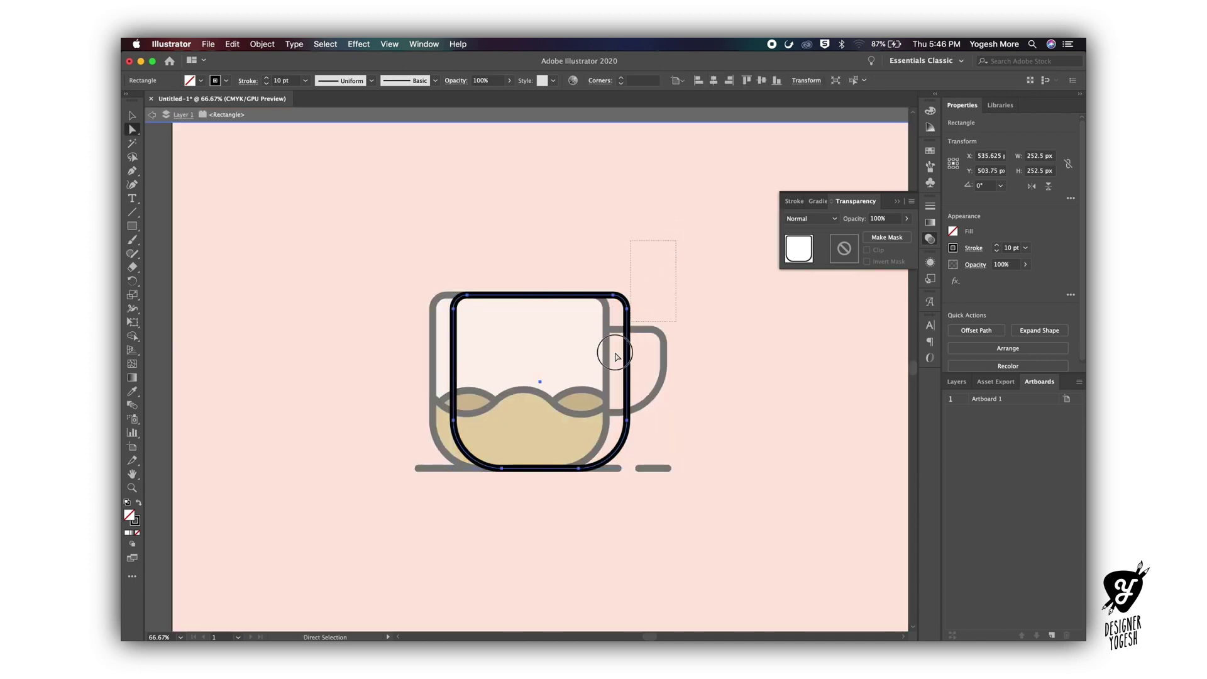
drag(563, 464, 529, 493)
key(Delete)
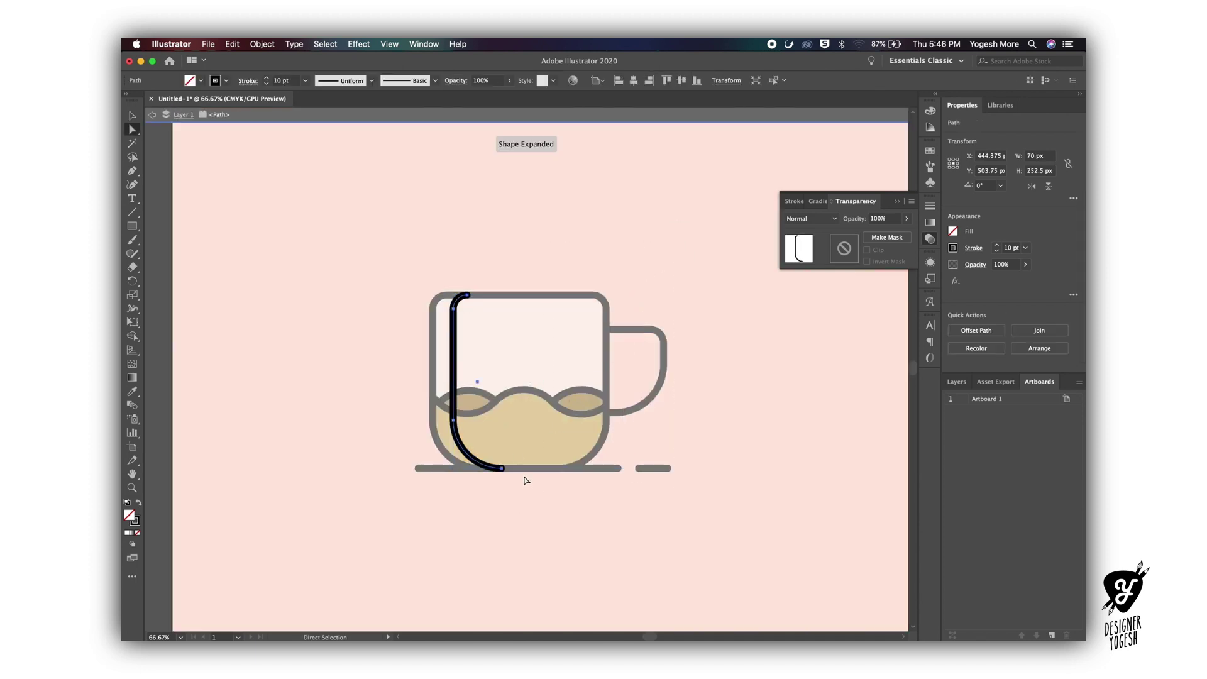
Scale the curved line uniformly to 95% twice and leave isolation mode
key(v)
key(s)
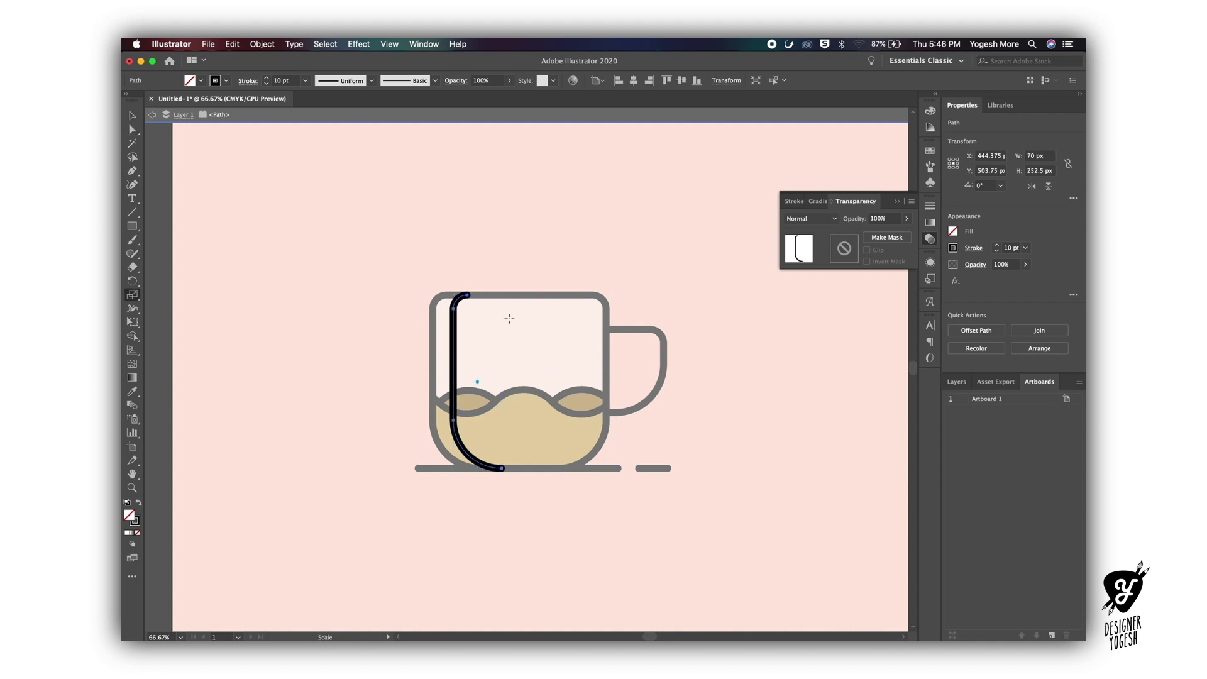
key(Return)
key(Down)
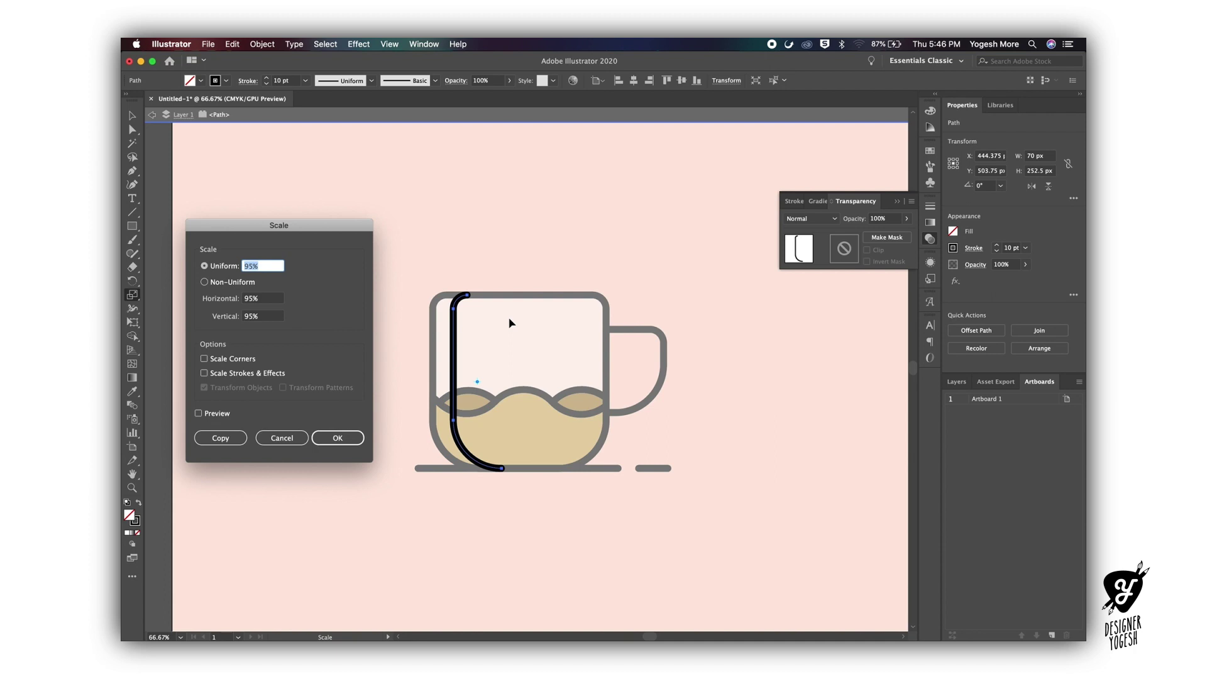
key(Return)
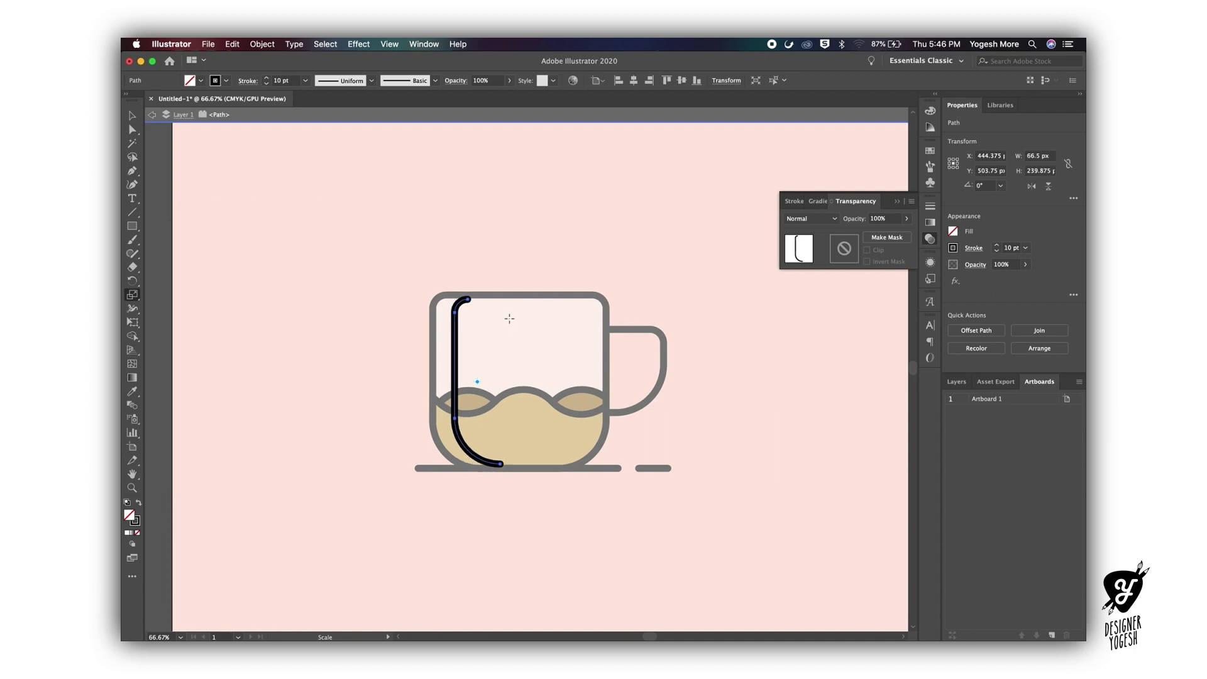
key(super+d)
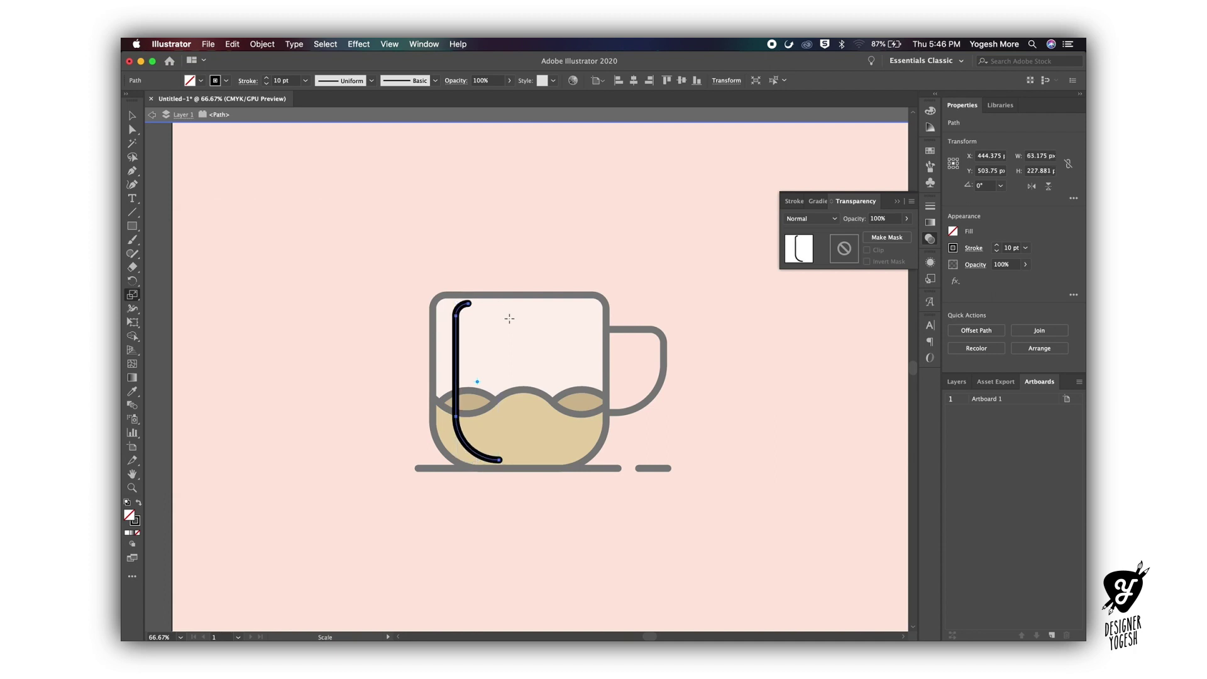
click(132, 116)
double_click(337, 337)
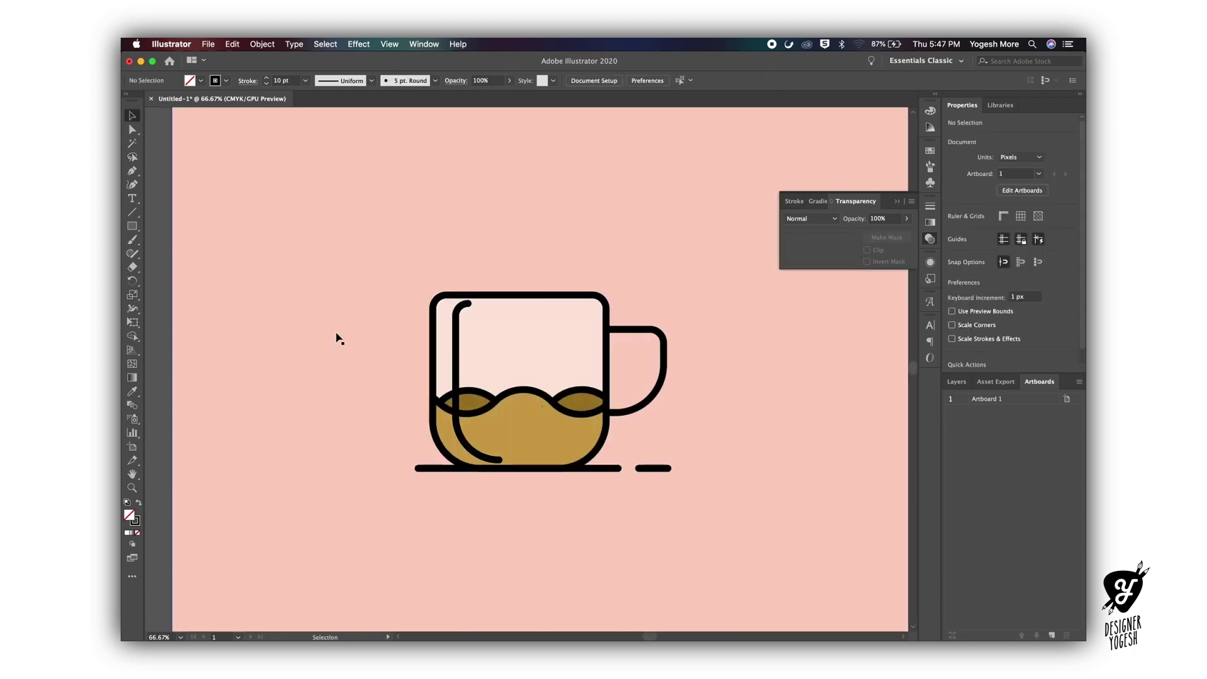
Change the stroke color of the curved line inside the cup to white
click(458, 356)
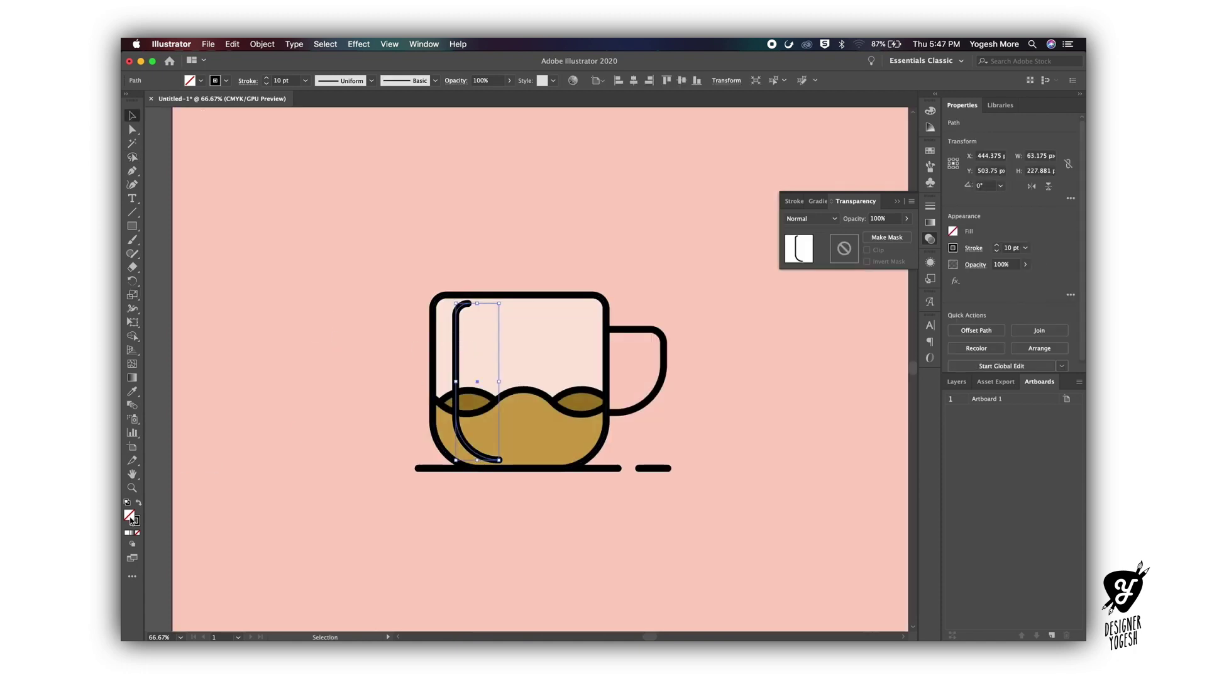
click(134, 522)
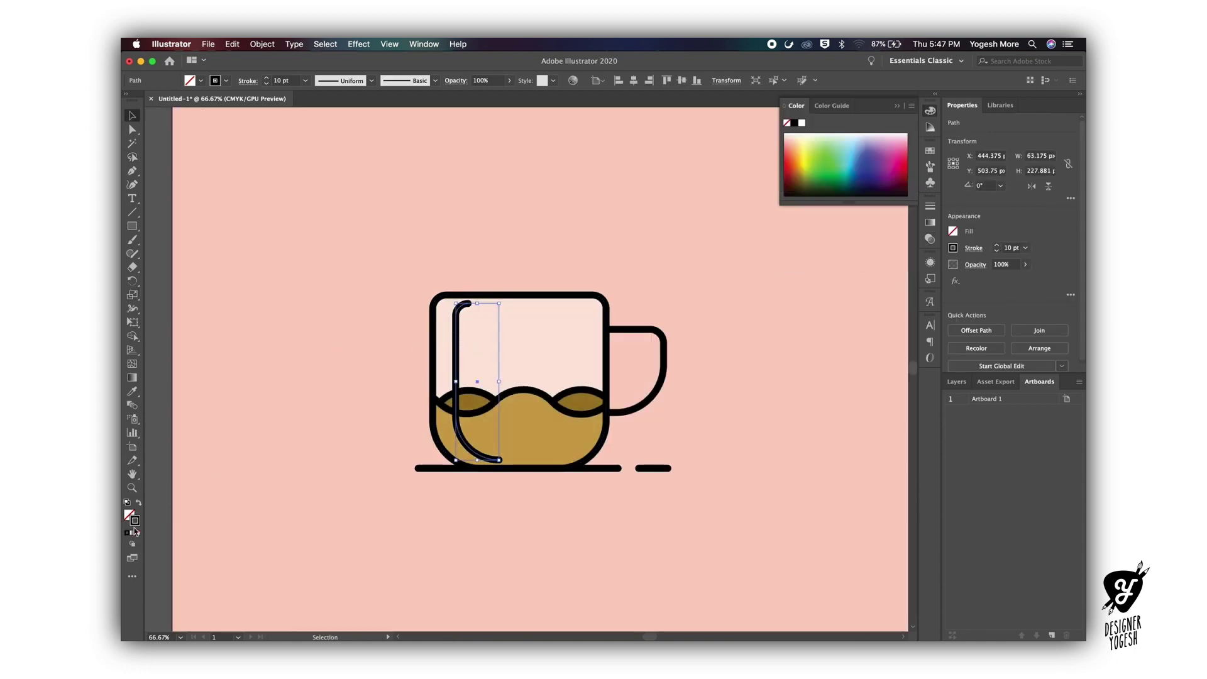
click(802, 123)
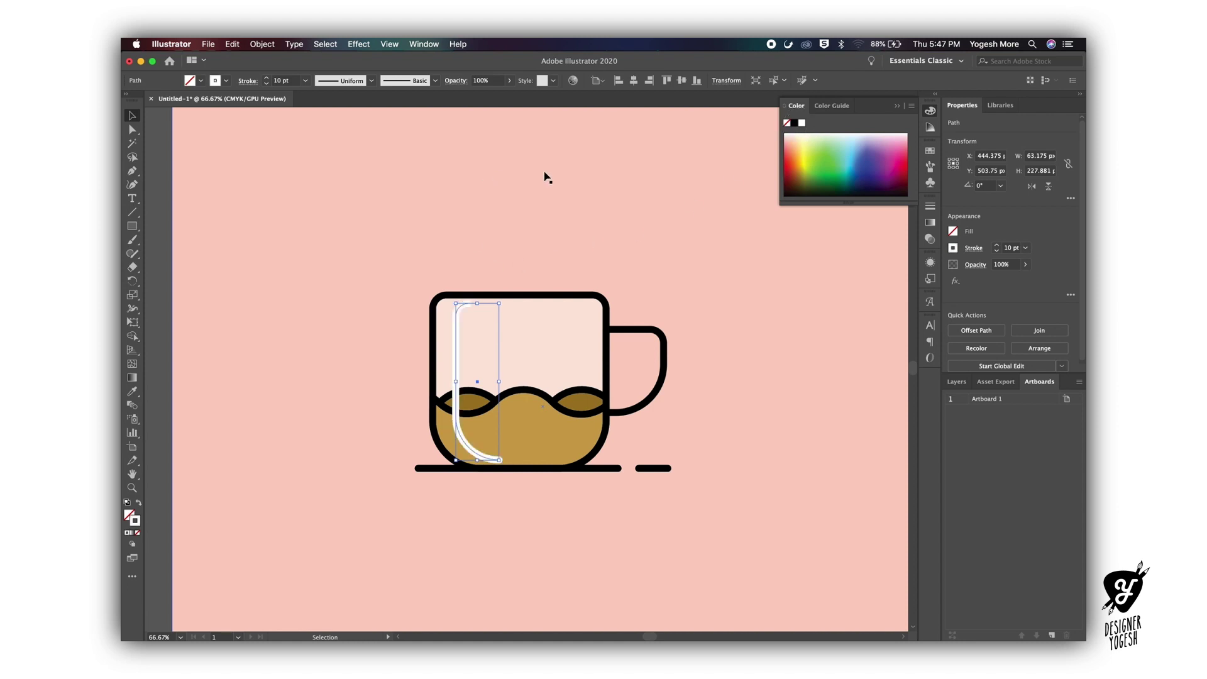
Try 70% opacity on the white curved line and settle on 60%
click(930, 239)
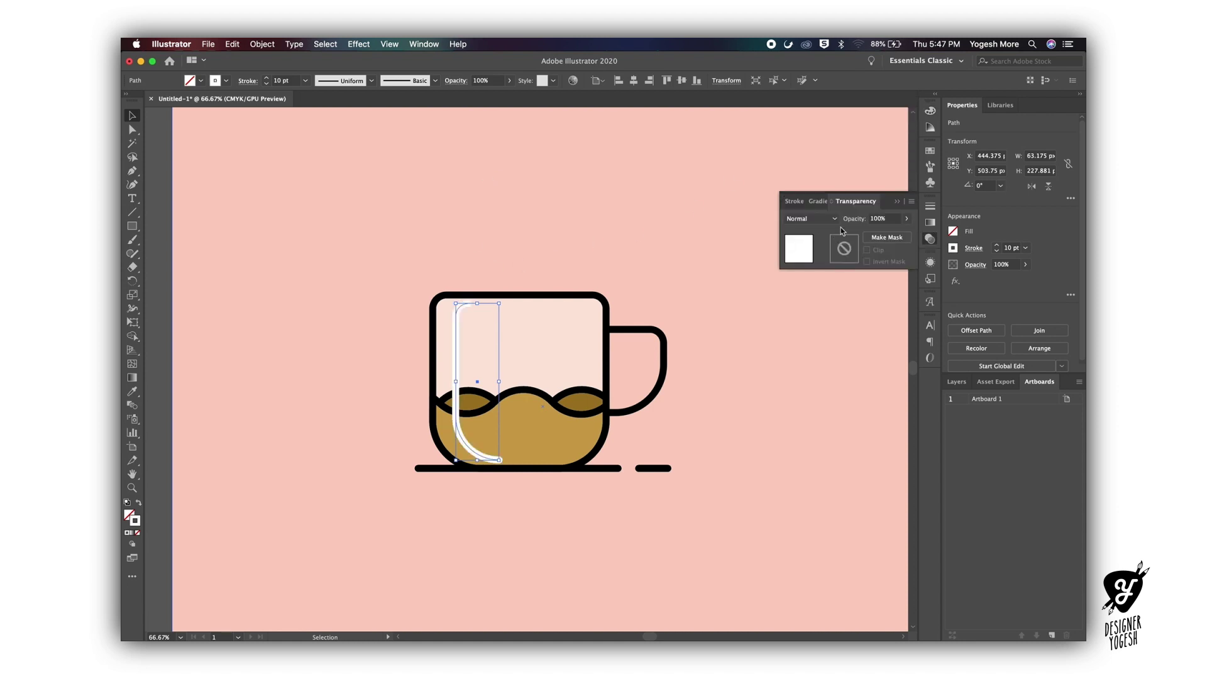
click(900, 220)
text(70)
key(Return)
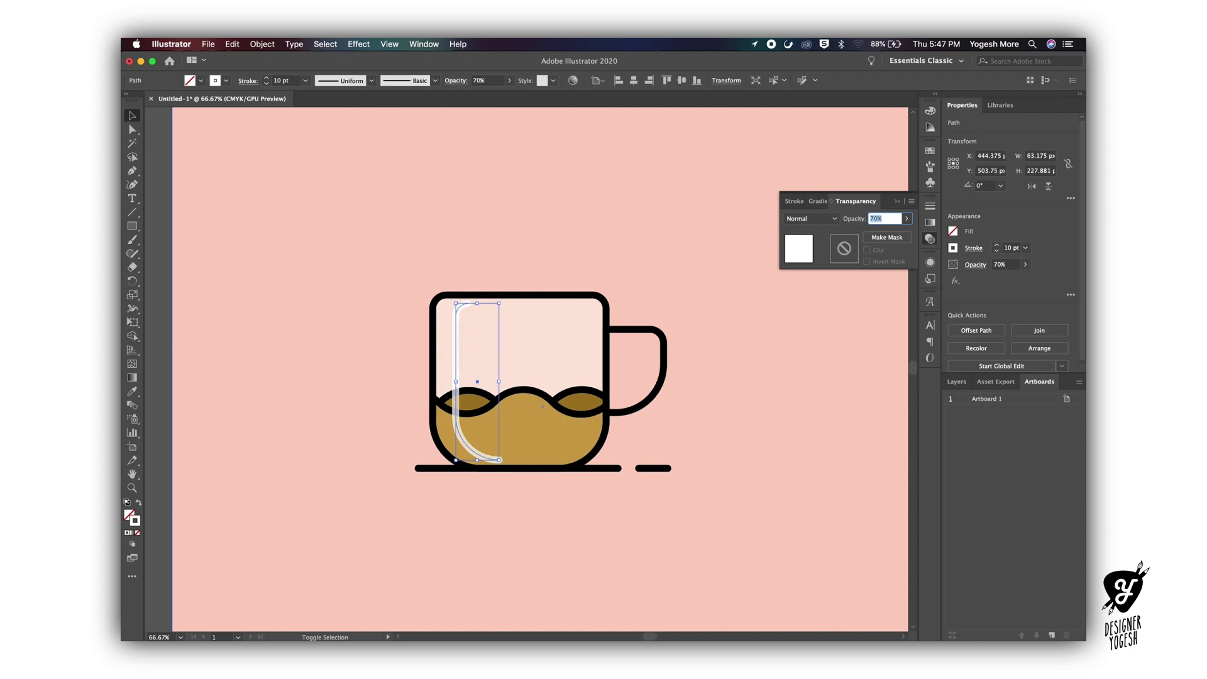
text(60)
key(Return)
Isolate the white highlight line, add two anchor points on its upper straight part, delete the segment between them, and leave isolation mode
double_click(457, 341)
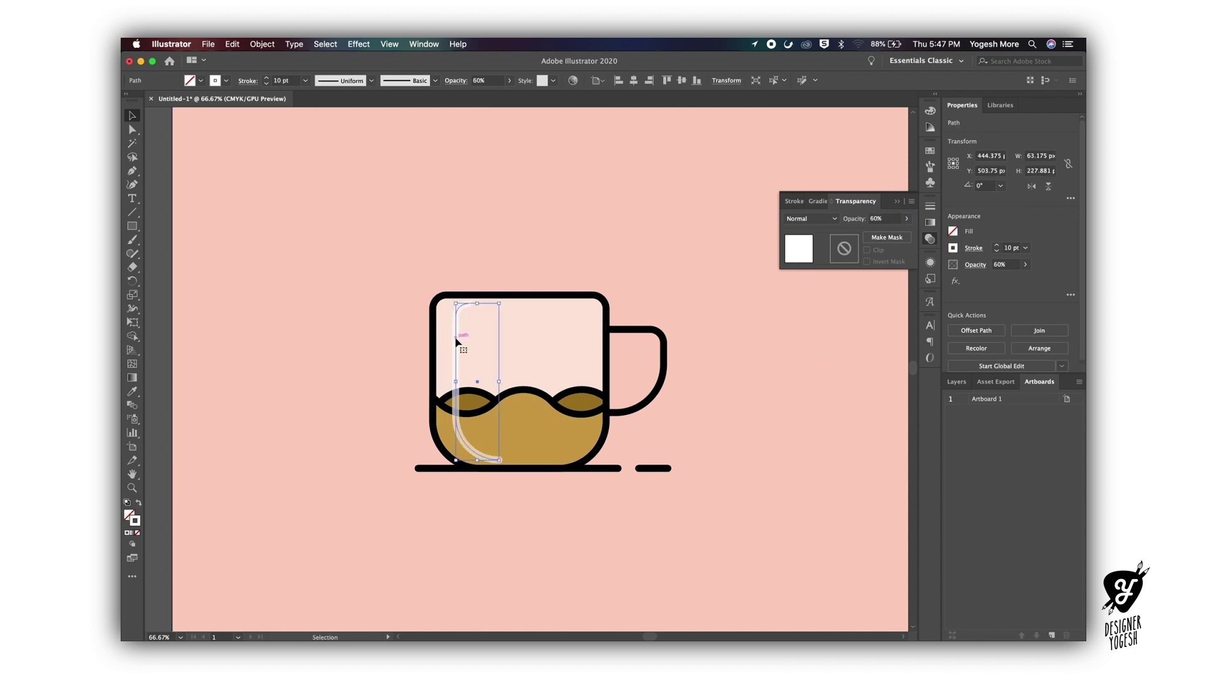
key(p)
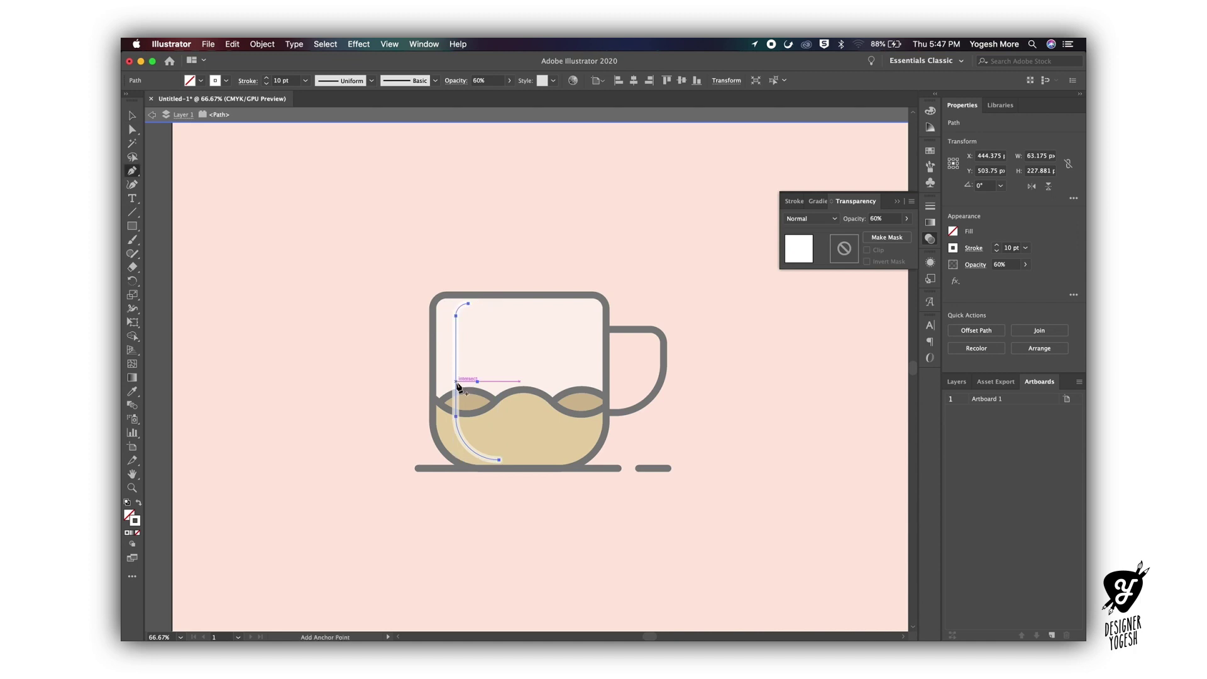
click(455, 337)
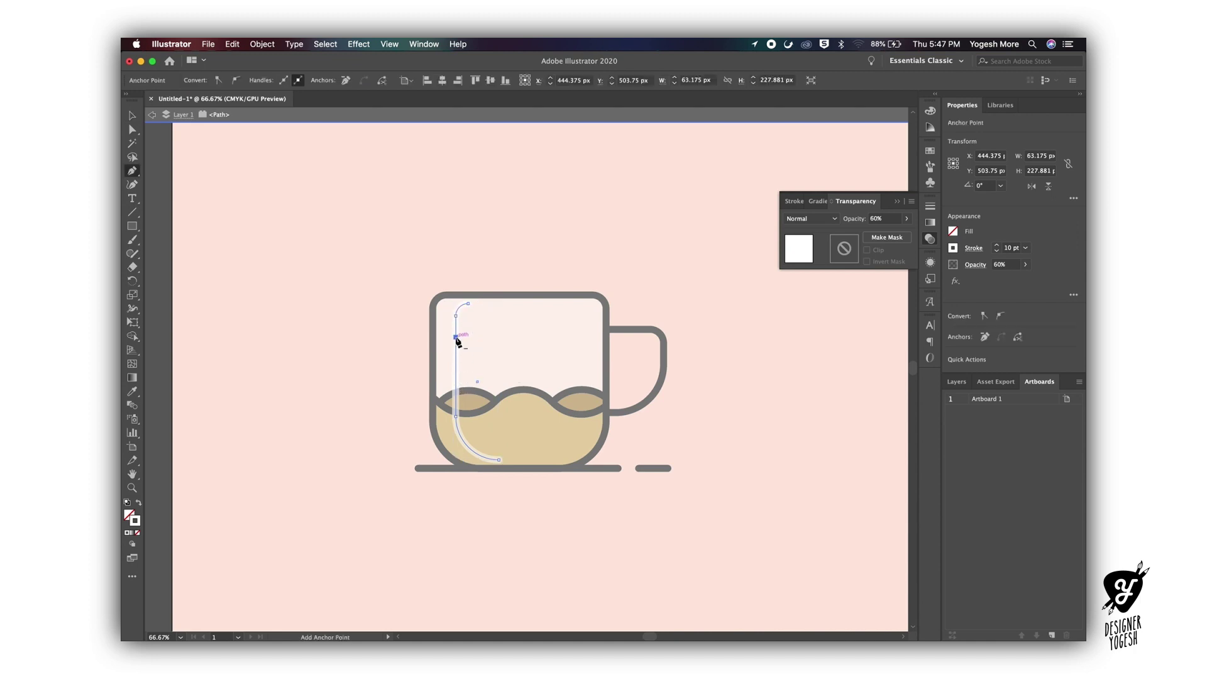
click(456, 356)
key(a)
click(471, 352)
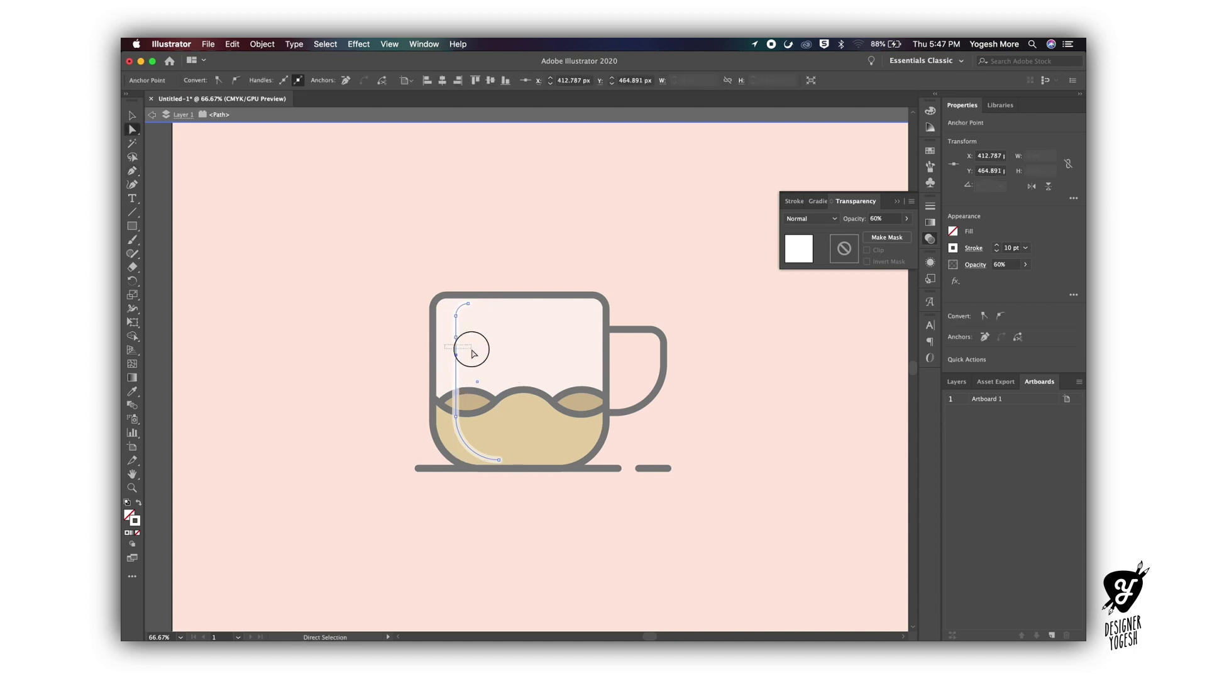
key(BackSpace)
double_click(742, 372)
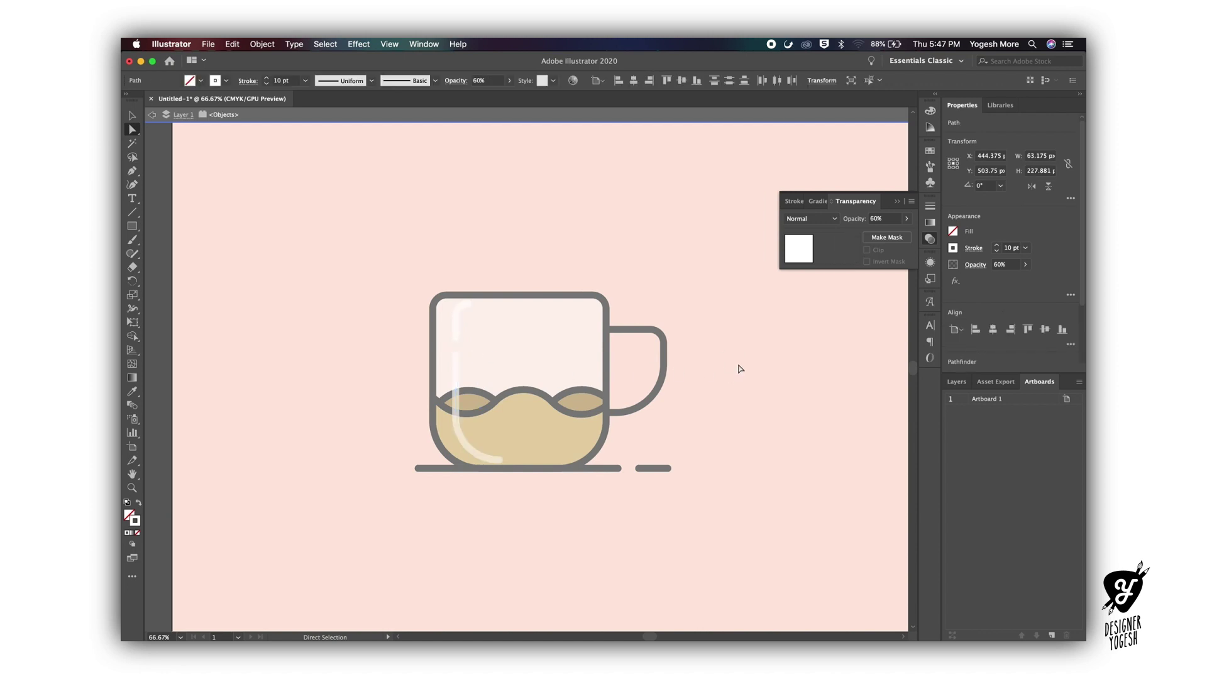
click(931, 239)
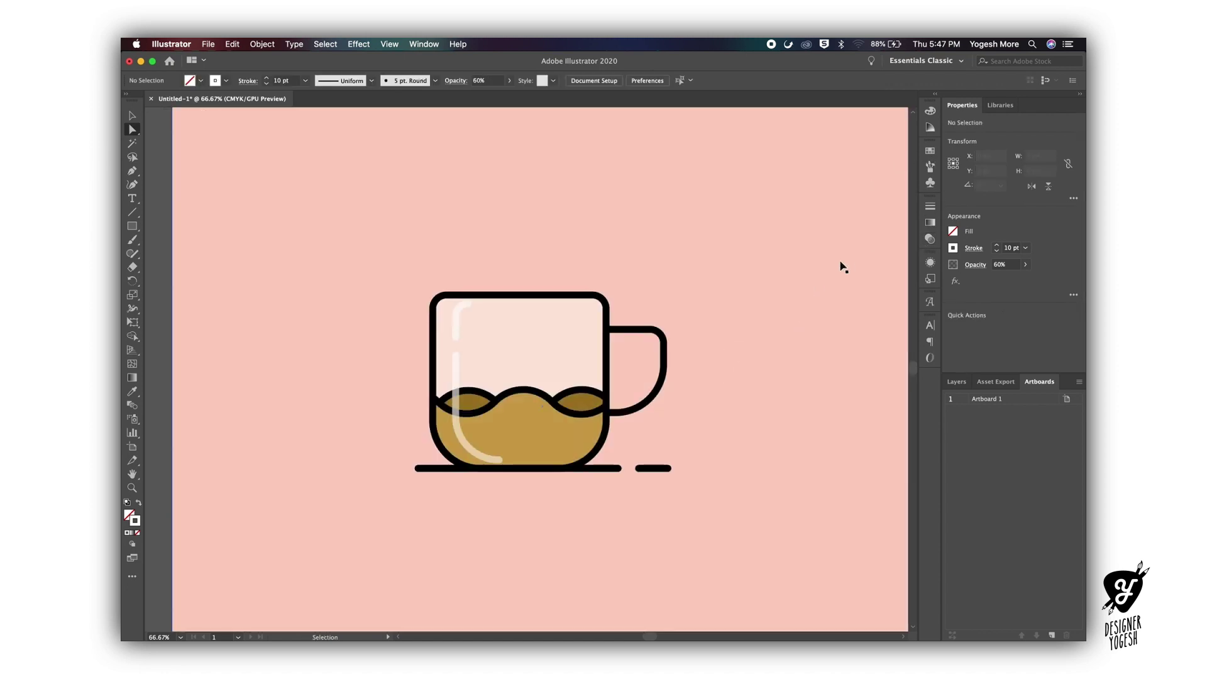
Group all the cup artwork without the pink background and center the group vertically on the artboard
key(super+minus)
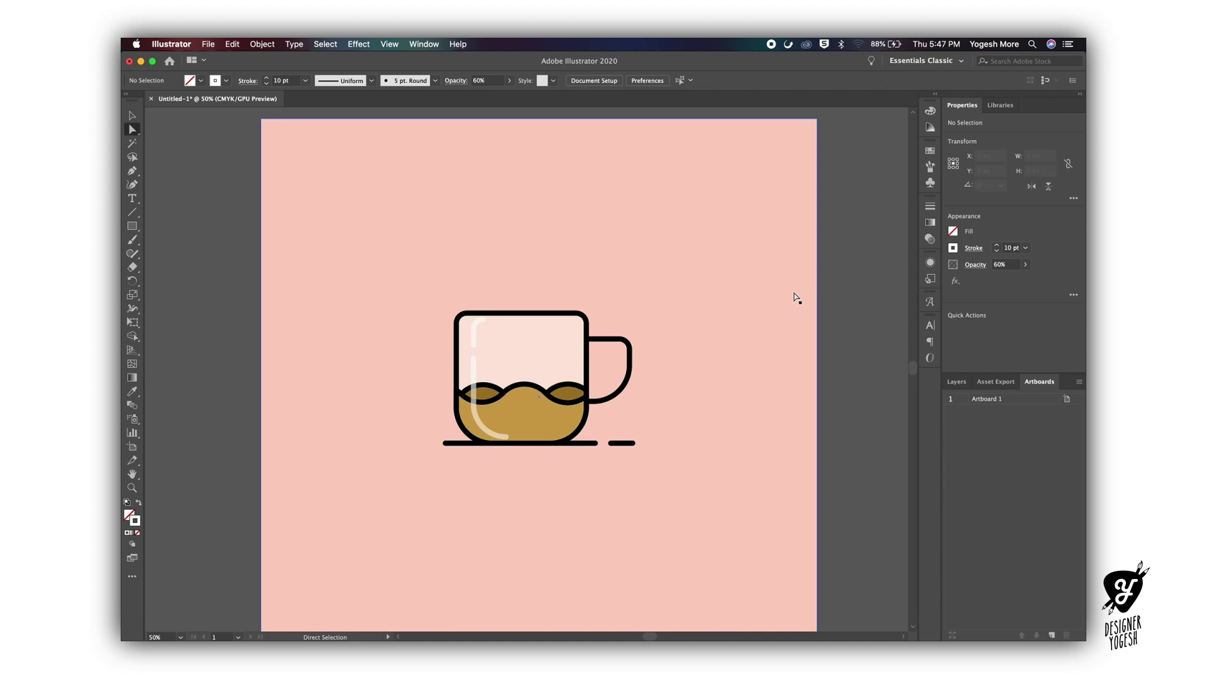
drag(851, 251, 383, 502)
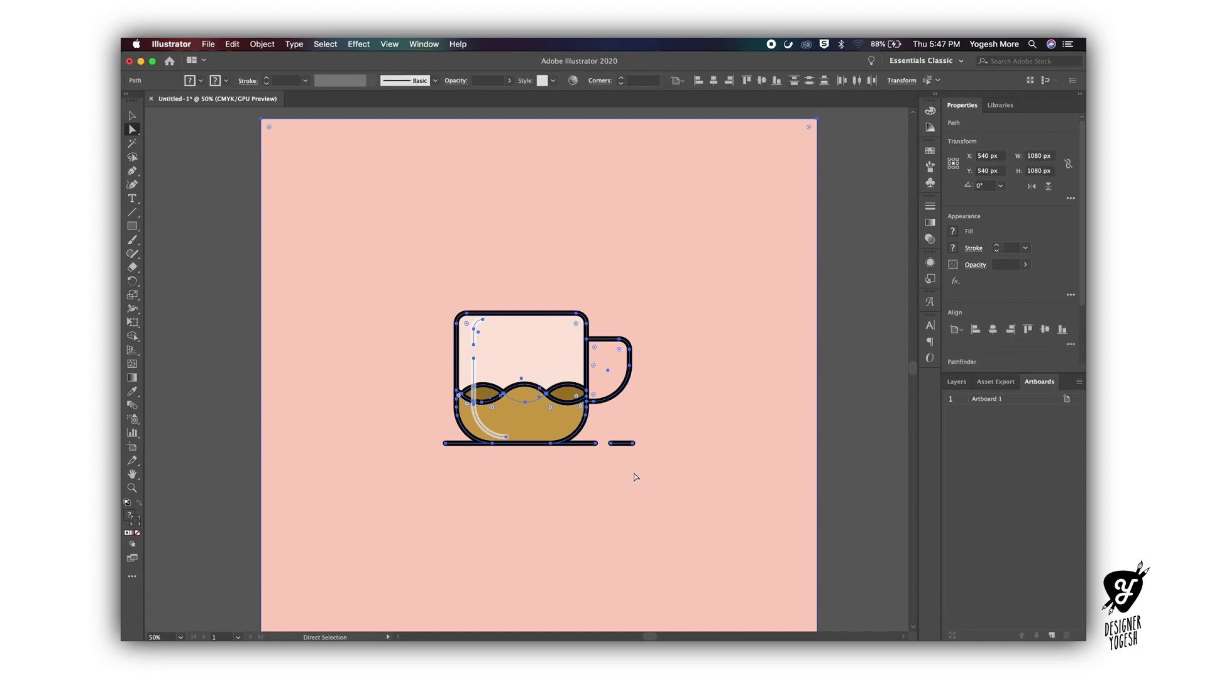
key(v)
shift+click(530, 520)
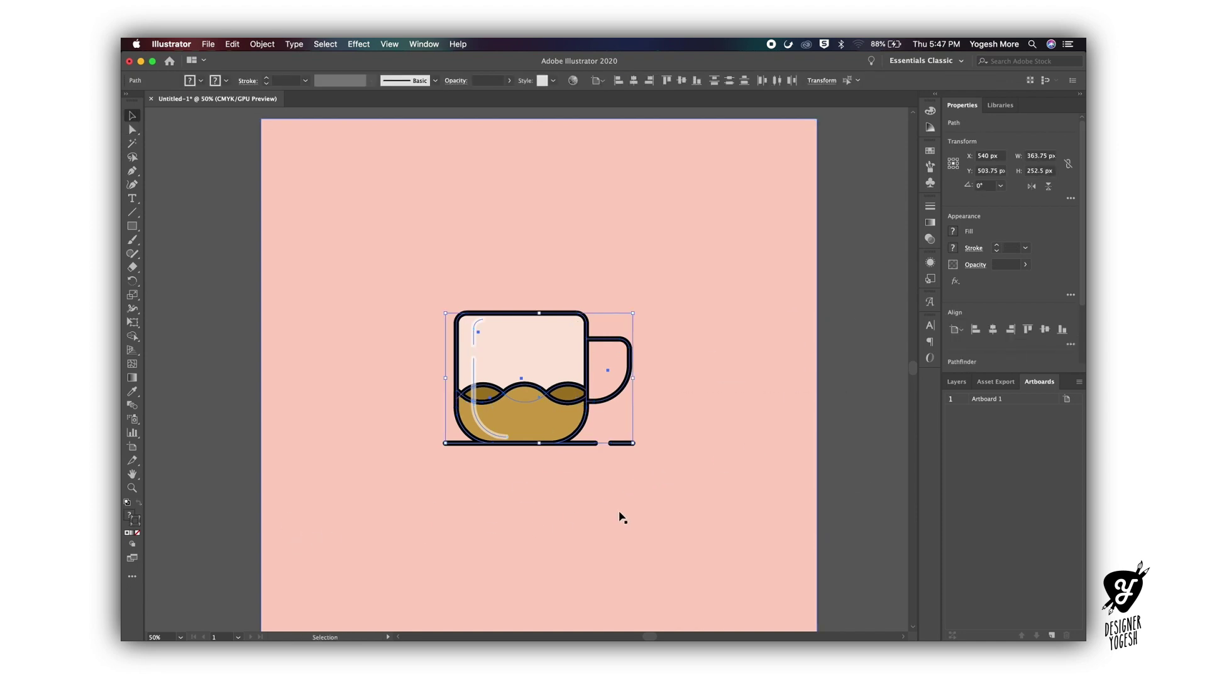
key(super+g)
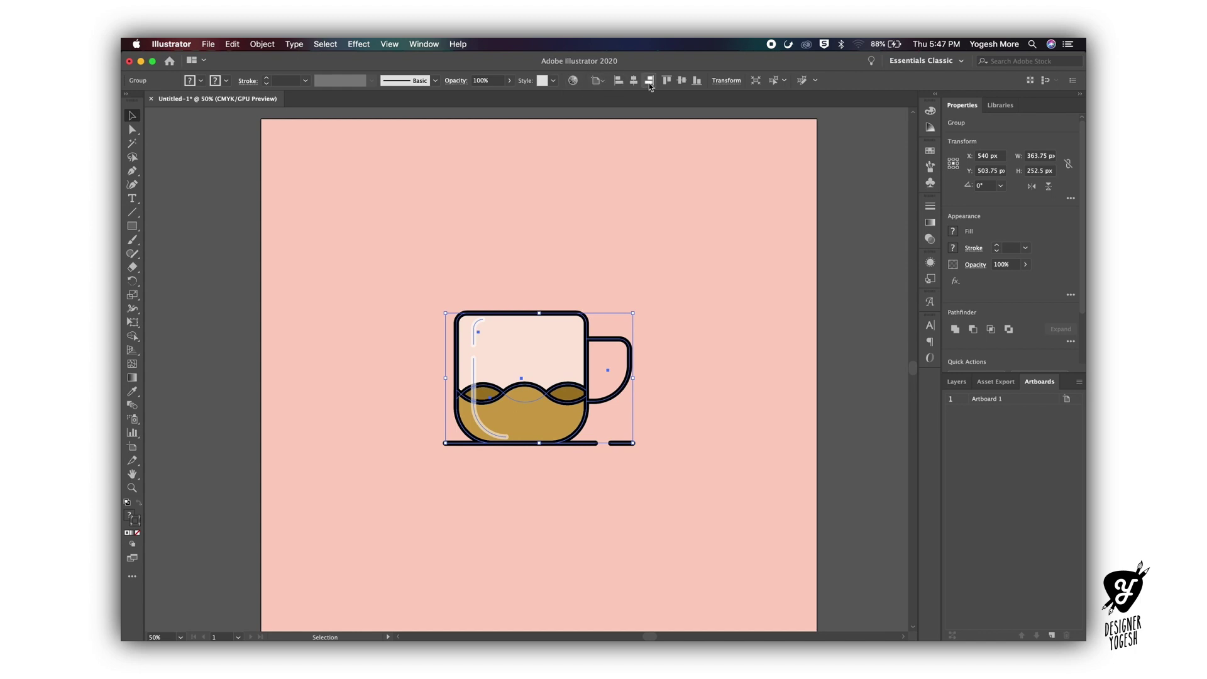
click(681, 80)
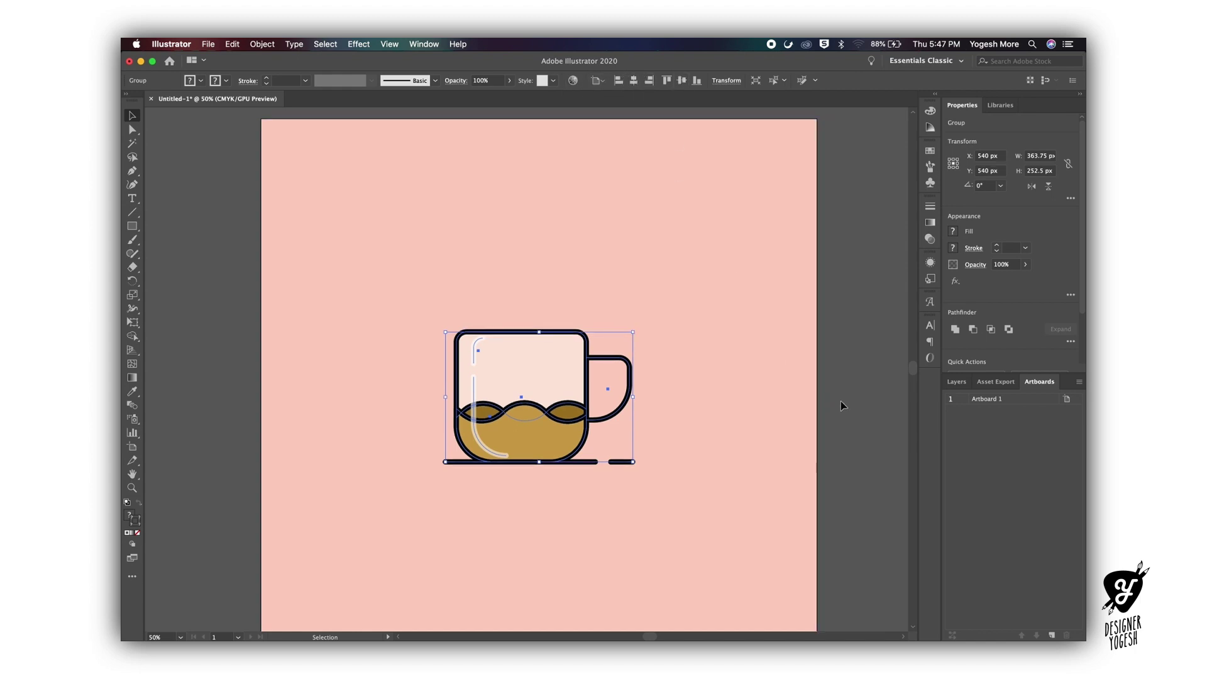